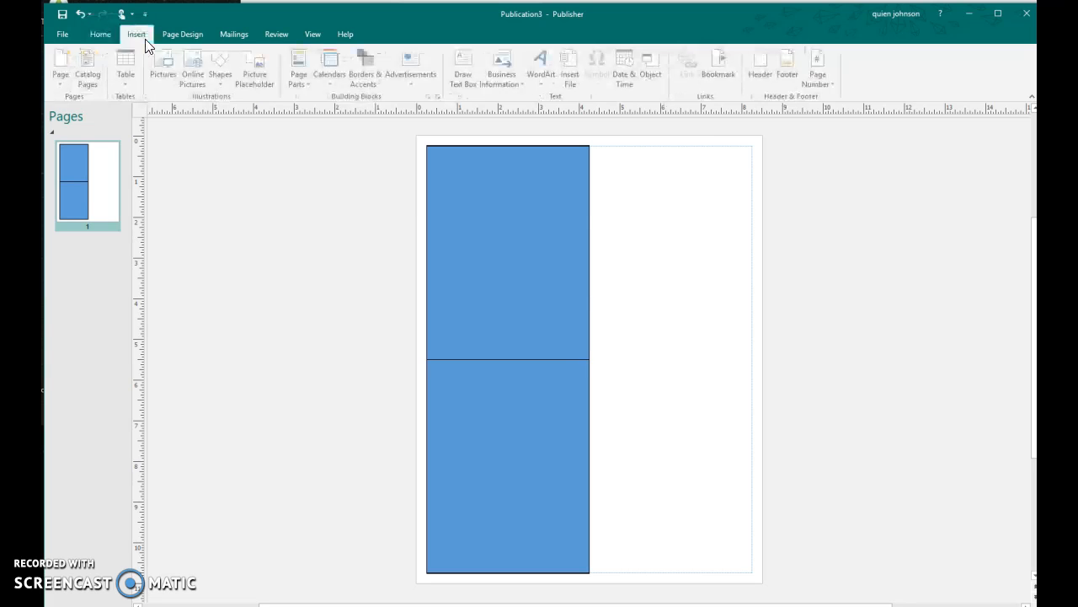
pyautogui.click(182, 38)
pyautogui.click(137, 74)
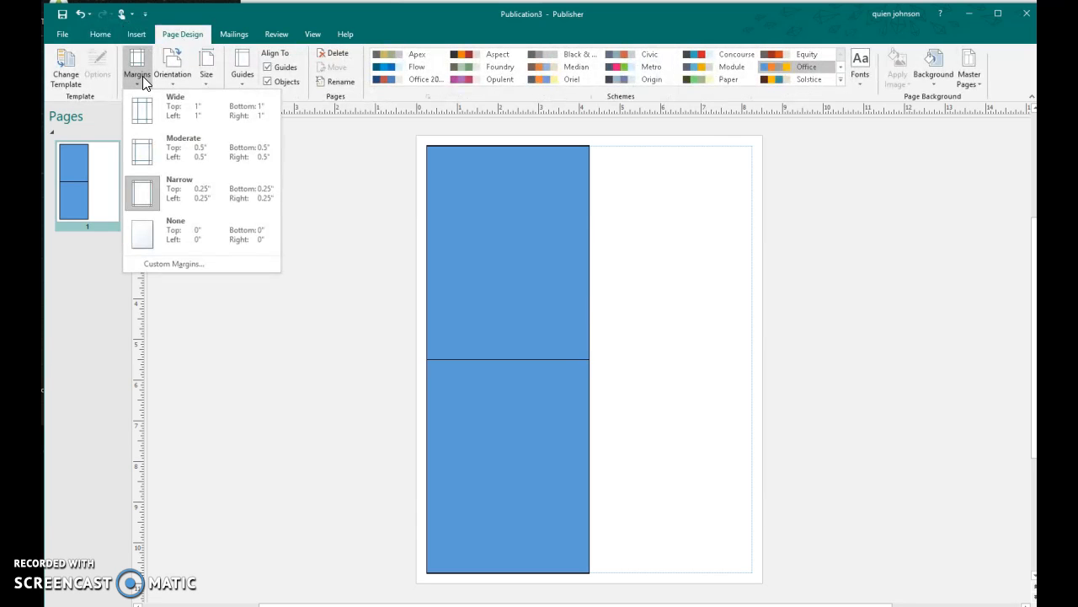
pyautogui.click(364, 210)
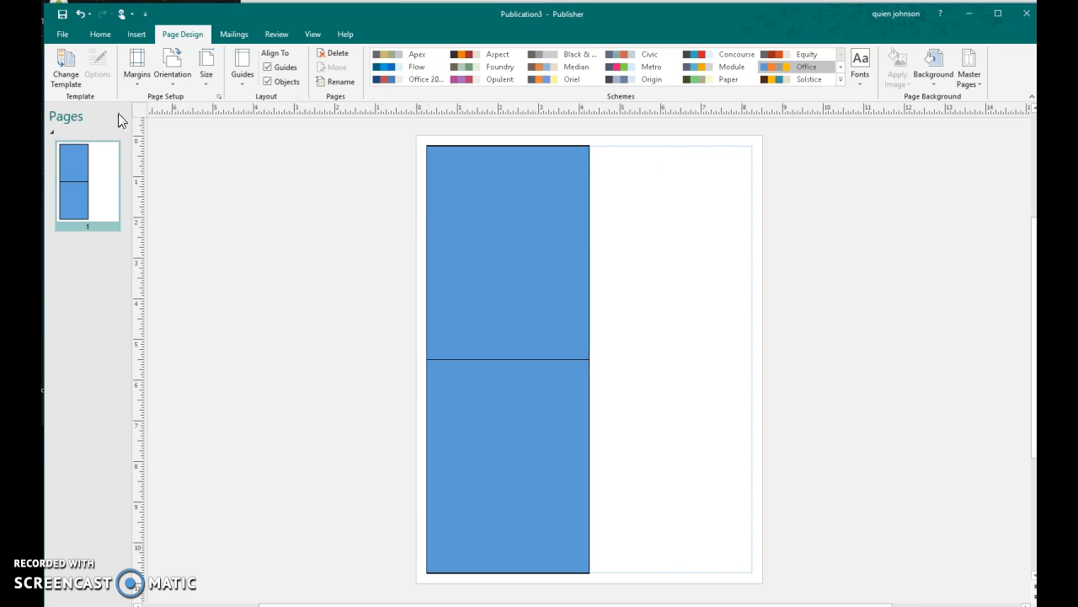
pyautogui.click(485, 230)
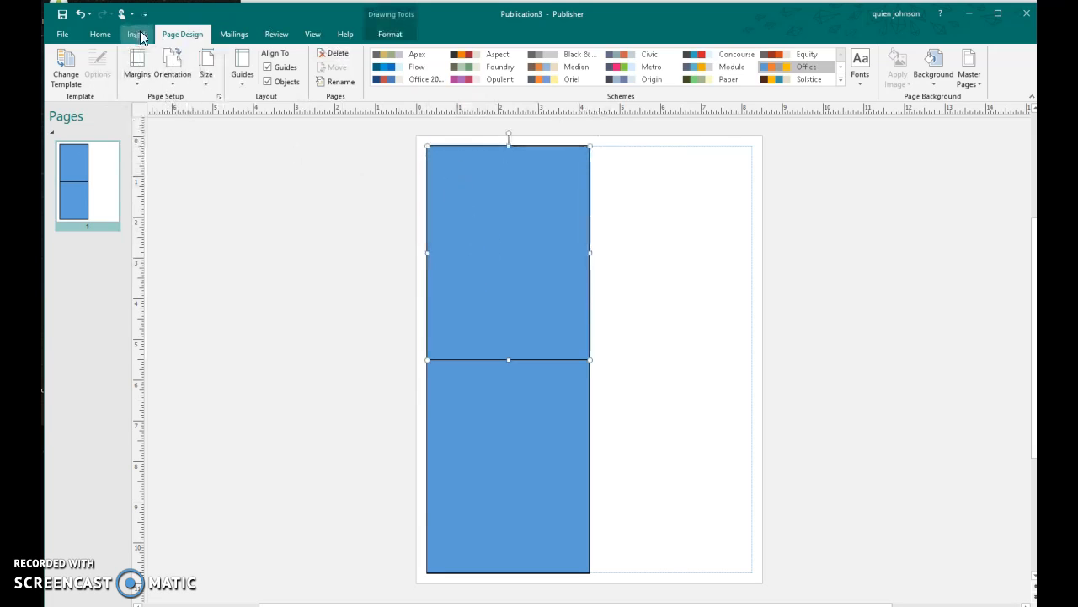
pyautogui.click(210, 216)
# Step: Draw a rectangle in the page's blank right half and set it to 5.25" high and 4" wide
pyautogui.click(136, 37)
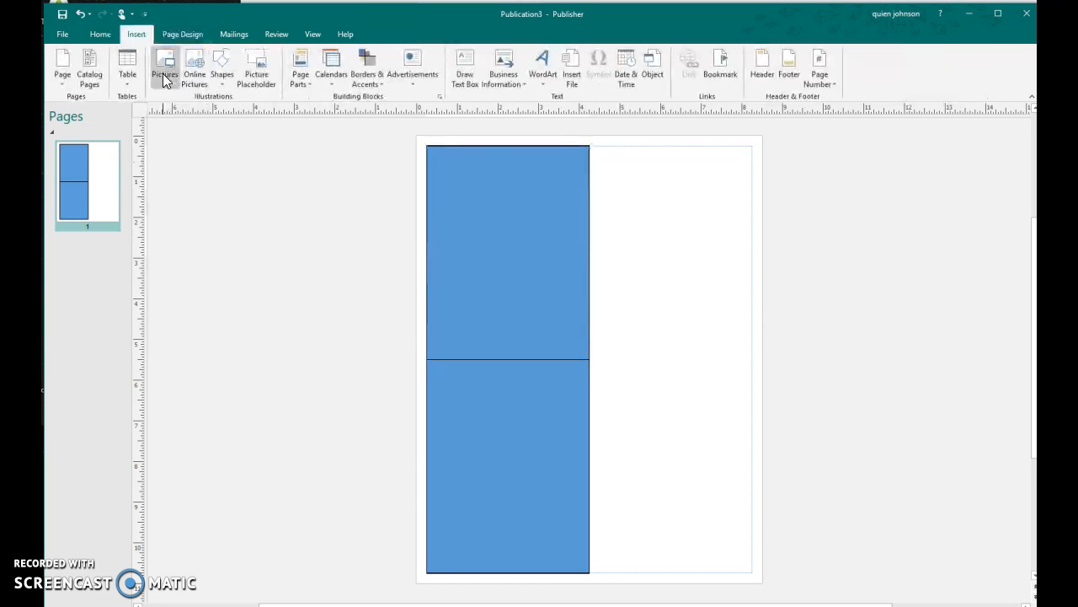
pyautogui.click(223, 74)
pyautogui.click(253, 112)
pyautogui.moveTo(620, 170); pyautogui.dragTo(698, 228)
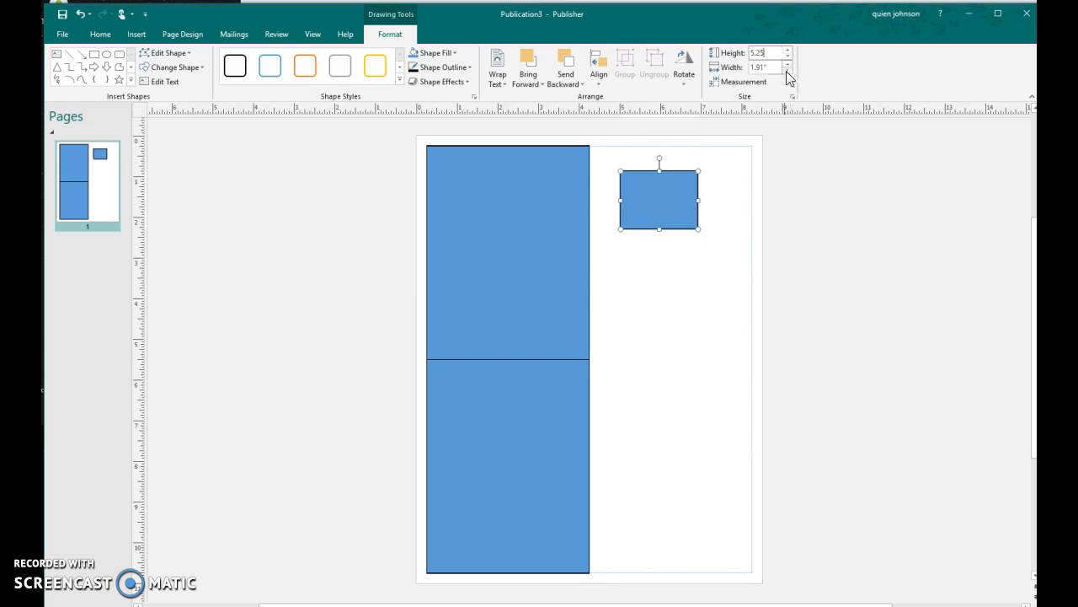
pyautogui.click(780, 67)
pyautogui.press('Return')
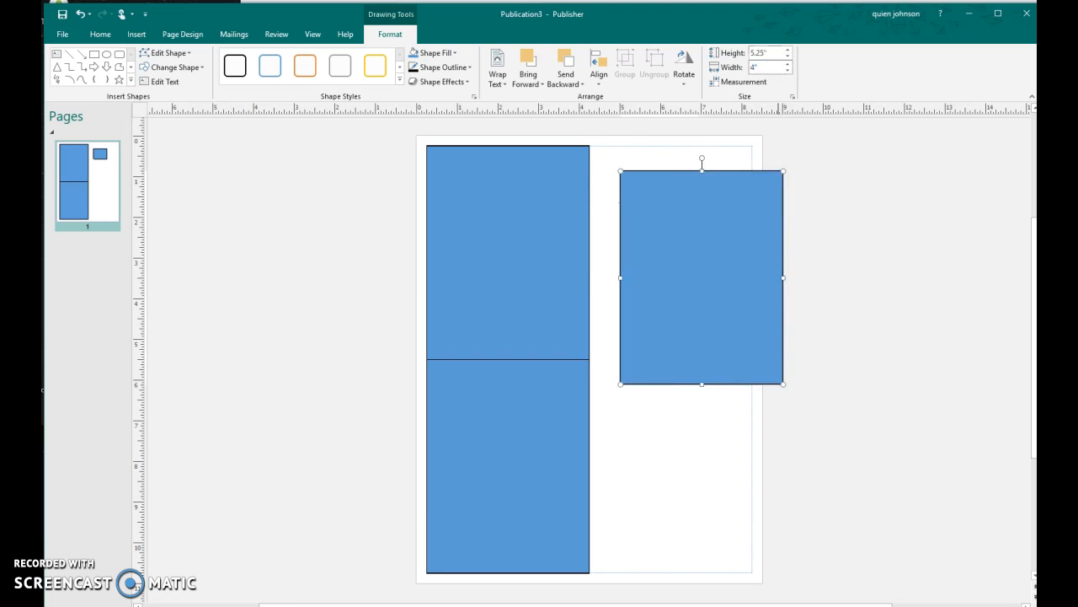
# Step: Move the new rectangle into the page's upper-right quarter, flush with the margin guides and the neighbouring rectangle
pyautogui.moveTo(715, 225); pyautogui.dragTo(699, 204)
pyautogui.click(860, 195)
pyautogui.click(697, 206)
pyautogui.click(835, 267)
# Step: Copy the upper-right rectangle, paste it and position the copy in the page's empty lower-right quarter
pyautogui.click(647, 312)
pyautogui.rightClick(647, 312)
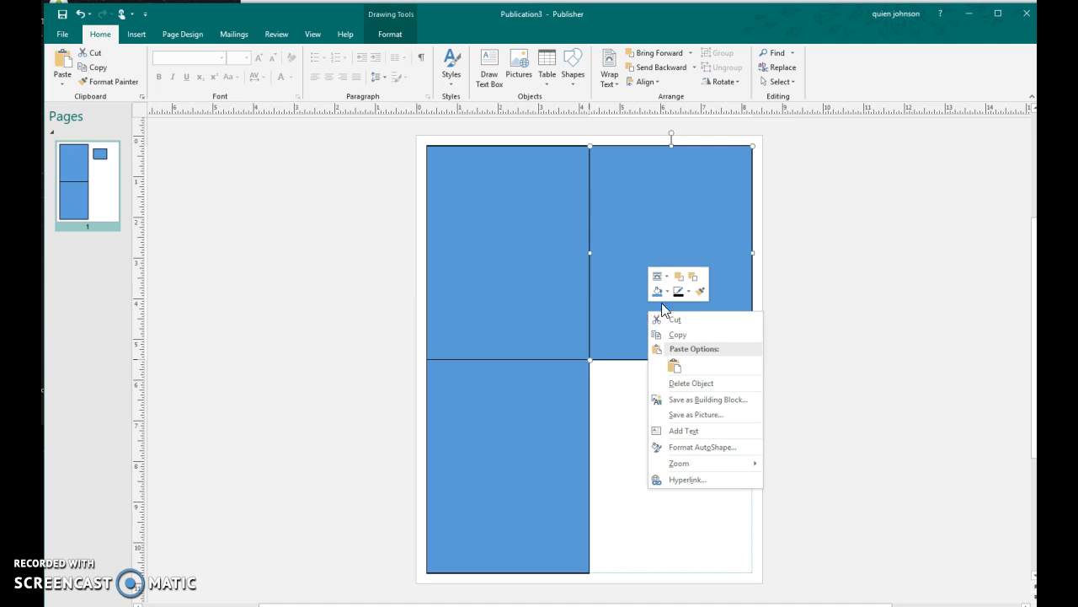
pyautogui.click(679, 336)
pyautogui.rightClick(655, 397)
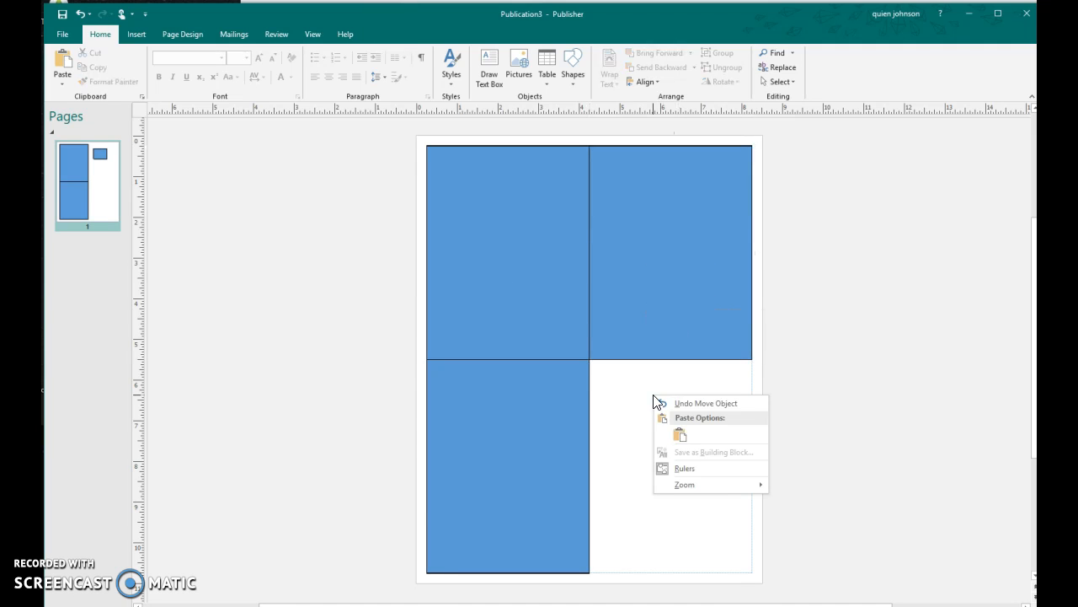
pyautogui.click(679, 434)
pyautogui.moveTo(739, 457); pyautogui.dragTo(652, 418)
pyautogui.click(814, 357)
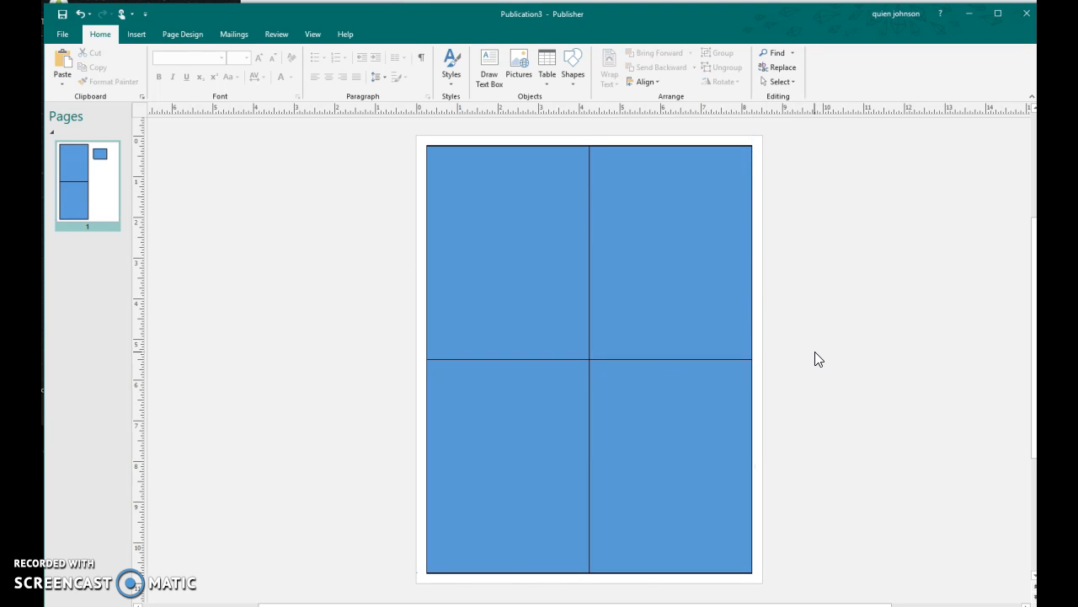
# Step: Try removing the fill from all four rectangles and undo the change
pyautogui.click(463, 221)
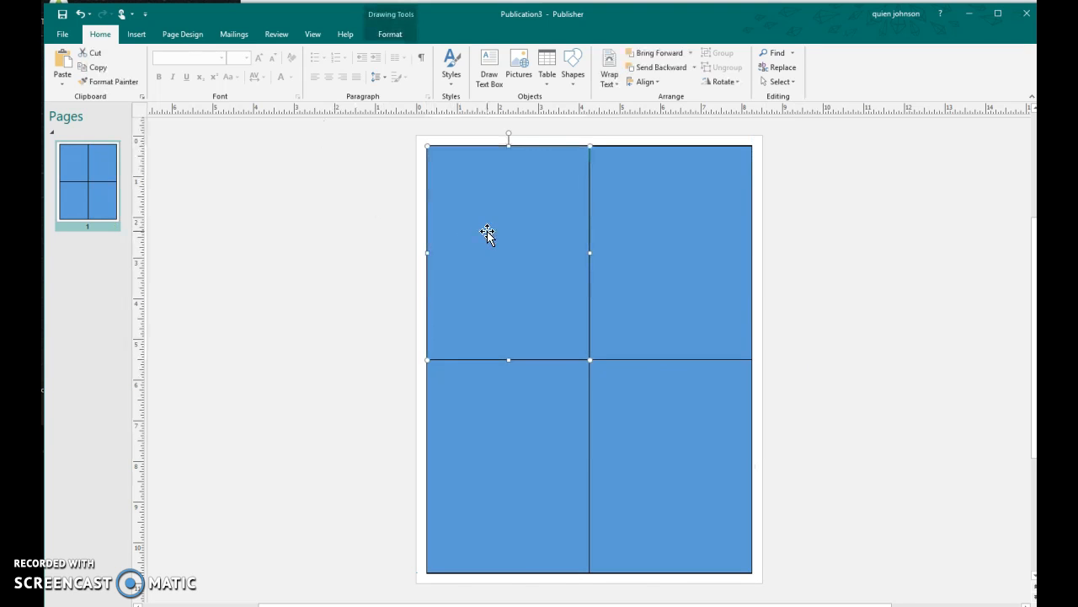
pyautogui.click(395, 36)
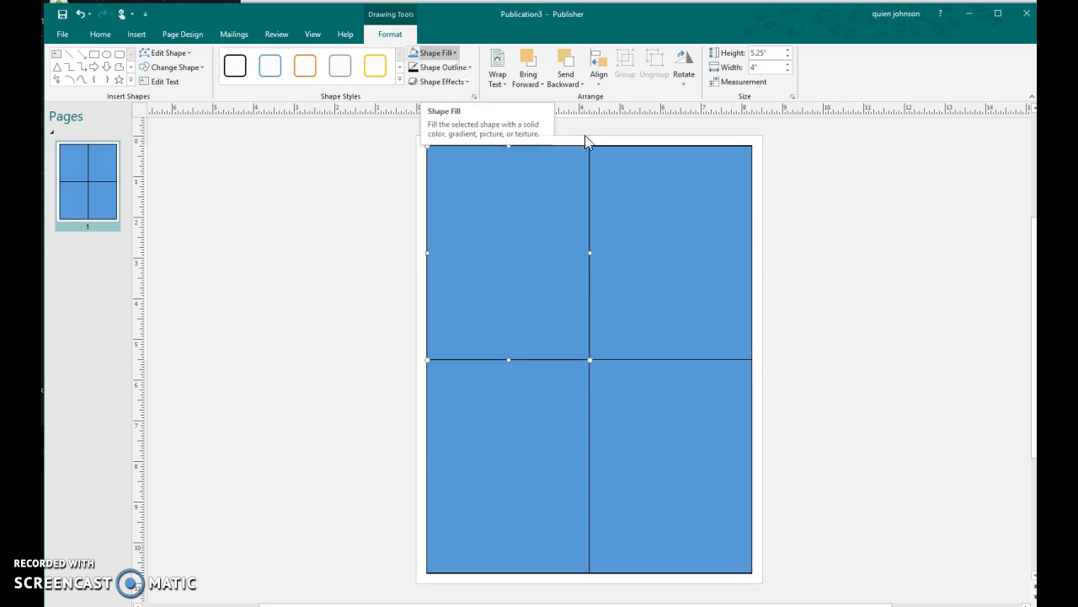
pyautogui.keyDown('shift'); pyautogui.click(640, 223); pyautogui.keyUp('shift')
pyautogui.keyDown('shift'); pyautogui.click(664, 367); pyautogui.keyUp('shift')
pyautogui.keyDown('shift'); pyautogui.click(528, 406); pyautogui.keyUp('shift')
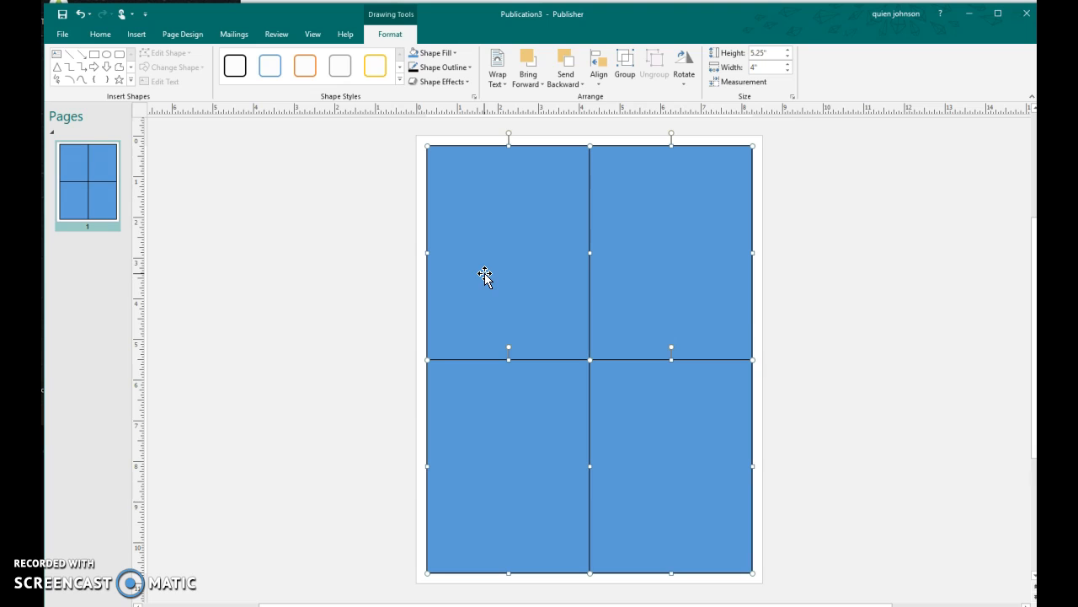
pyautogui.click(454, 55)
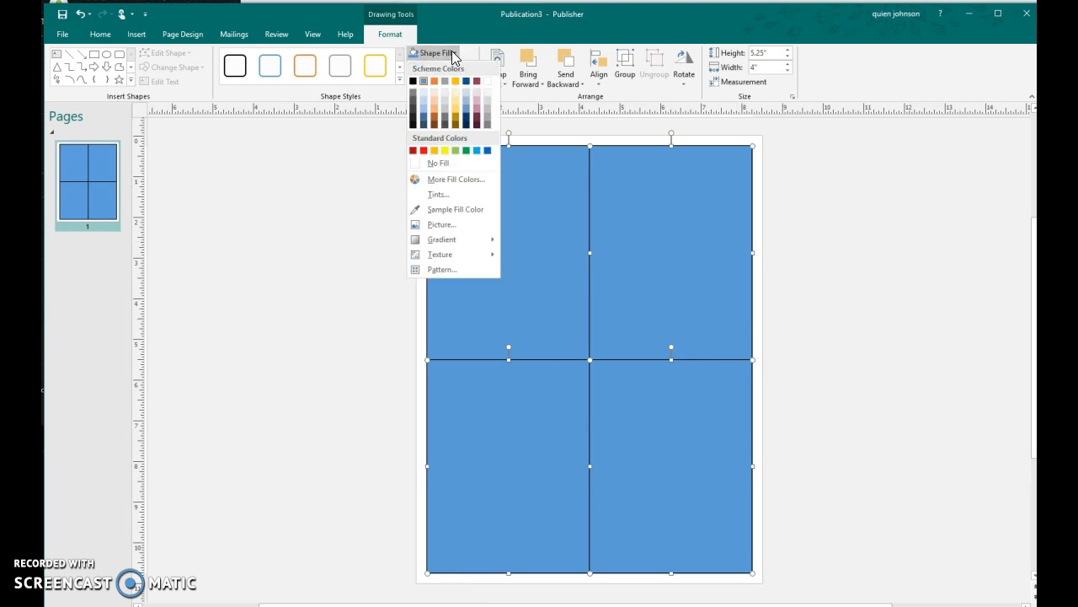
pyautogui.click(414, 163)
pyautogui.click(342, 178)
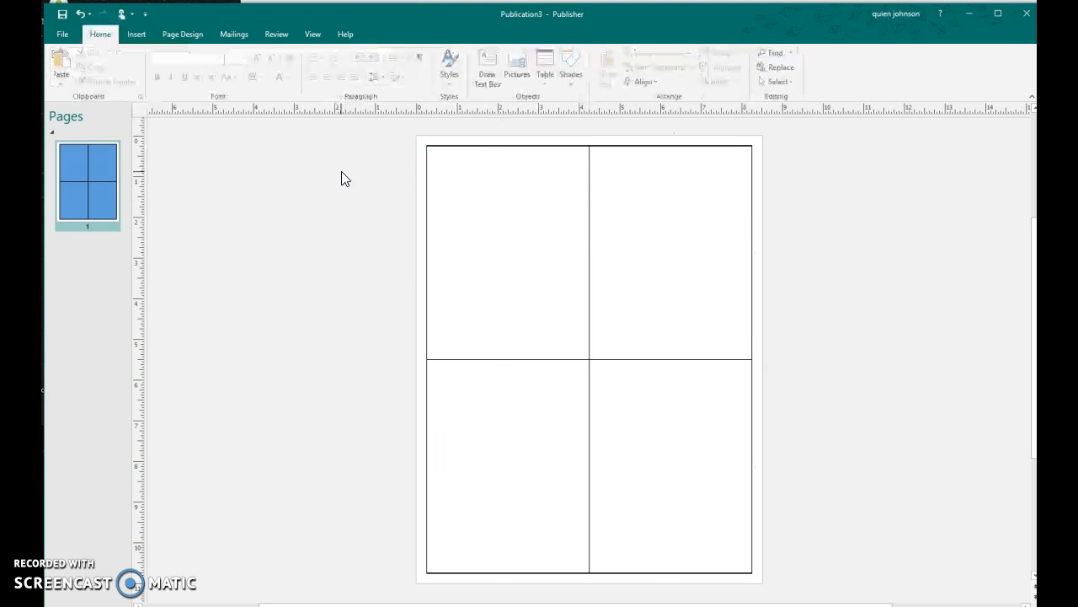
pyautogui.click(80, 13)
# Step: Select all four quarter-page rectangles together and set their shape fill to No Fill
pyautogui.click(501, 227)
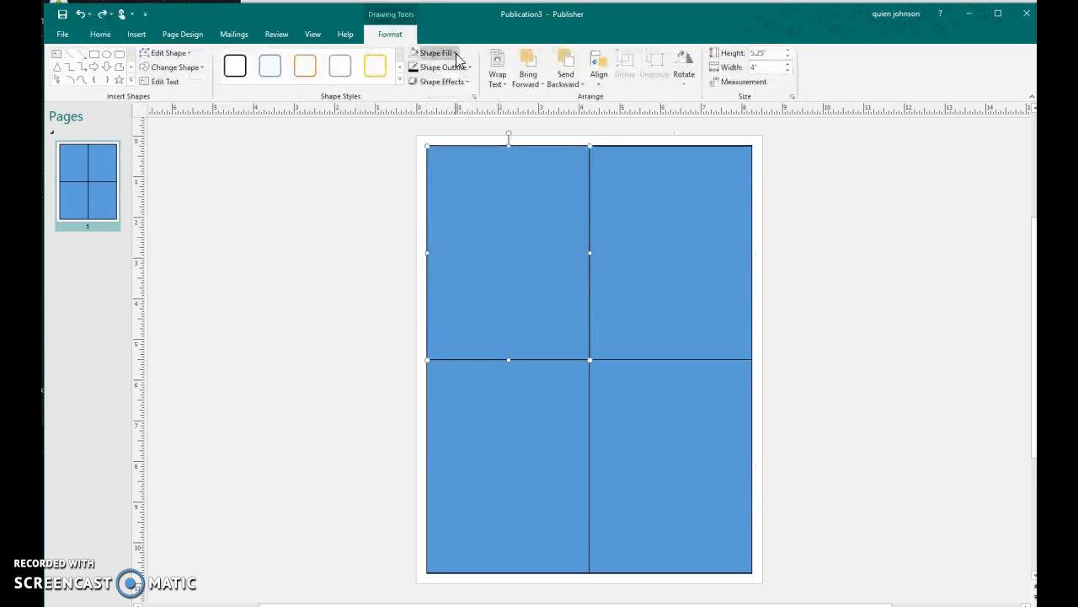
pyautogui.click(456, 53)
pyautogui.click(288, 259)
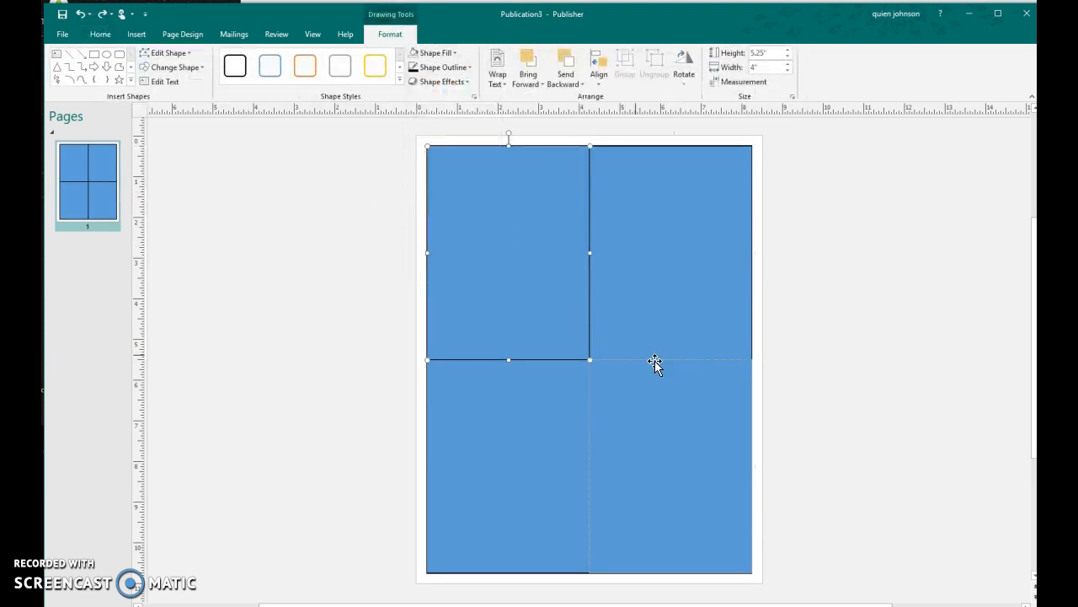
pyautogui.keyDown('shift'); pyautogui.click(646, 271); pyautogui.keyUp('shift')
pyautogui.keyDown('shift'); pyautogui.click(642, 421); pyautogui.keyUp('shift')
pyautogui.keyDown('shift'); pyautogui.click(552, 428); pyautogui.keyUp('shift')
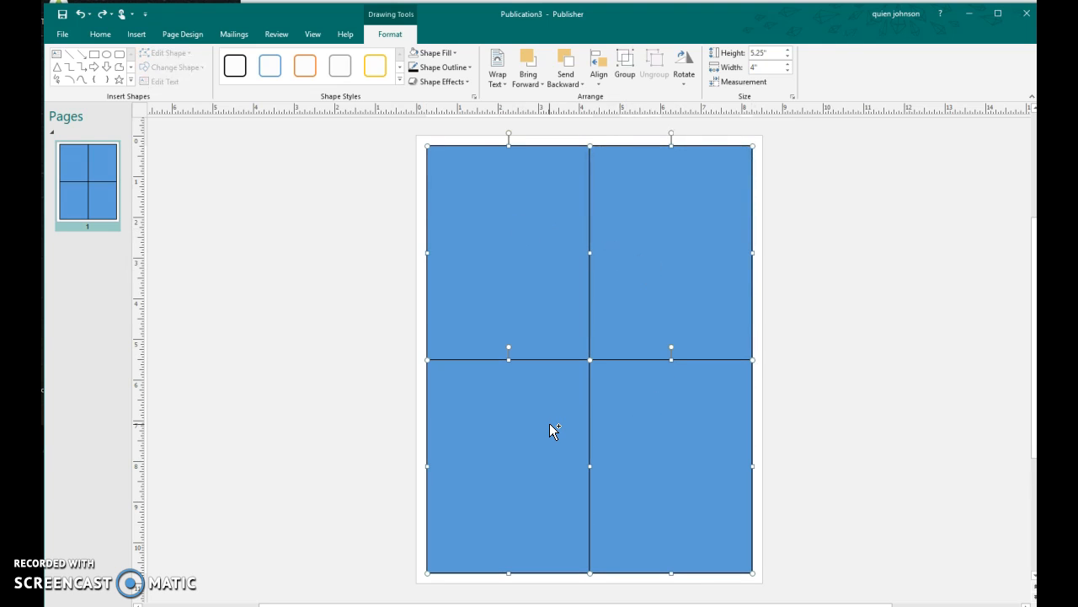
pyautogui.click(438, 53)
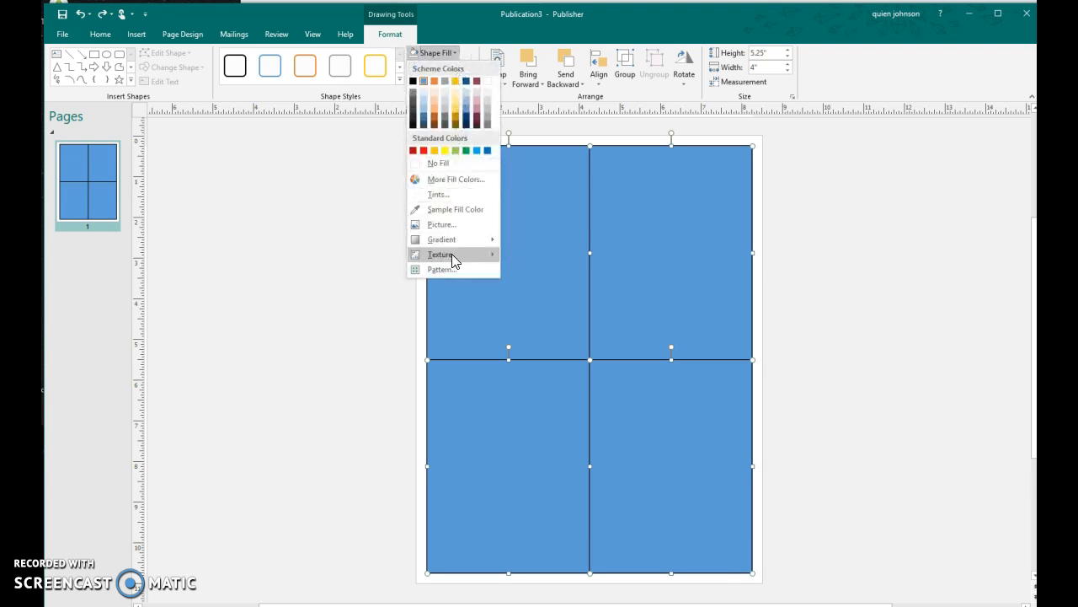
pyautogui.click(413, 170)
pyautogui.click(872, 297)
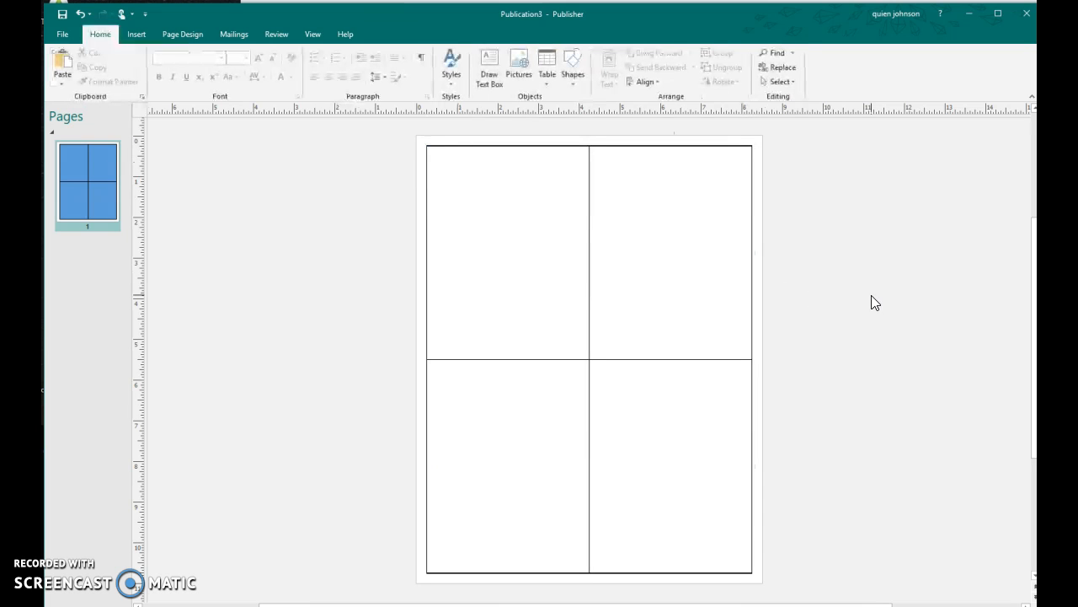
pyautogui.scroll(-1, 764, 380)
pyautogui.scroll(1, 763, 379)
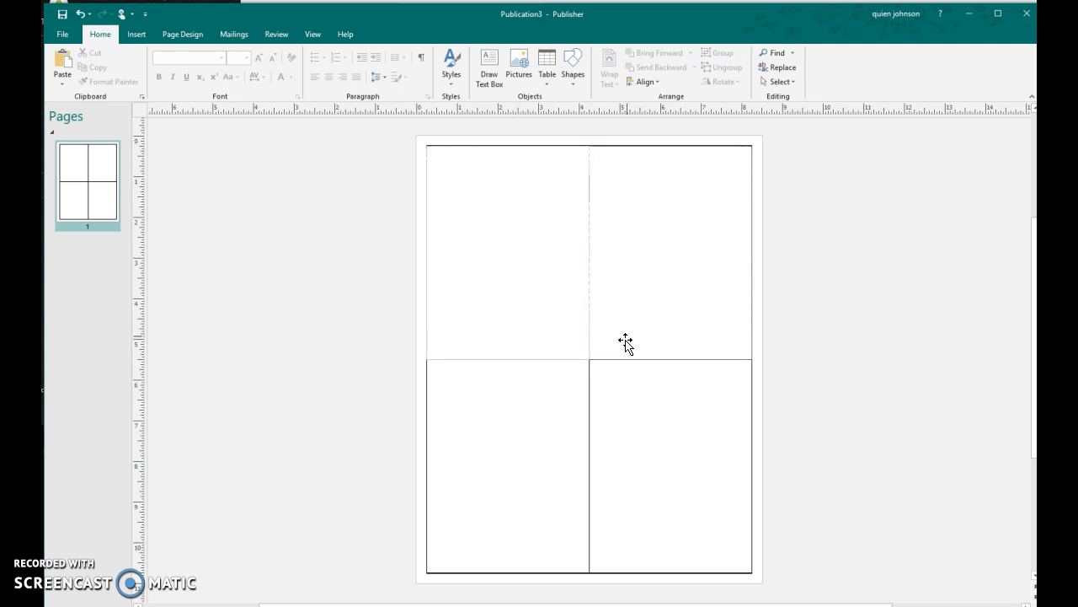
# Step: Switch to the web browser and look over the image results for "paw patrol valentine png"
pyautogui.hotkey('alt', 'Tab')
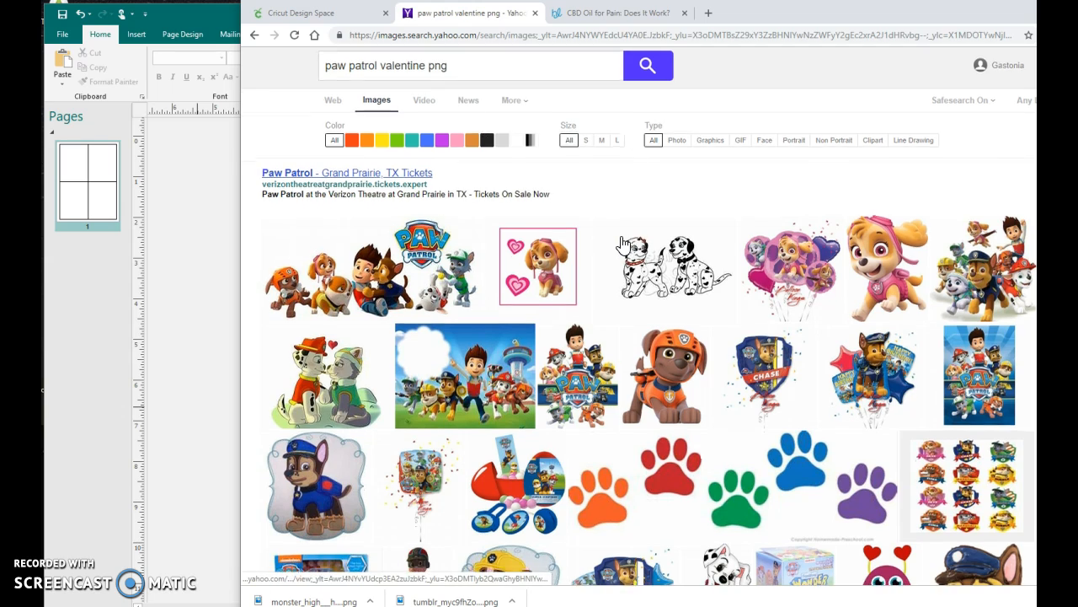
pyautogui.scroll(-3, 624, 219)
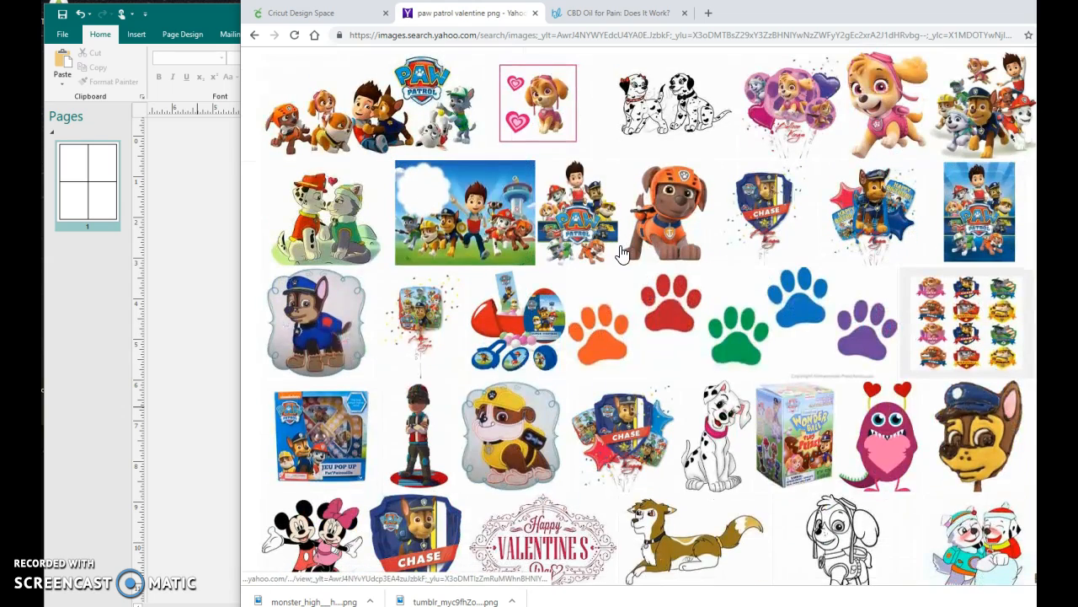
pyautogui.scroll(3, 621, 254)
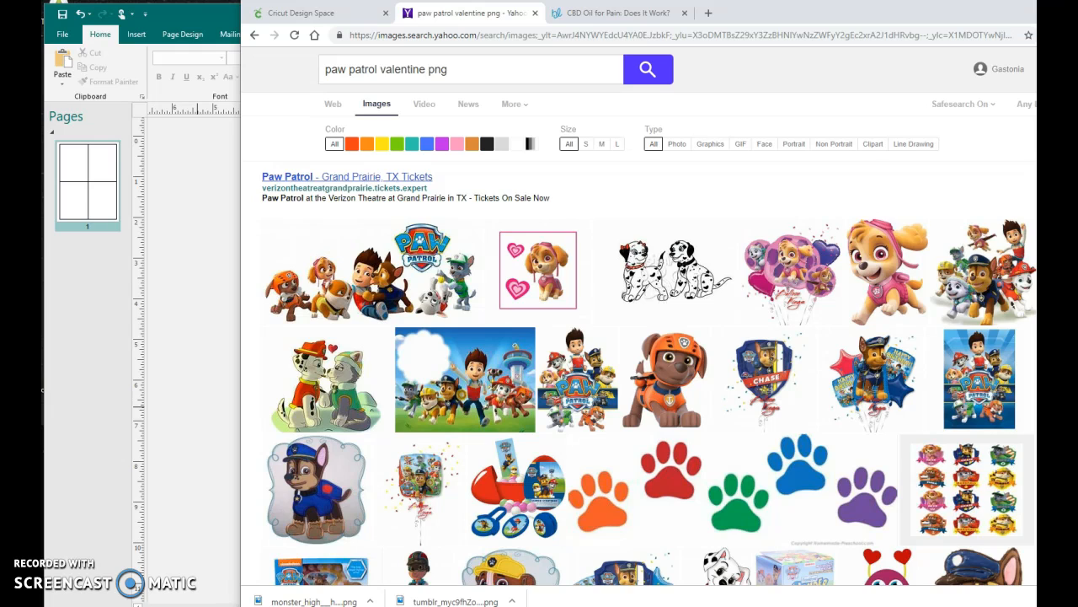
# Step: Search for "valentine backgrounds" in a new browser tab and show the image results
pyautogui.click(710, 14)
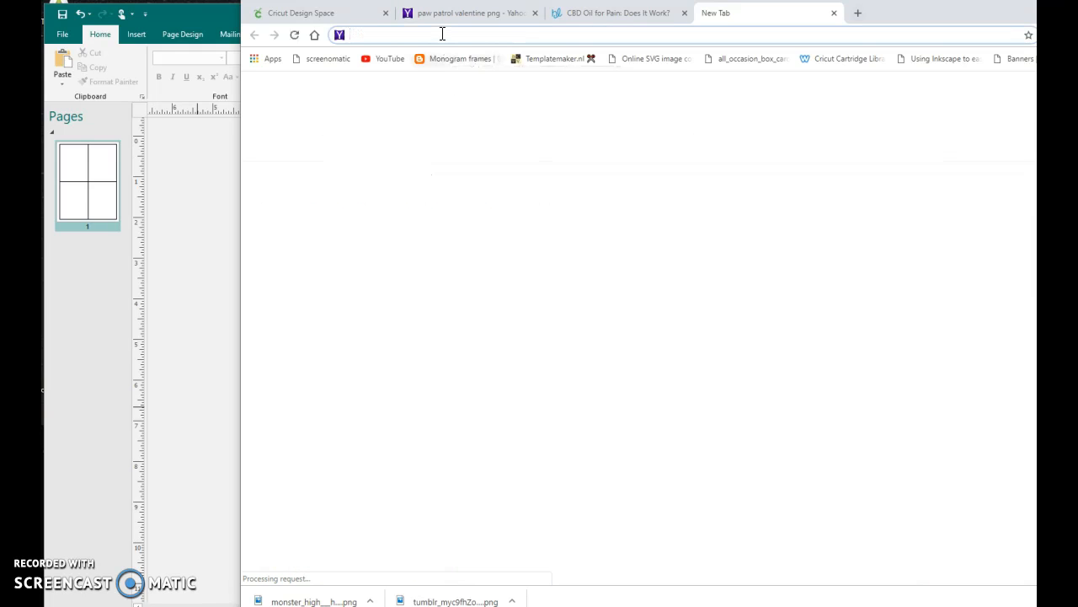
pyautogui.write('valentine')
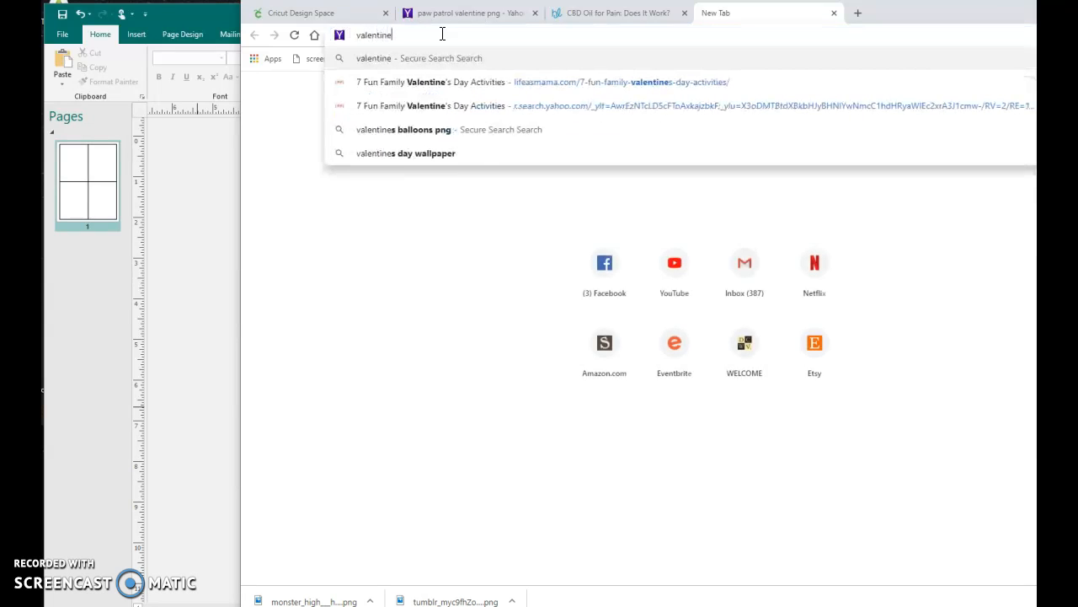
pyautogui.write(' backg')
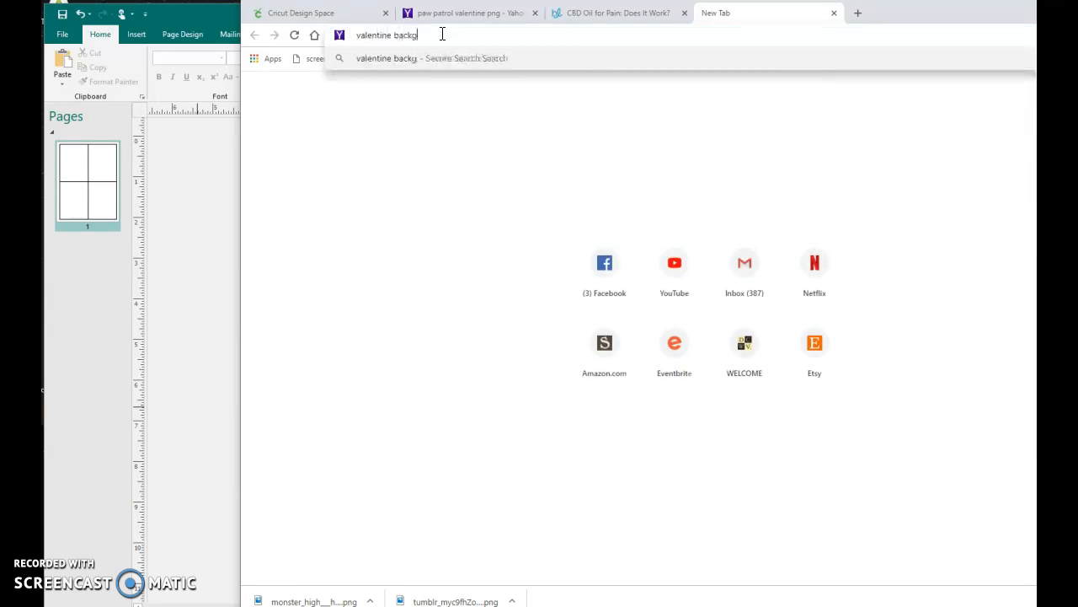
pyautogui.write('rounds')
pyautogui.press('Return')
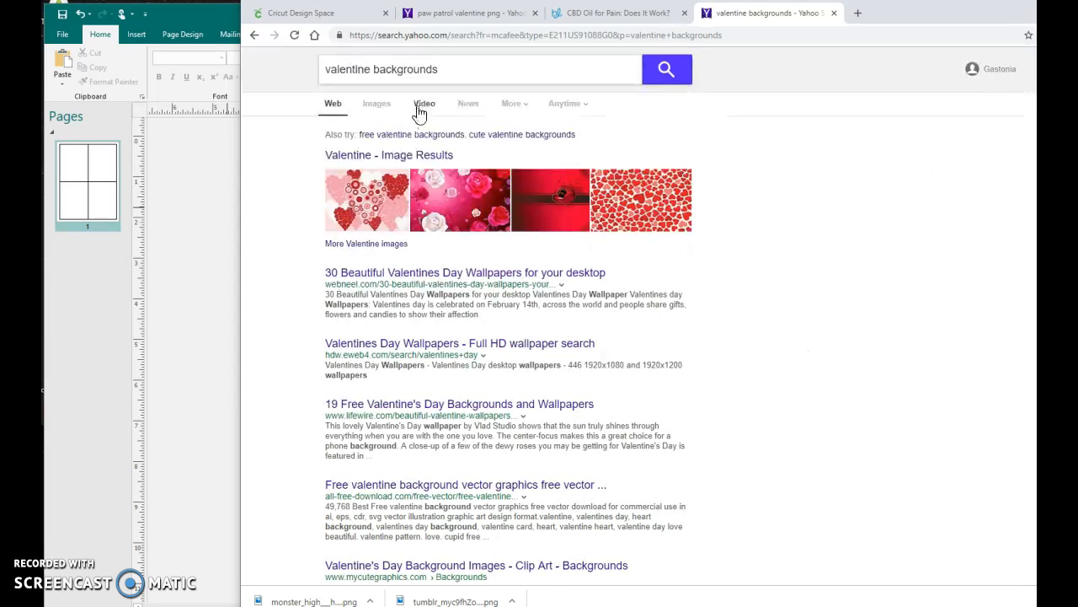
pyautogui.click(381, 107)
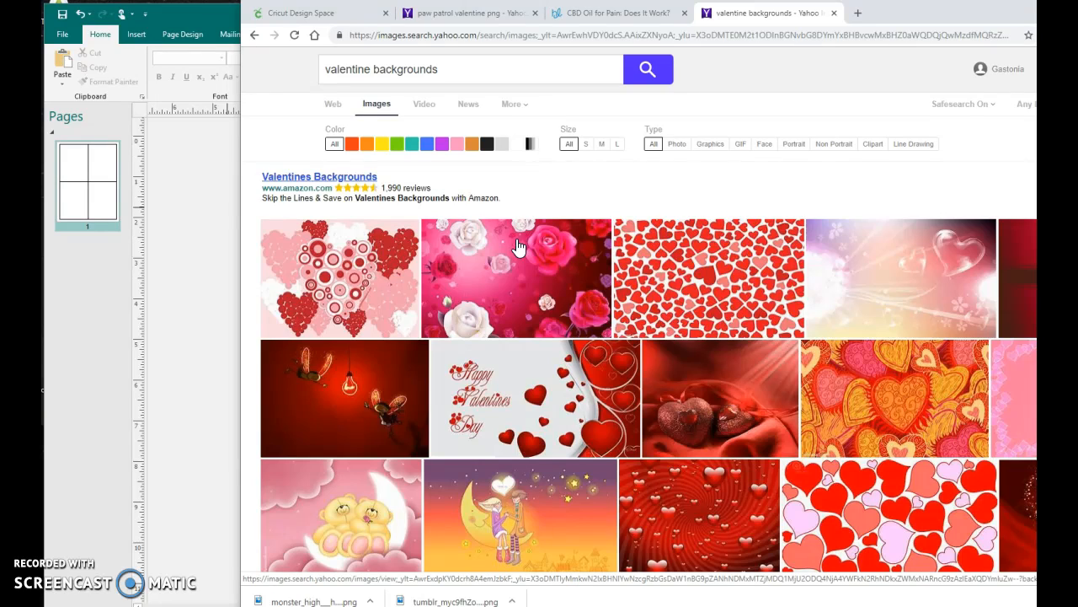
# Step: Find the red background with a heart made of droplets and save it as valentines-day-background-26 in the Wallpaper folder
pyautogui.scroll(-2, 517, 246)
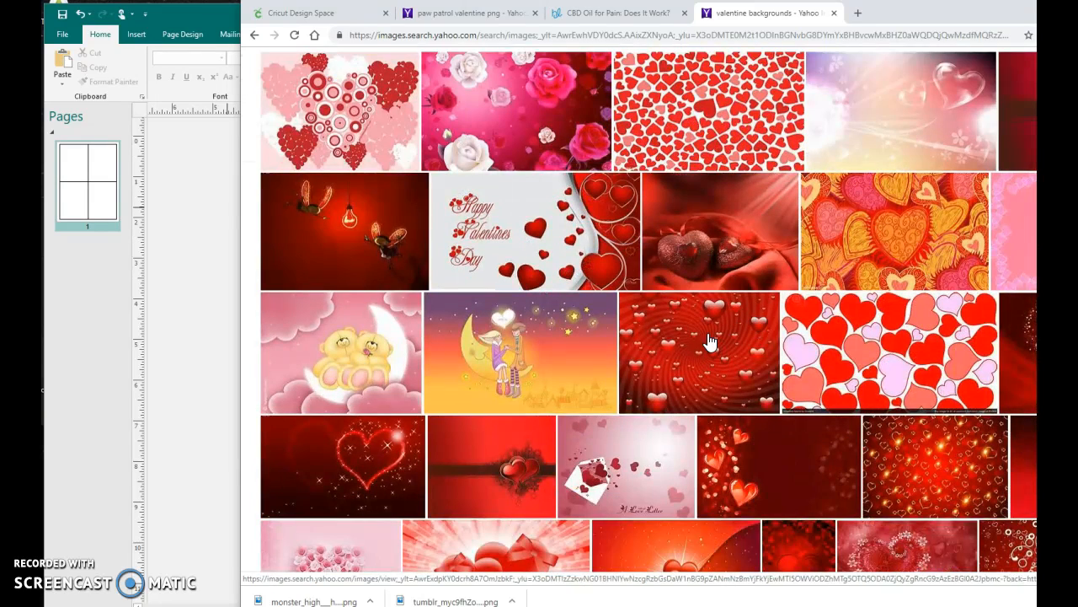
pyautogui.scroll(-6, 708, 341)
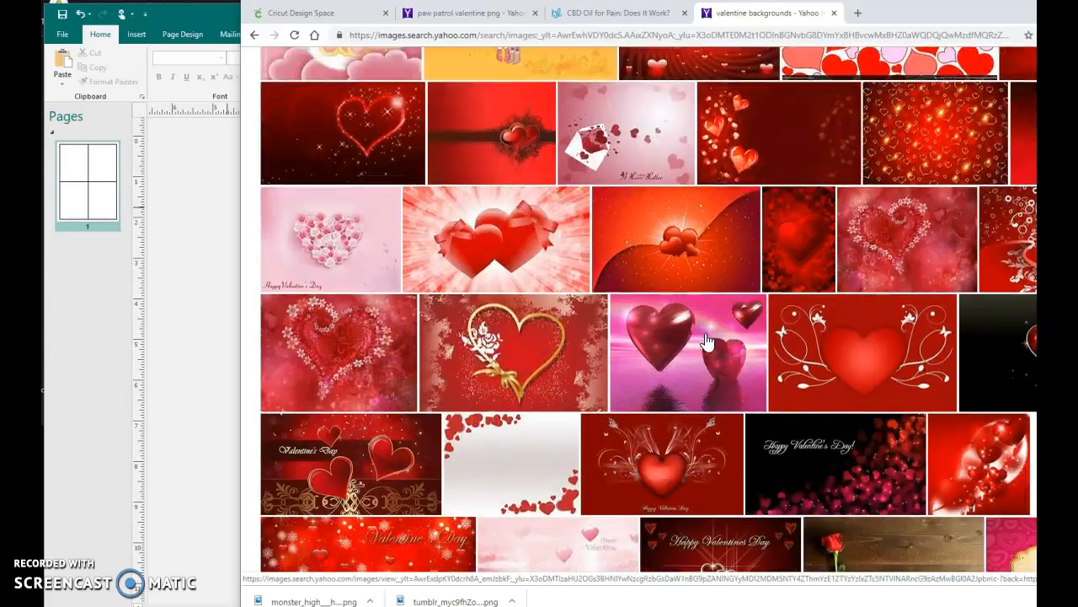
pyautogui.scroll(-3, 708, 341)
pyautogui.scroll(-2, 708, 341)
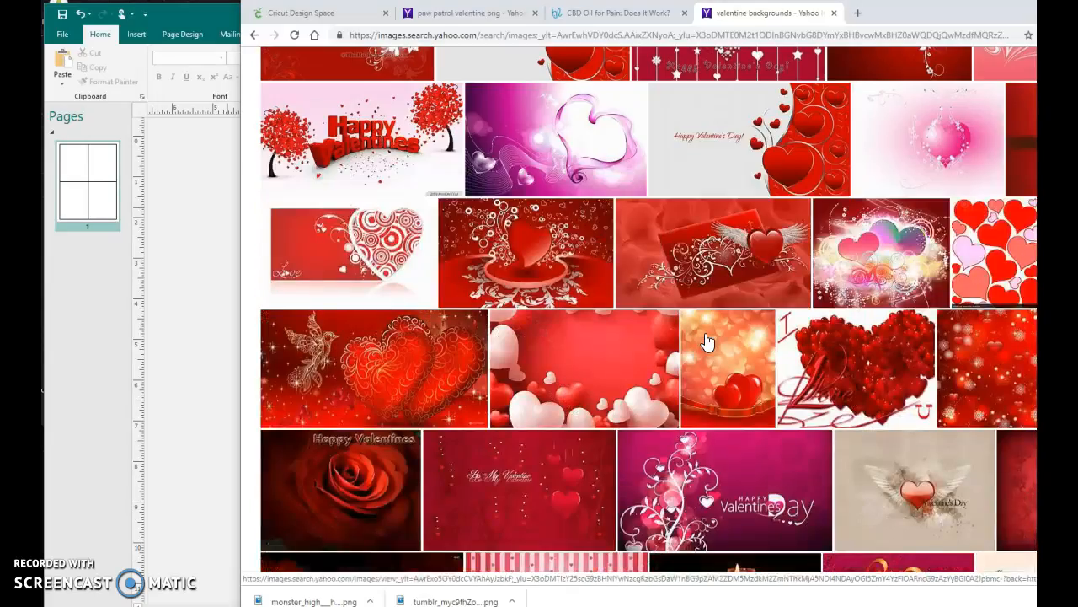
pyautogui.scroll(-6, 708, 341)
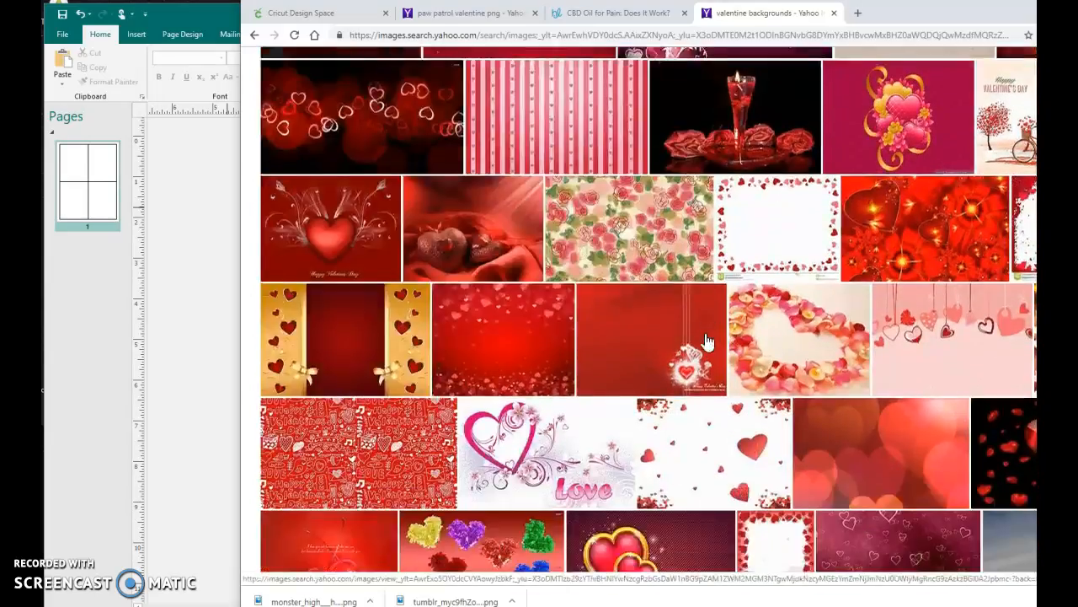
pyautogui.scroll(-6, 706, 341)
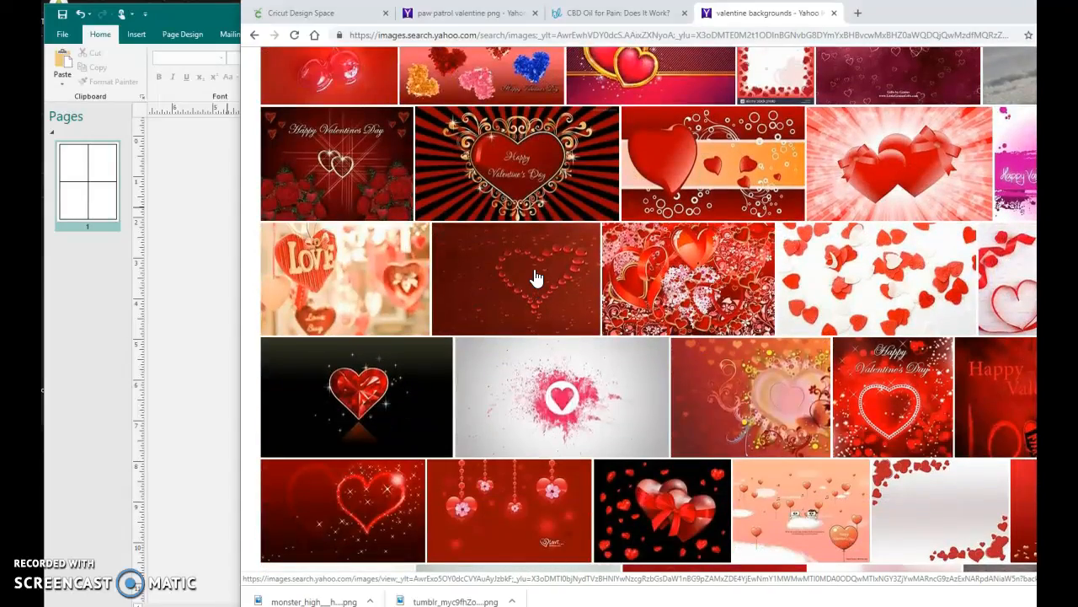
pyautogui.click(536, 278)
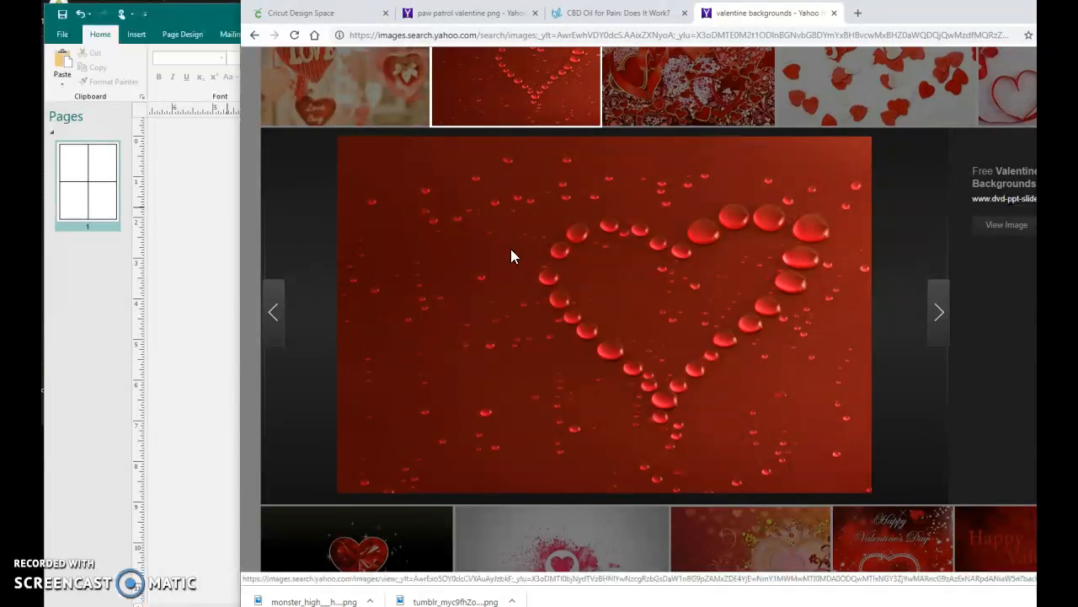
pyautogui.rightClick(559, 273)
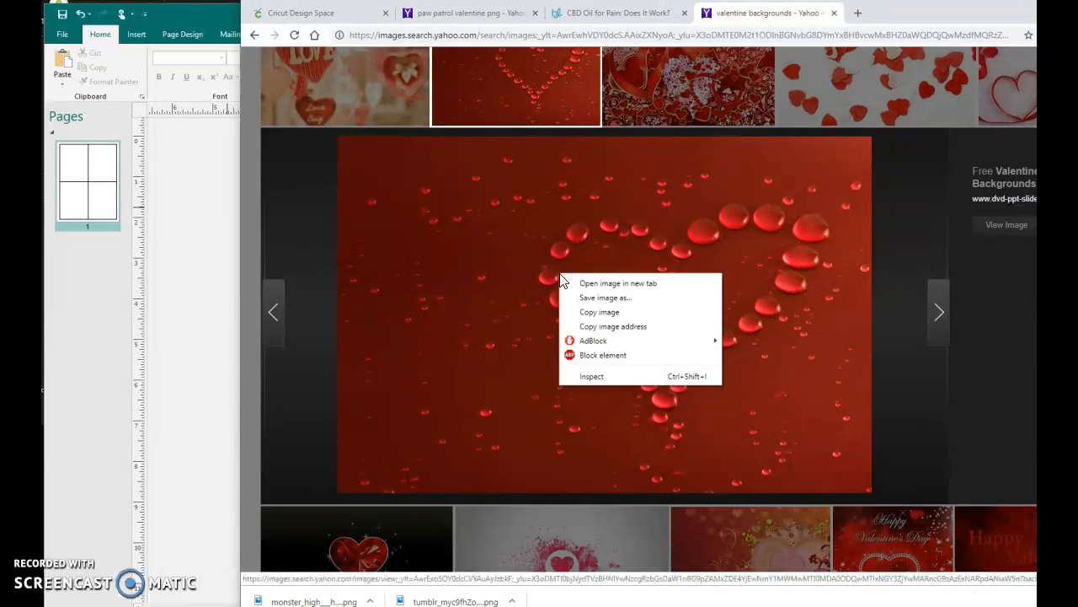
pyautogui.click(608, 299)
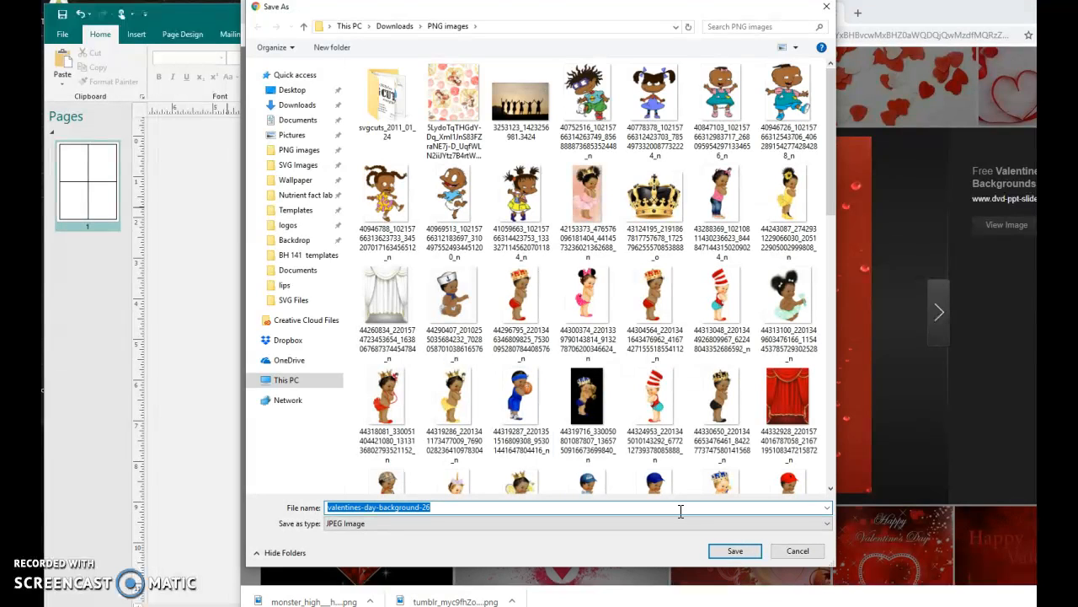
pyautogui.click(295, 180)
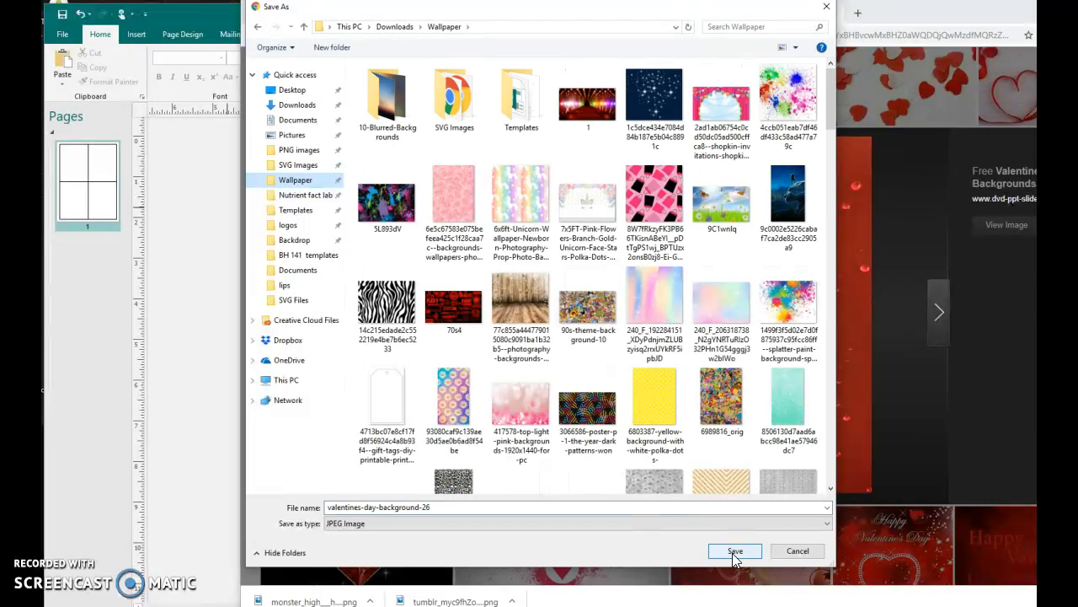
pyautogui.click(734, 555)
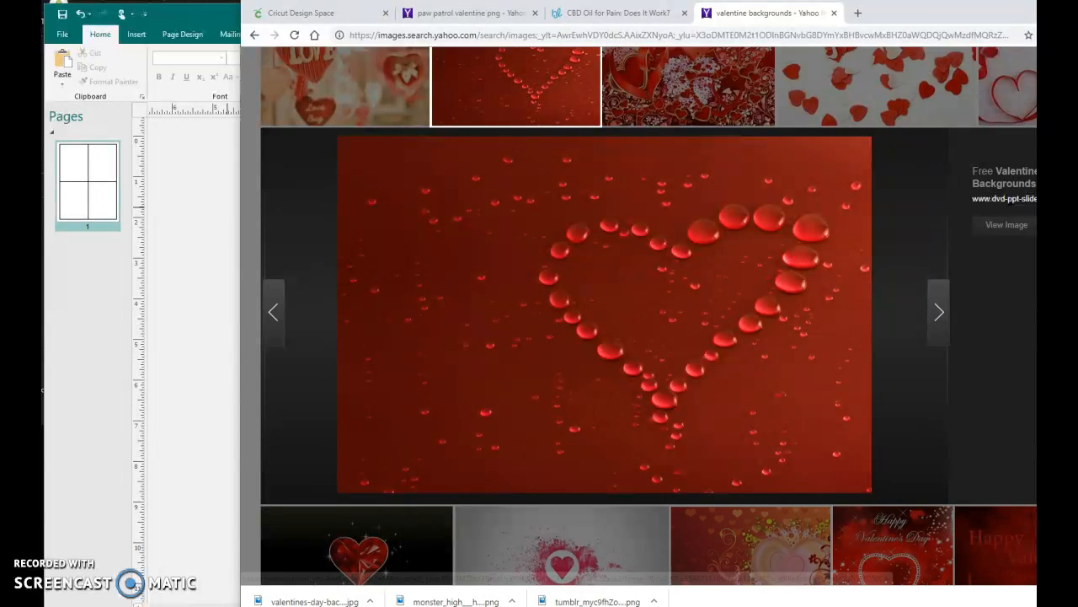
pyautogui.click(874, 233)
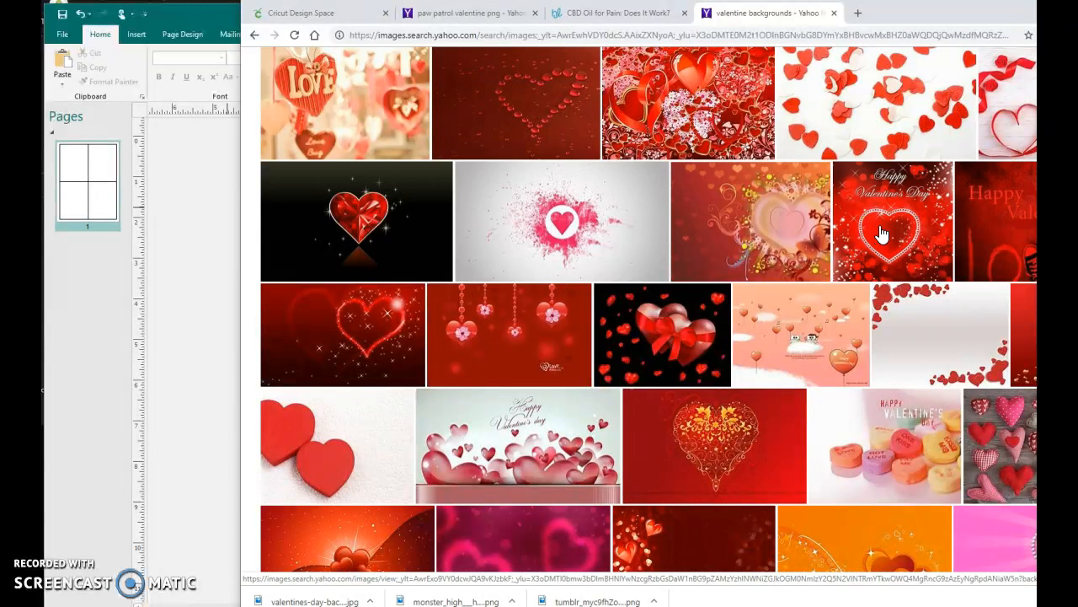
# Step: Look through the remaining results and change the image search to "kids valentine backgrounds"
pyautogui.scroll(-4, 881, 234)
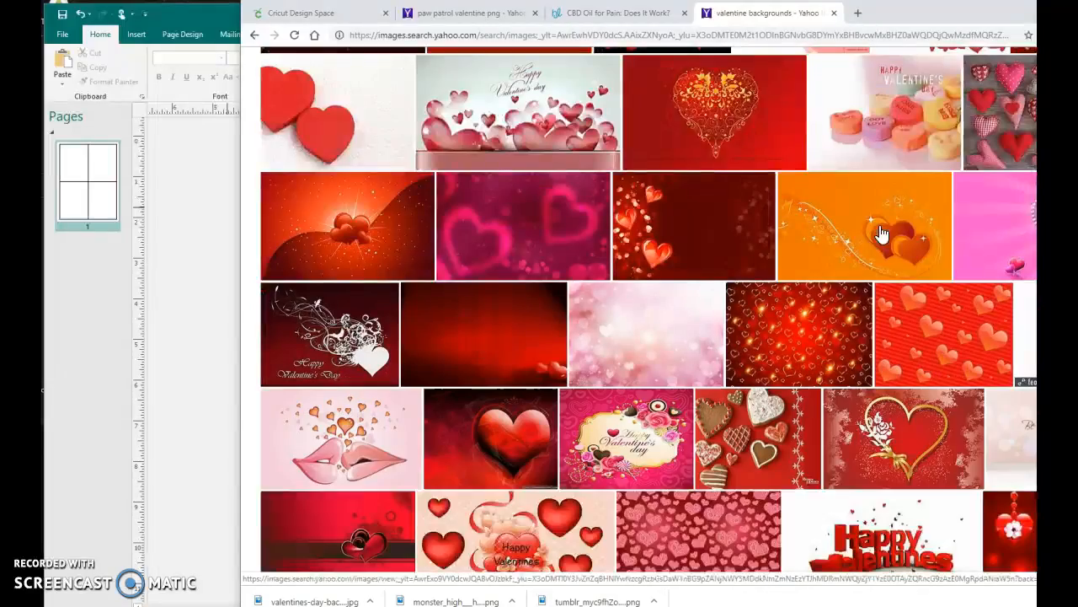
pyautogui.scroll(-8, 880, 234)
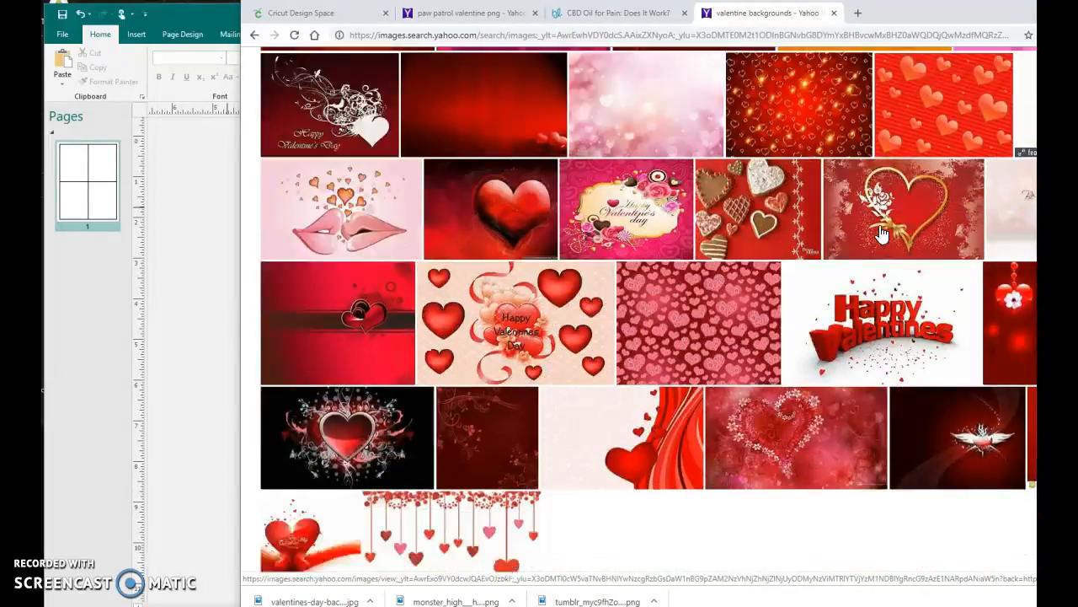
pyautogui.scroll(15, 872, 238)
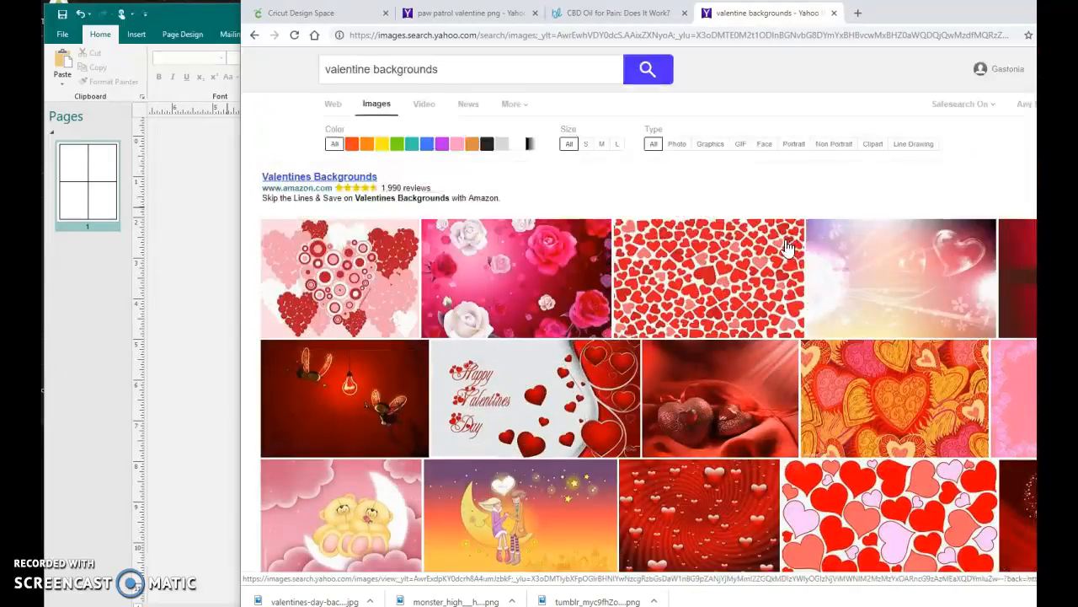
pyautogui.write('kid')
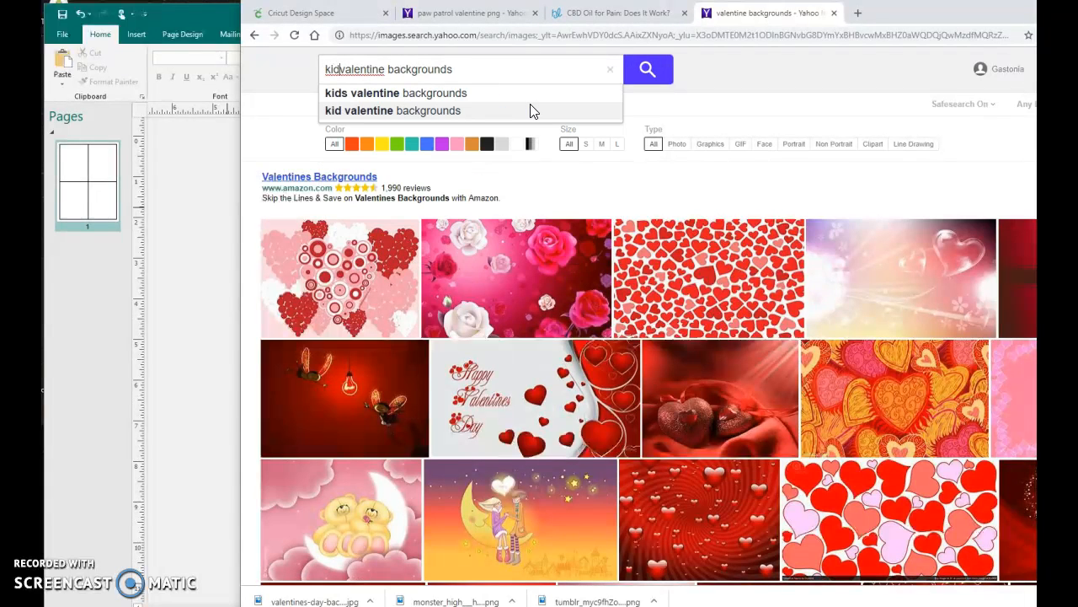
pyautogui.click(447, 92)
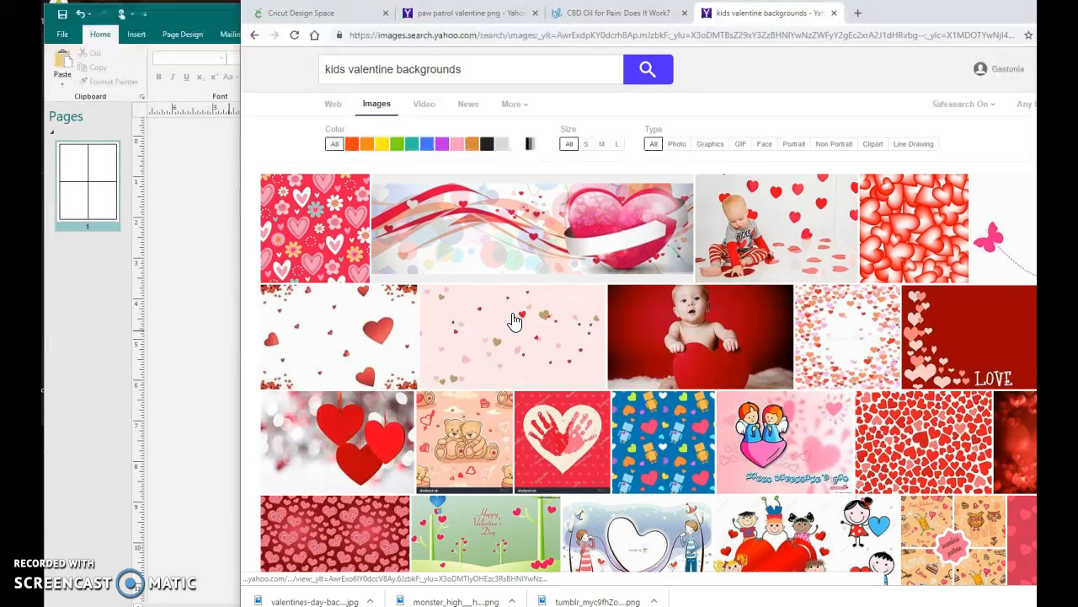
# Step: Open the dark red background patterned with pink hearts and save the image to the Wallpaper folder
pyautogui.scroll(-2, 826, 322)
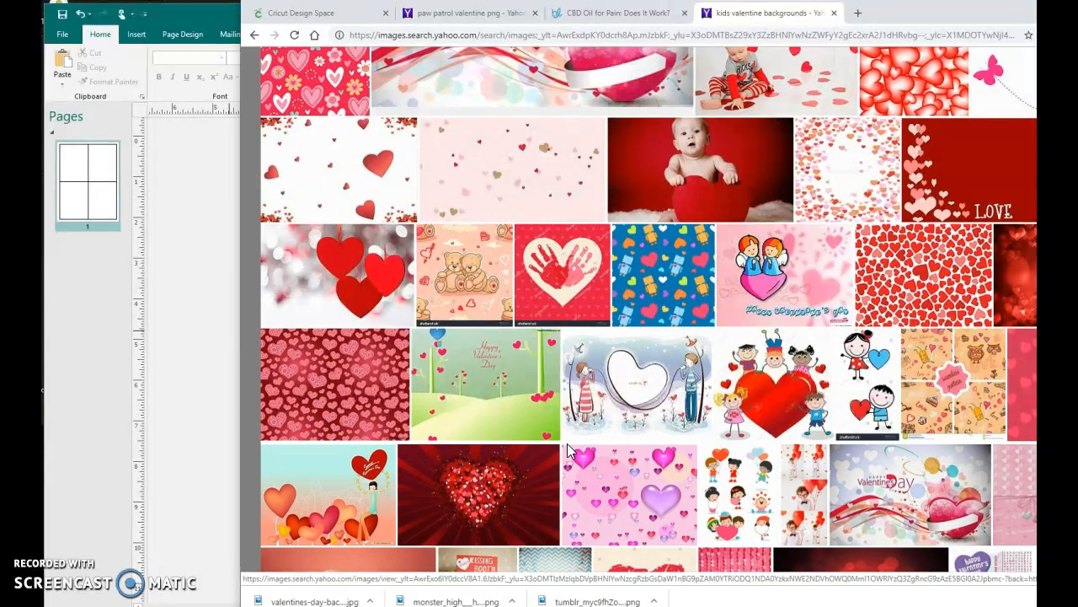
pyautogui.click(403, 354)
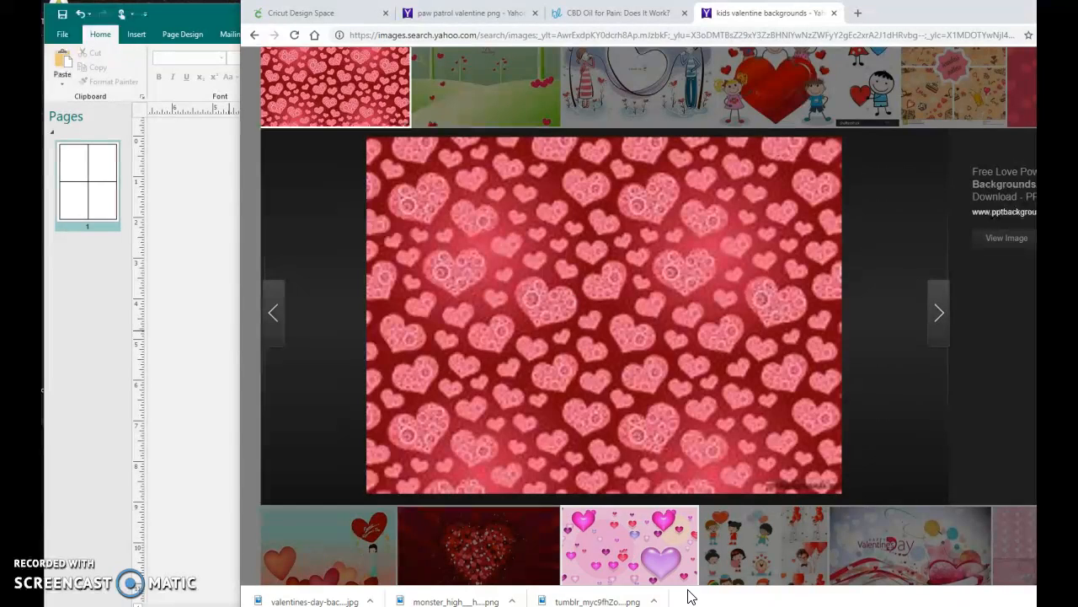
pyautogui.rightClick(582, 297)
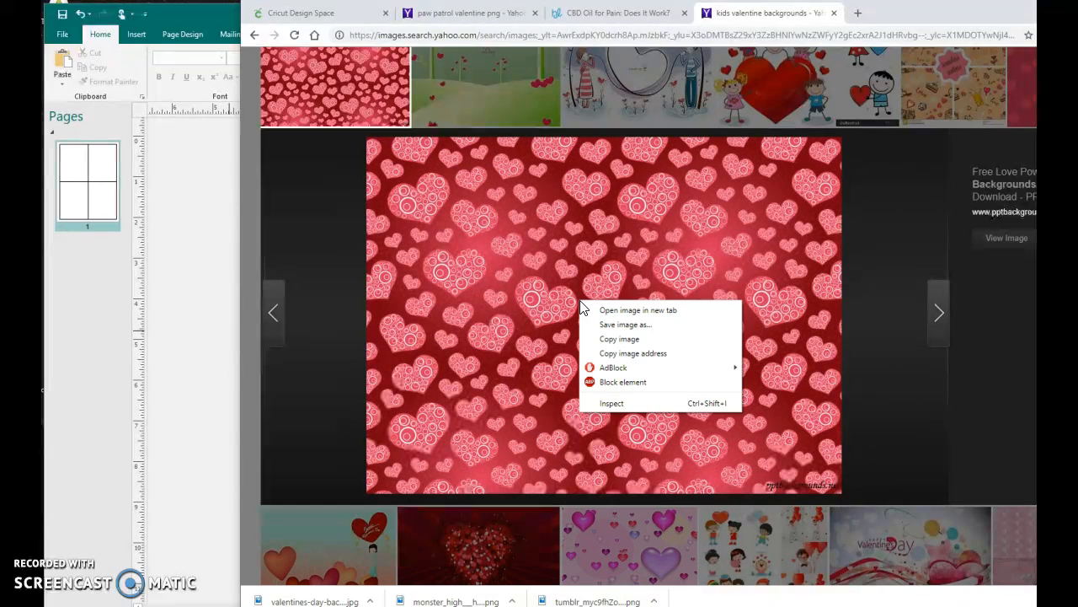
pyautogui.click(634, 325)
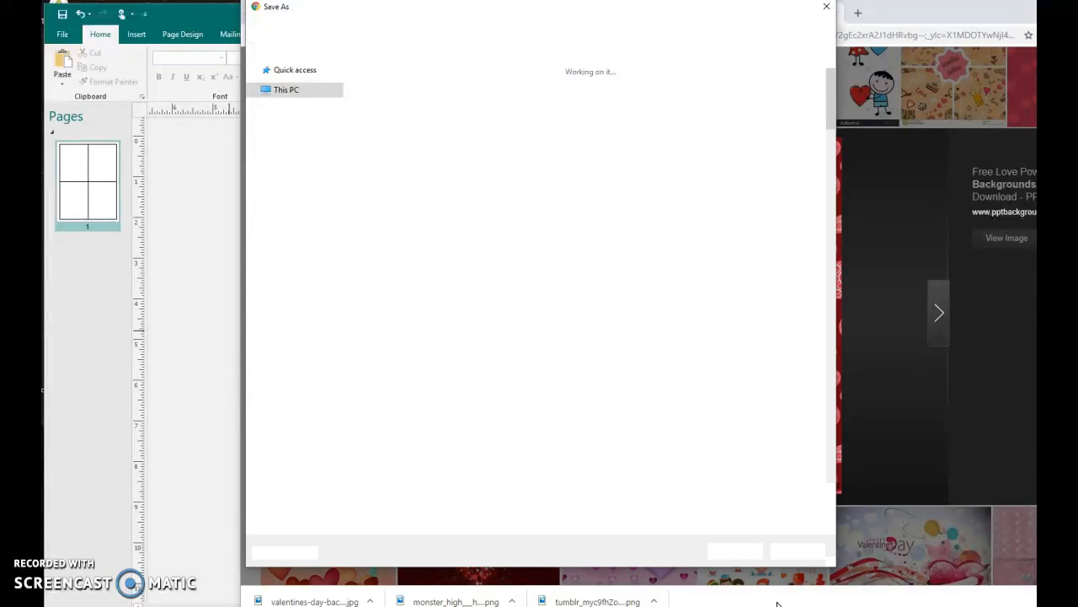
pyautogui.click(736, 550)
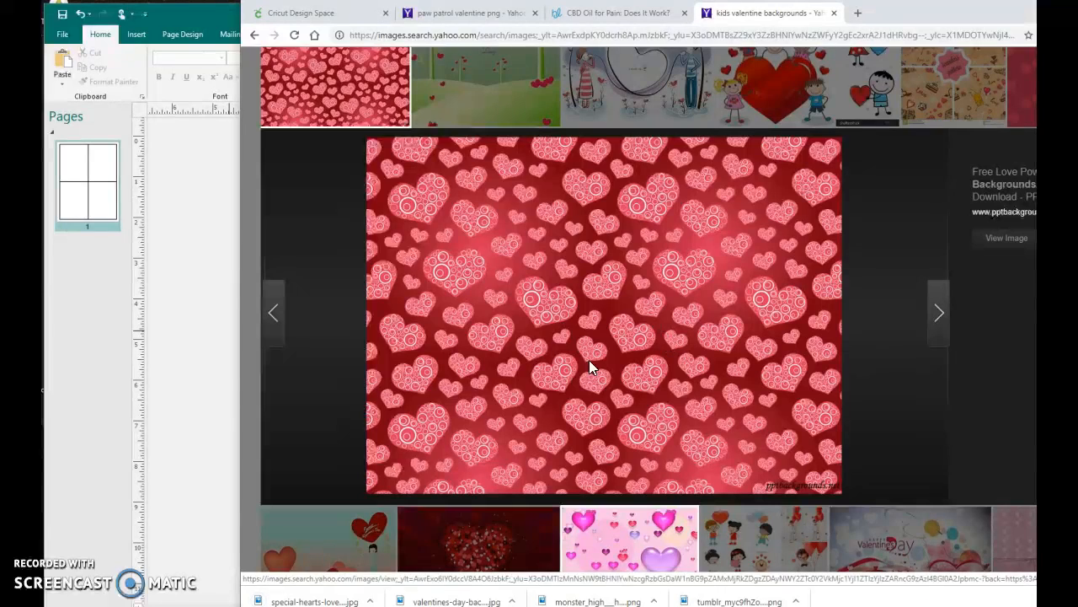
# Step: Save the pink background with the large purple heart to the Wallpaper folder and close its preview
pyautogui.click(663, 545)
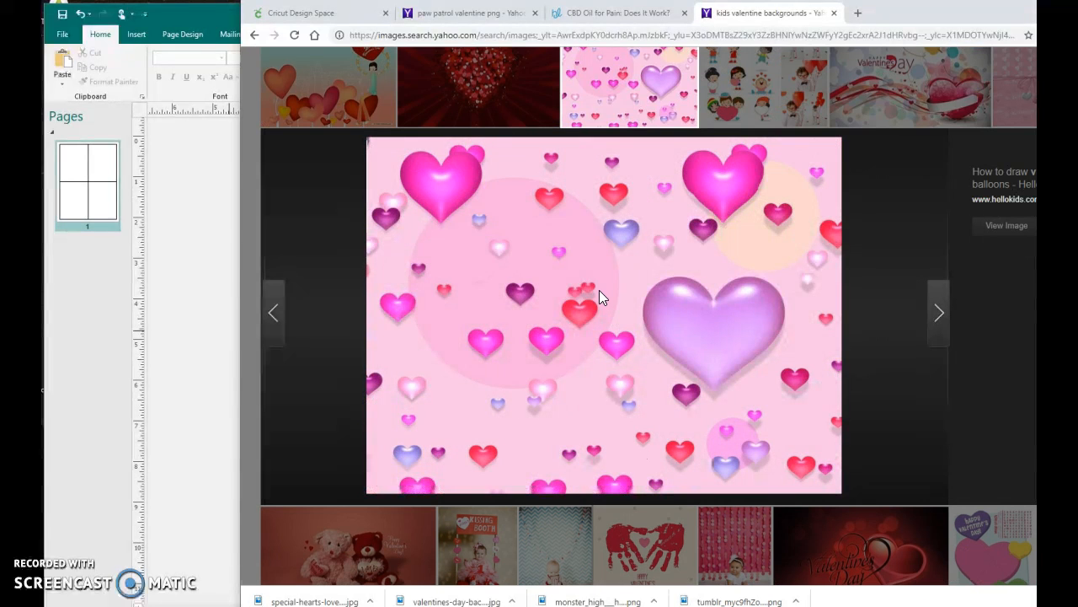
pyautogui.rightClick(599, 290)
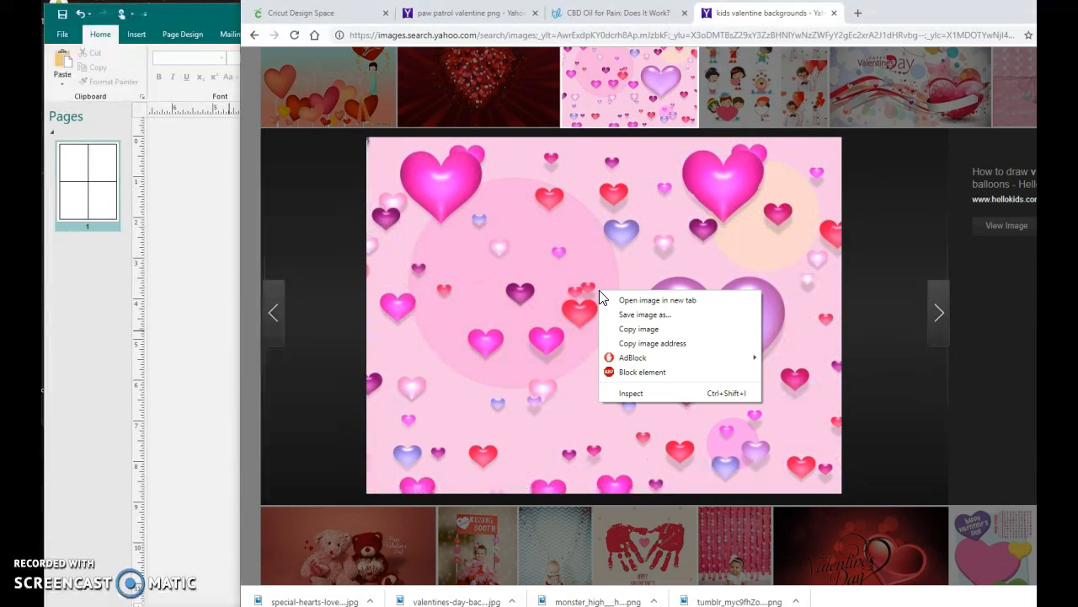
pyautogui.click(643, 316)
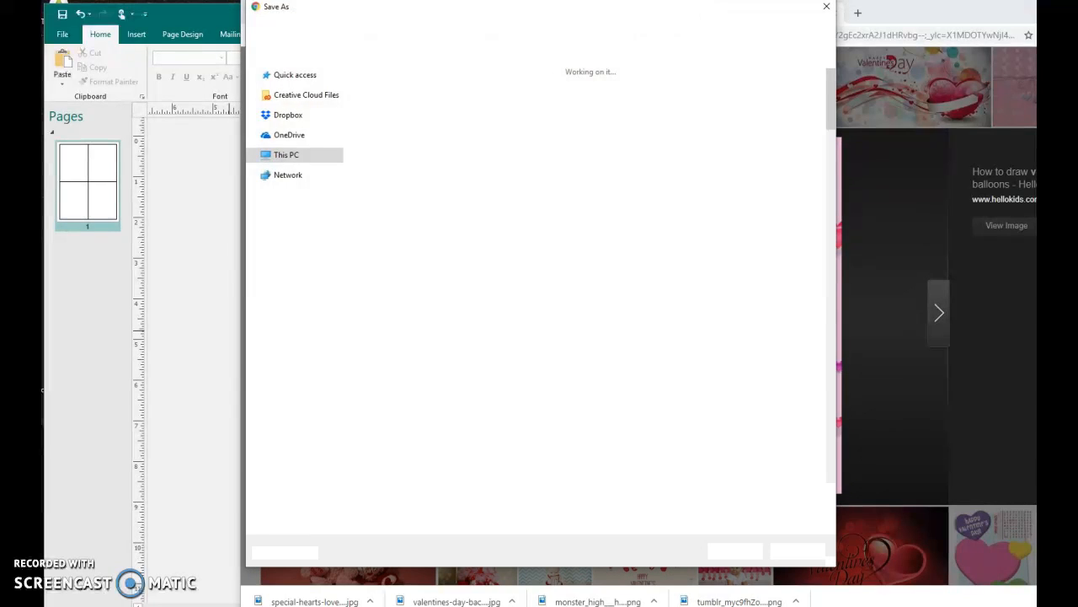
pyautogui.click(734, 550)
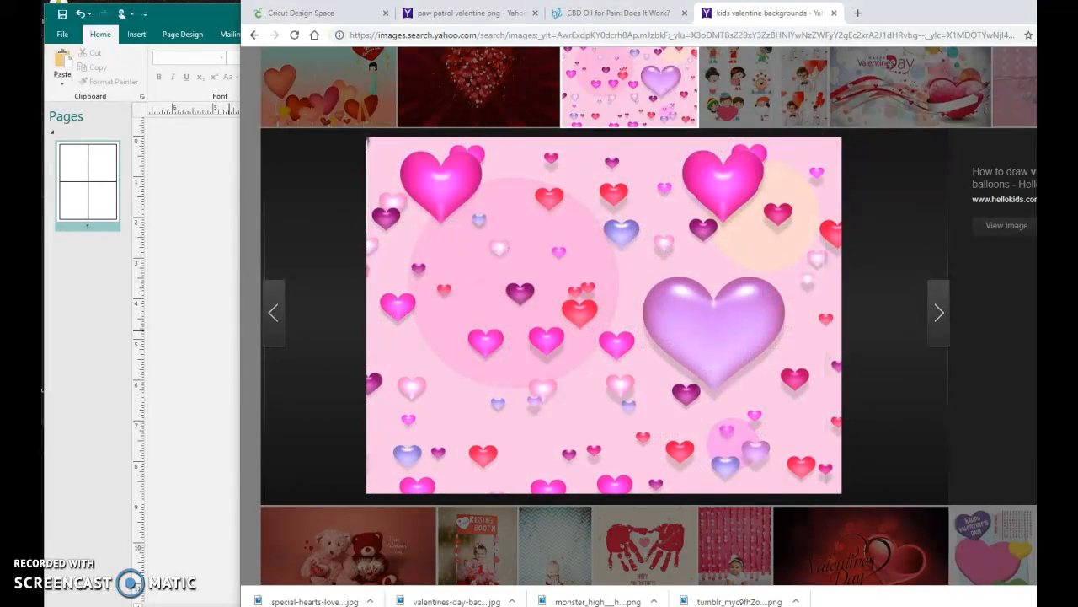
pyautogui.click(618, 453)
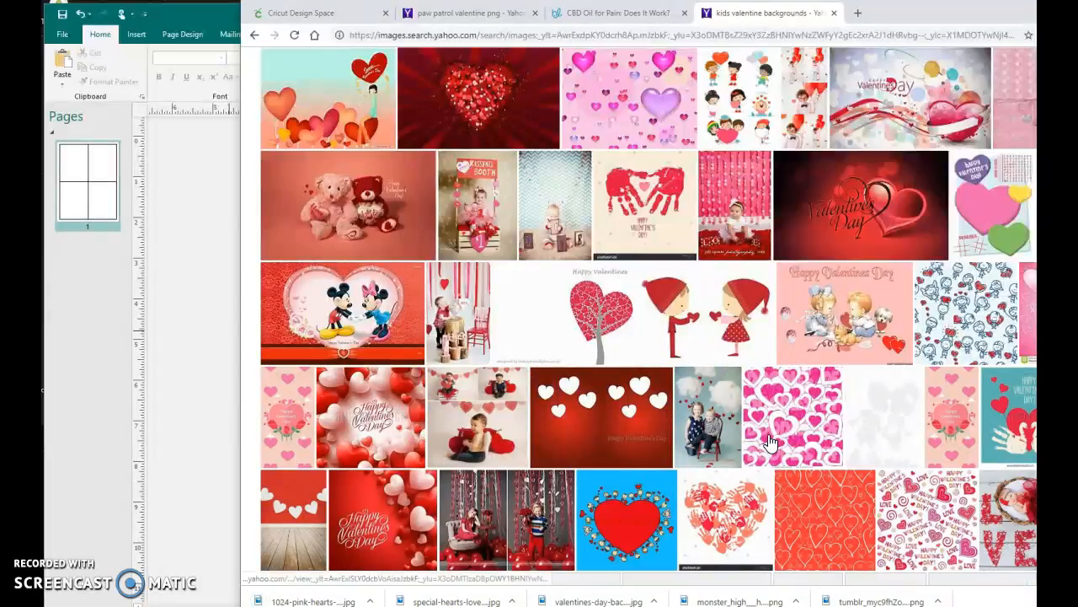
# Step: Find the white image with red 3D "Happy Valentines" lettering and save it as happy-valentines-text-Desktop-Wallpaper-day-for-Free in the Wallpaper folder
pyautogui.scroll(-4, 766, 441)
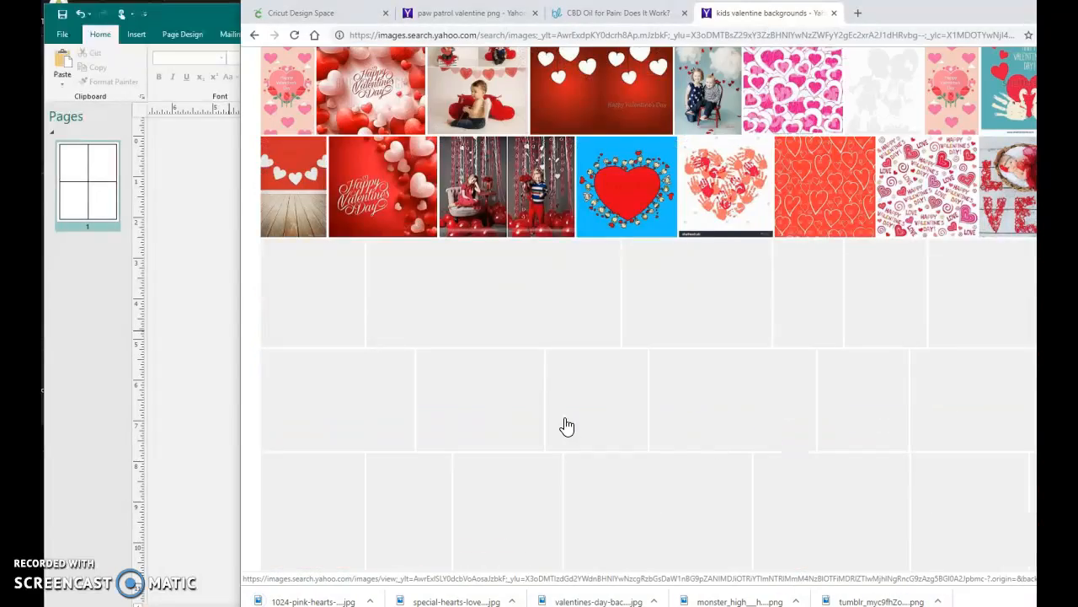
pyautogui.scroll(-2, 482, 433)
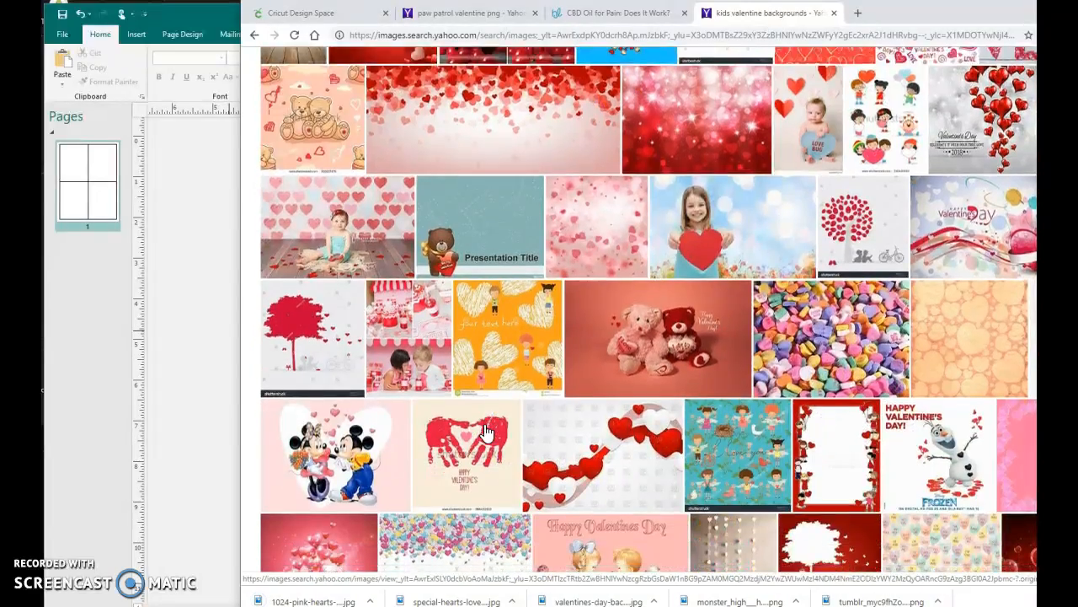
pyautogui.scroll(-4, 486, 433)
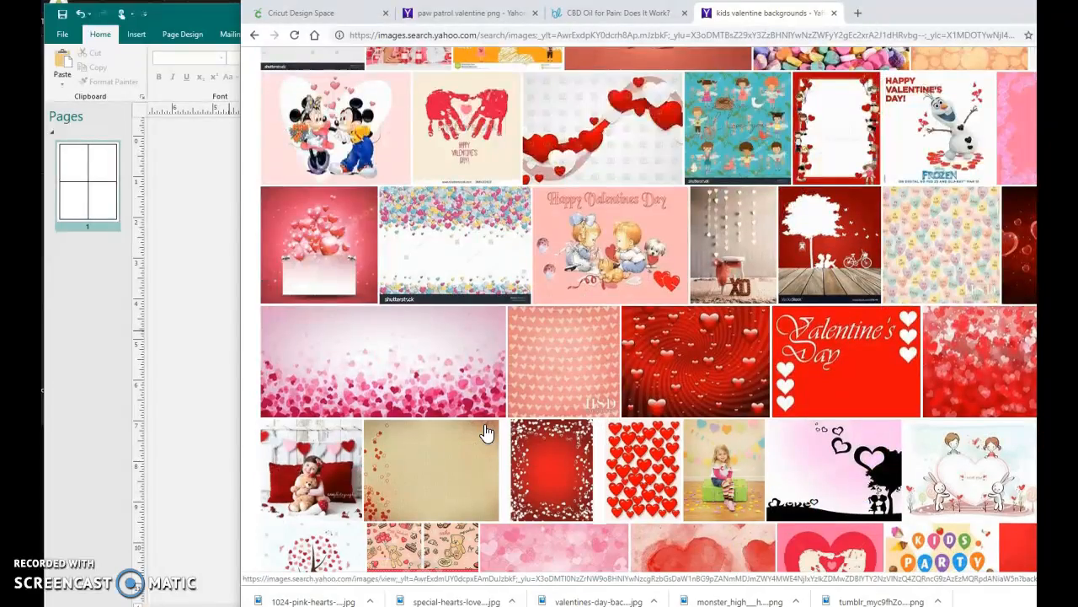
pyautogui.scroll(-2, 486, 432)
pyautogui.scroll(-4, 486, 432)
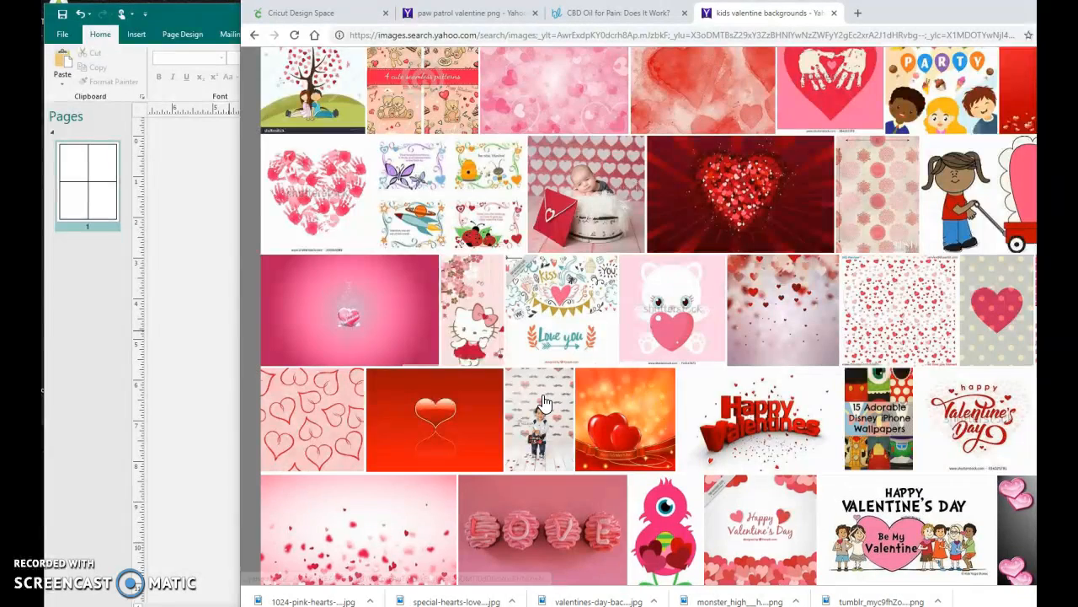
pyautogui.click(758, 417)
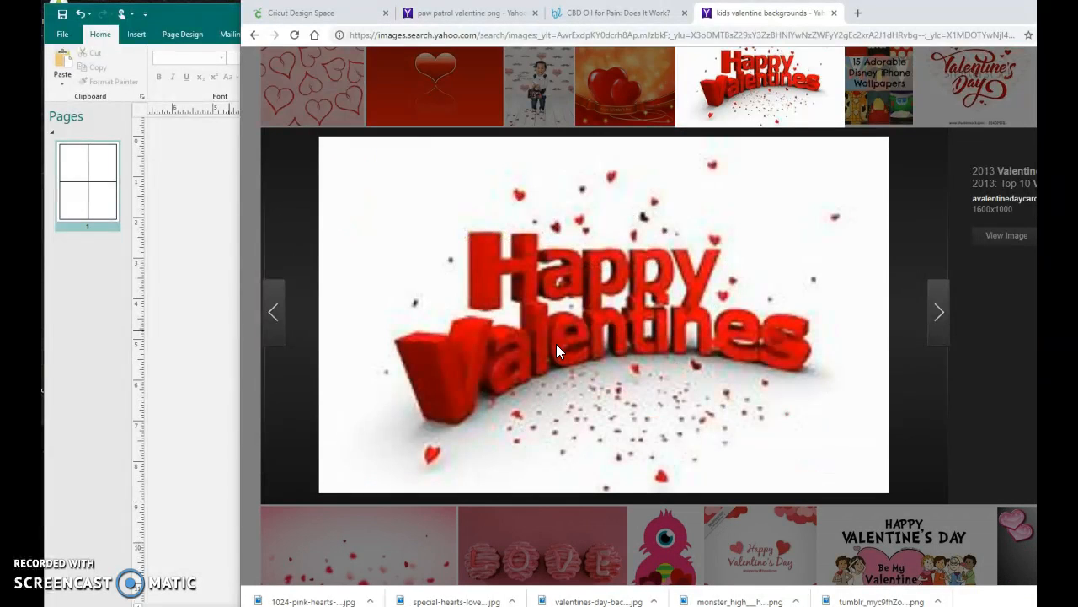
pyautogui.rightClick(576, 305)
pyautogui.click(628, 335)
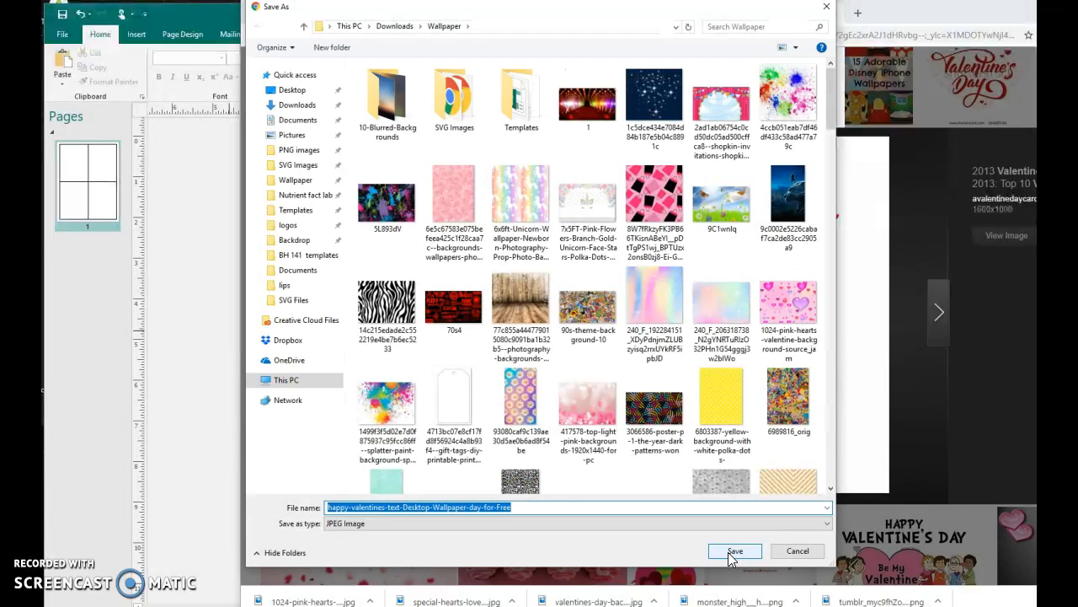
pyautogui.click(731, 553)
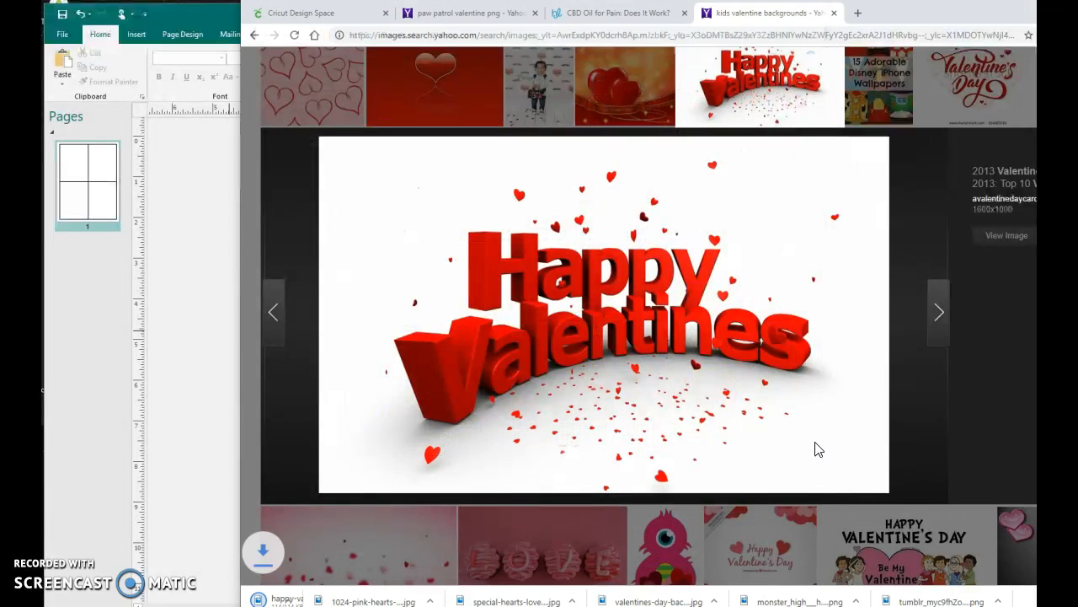
# Step: Find the red background with a row of paper hearts along its lower edge and save it to the Wallpaper folder
pyautogui.scroll(-1, 814, 448)
pyautogui.scroll(-3, 816, 450)
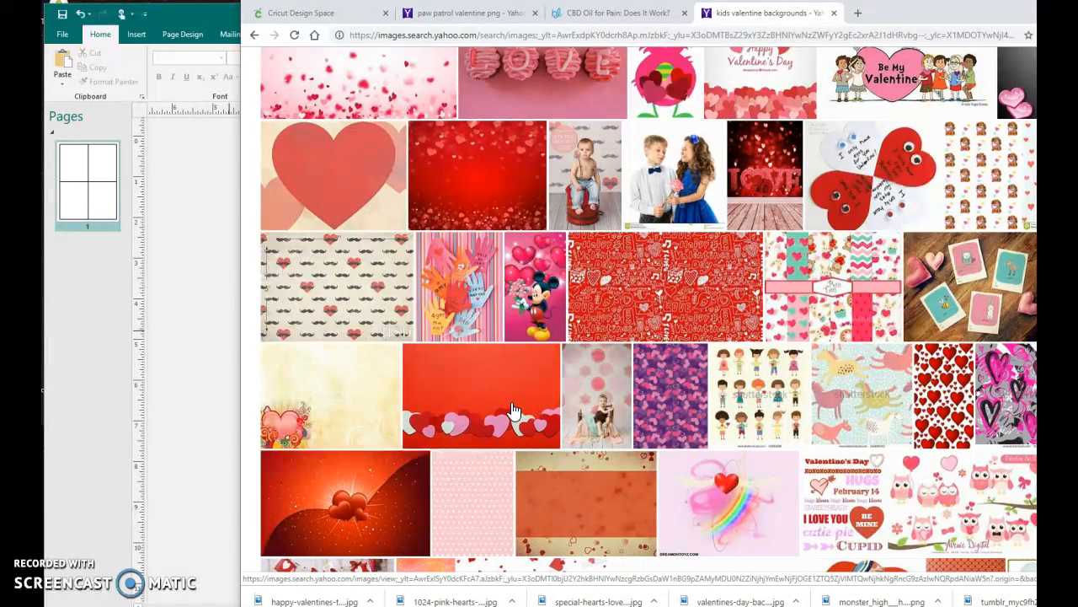
pyautogui.click(477, 349)
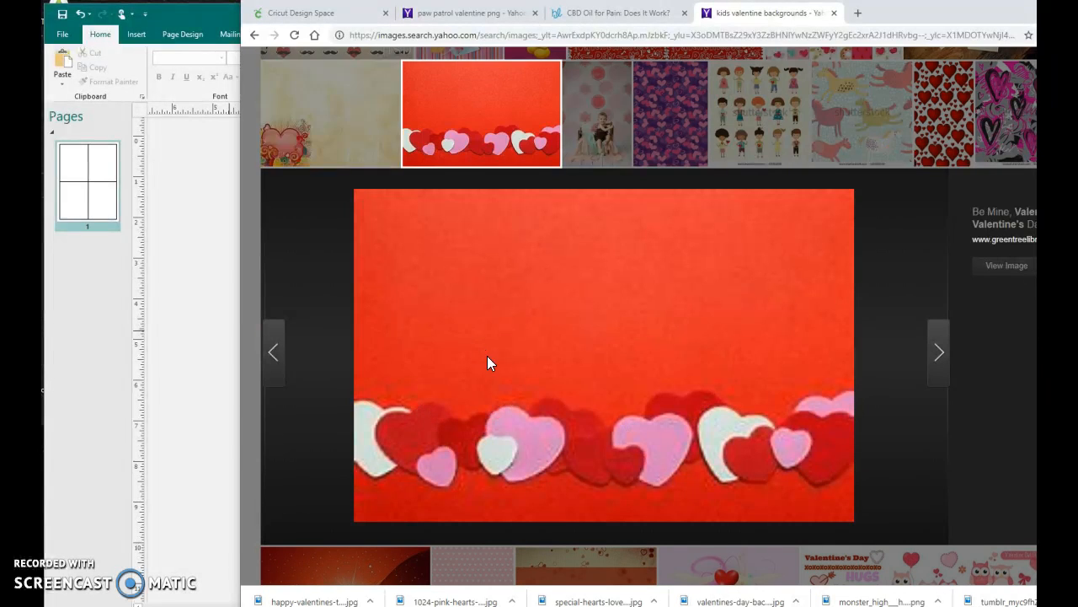
pyautogui.rightClick(553, 313)
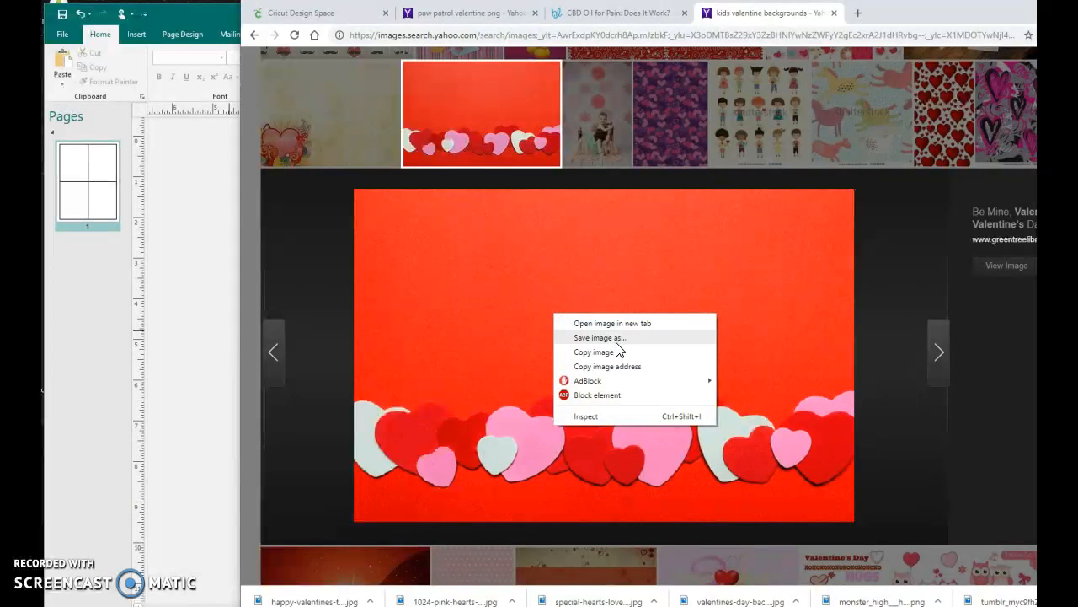
pyautogui.click(655, 343)
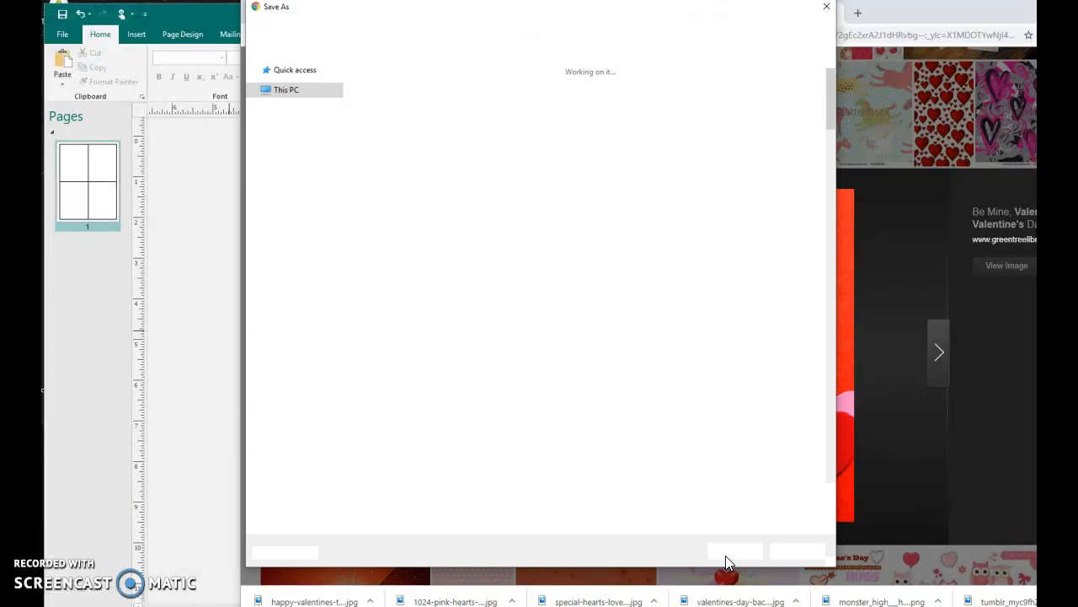
pyautogui.click(723, 556)
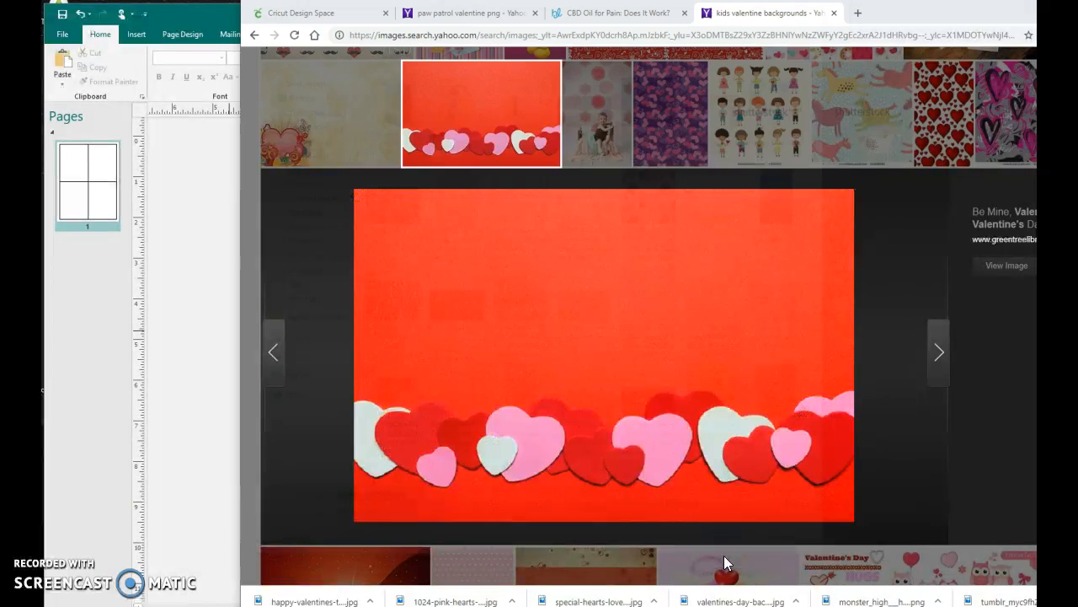
# Step: Open the white background patterned with red hearts and save the image to the Wallpaper folder
pyautogui.click(944, 126)
pyautogui.rightClick(574, 268)
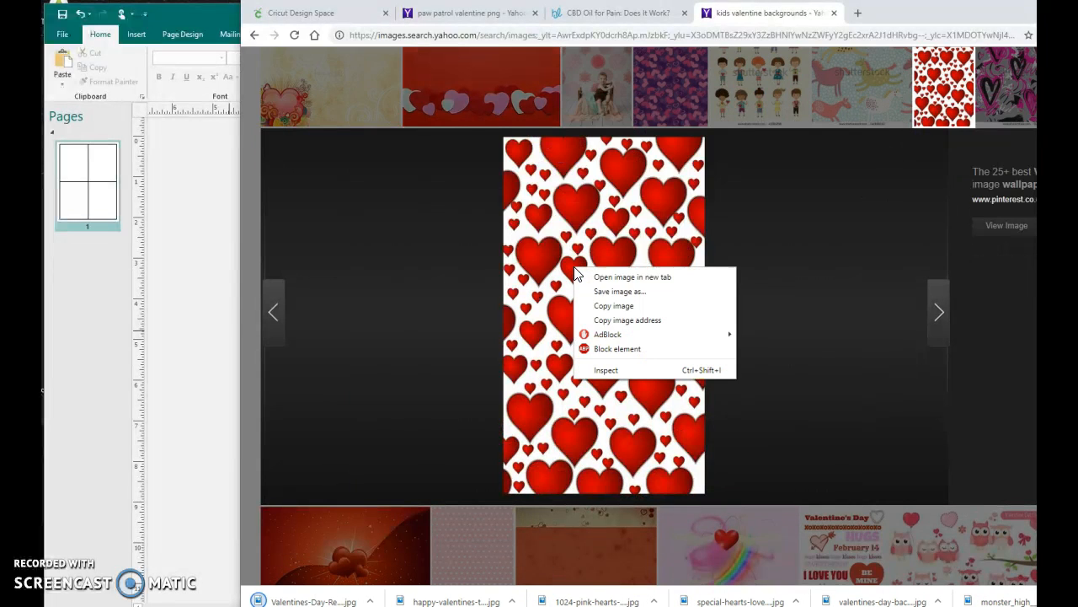
pyautogui.click(625, 293)
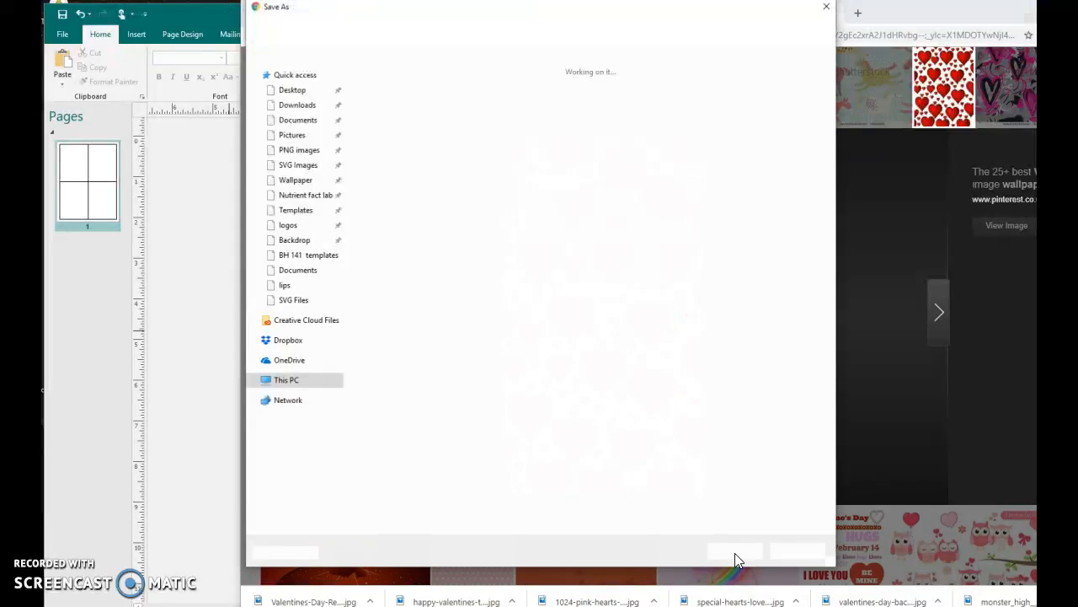
pyautogui.click(721, 555)
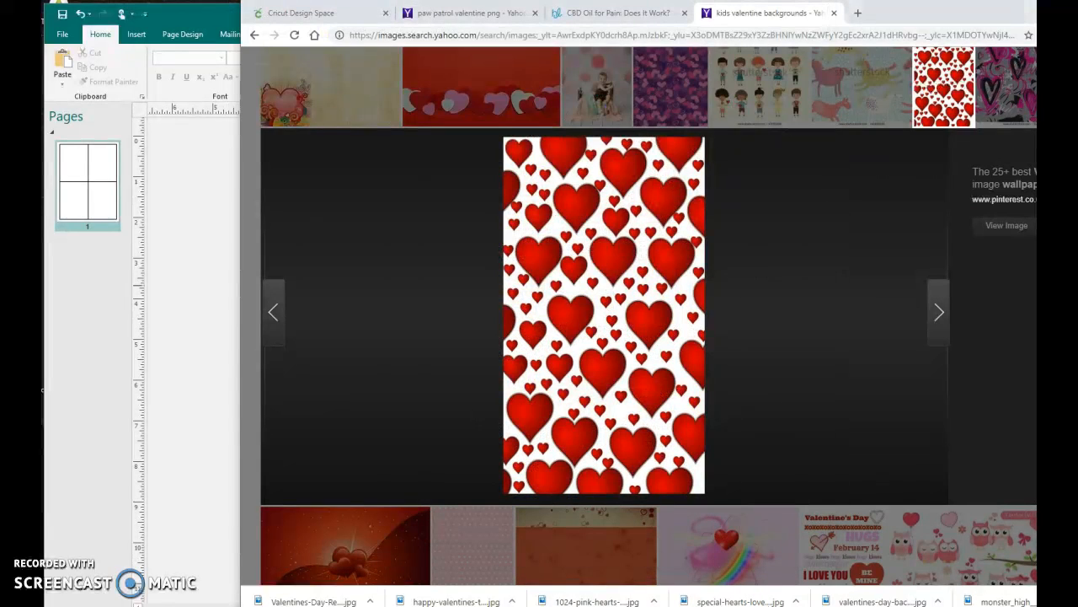
# Step: Switch to Publisher and fill all four rectangles with the picture 1024-pink-hearts-valentine-background-source_jam from the Wallpaper folder
pyautogui.click(197, 199)
pyautogui.rightClick(450, 196)
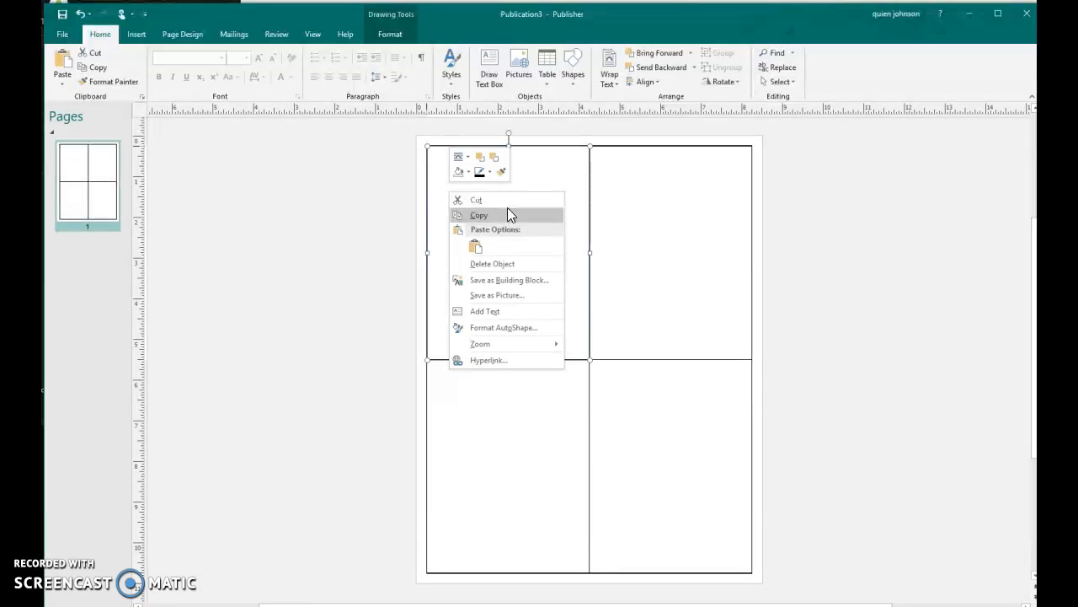
pyautogui.click(476, 248)
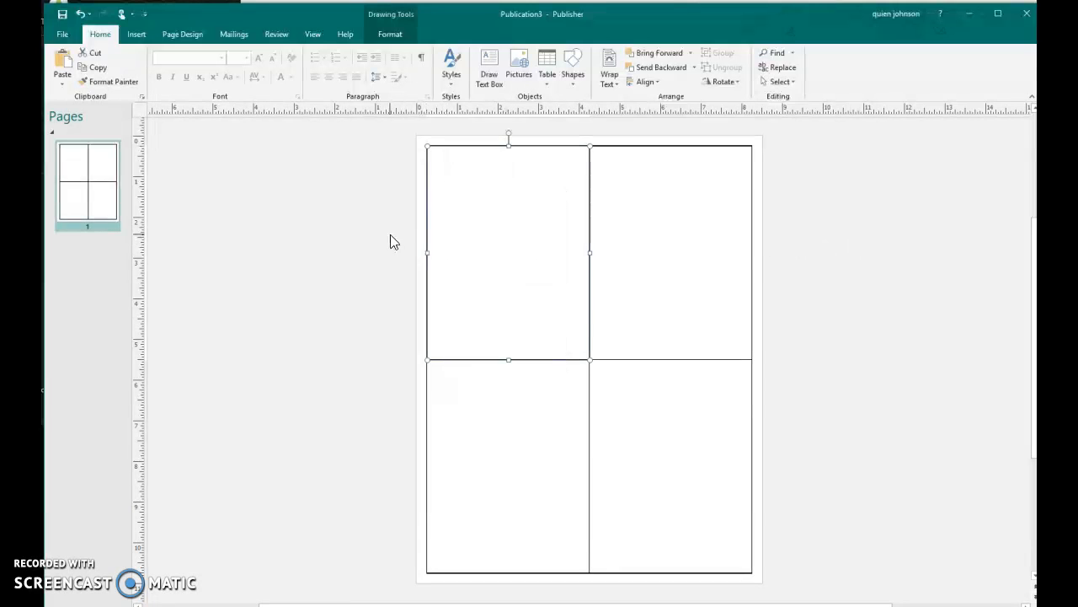
pyautogui.keyDown('shift'); pyautogui.click(650, 243); pyautogui.keyUp('shift')
pyautogui.keyDown('shift'); pyautogui.click(546, 400); pyautogui.keyUp('shift')
pyautogui.keyDown('shift'); pyautogui.click(672, 408); pyautogui.keyUp('shift')
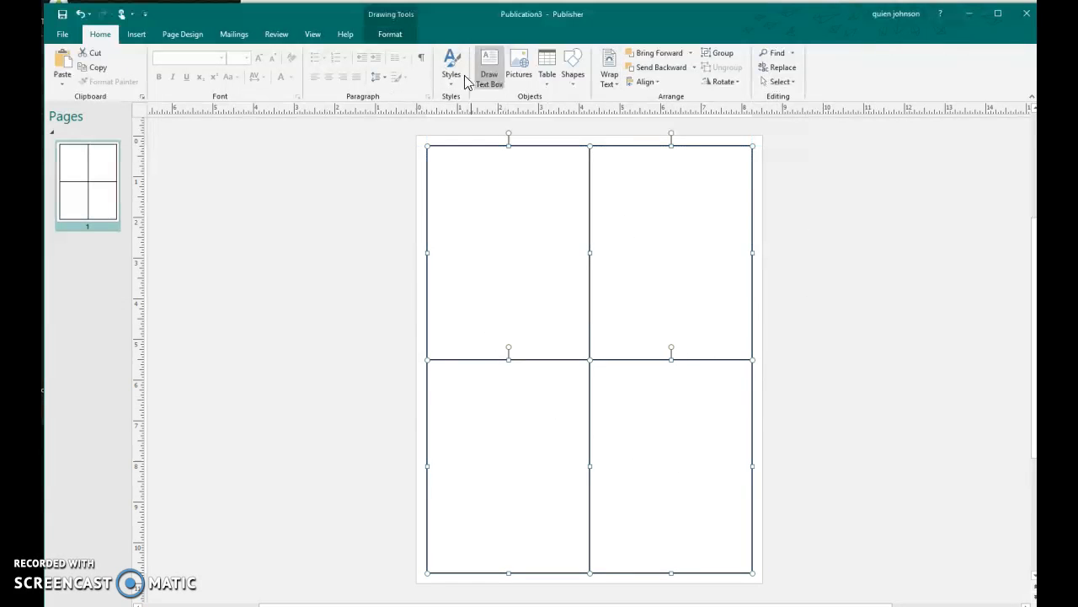
pyautogui.rightClick(497, 195)
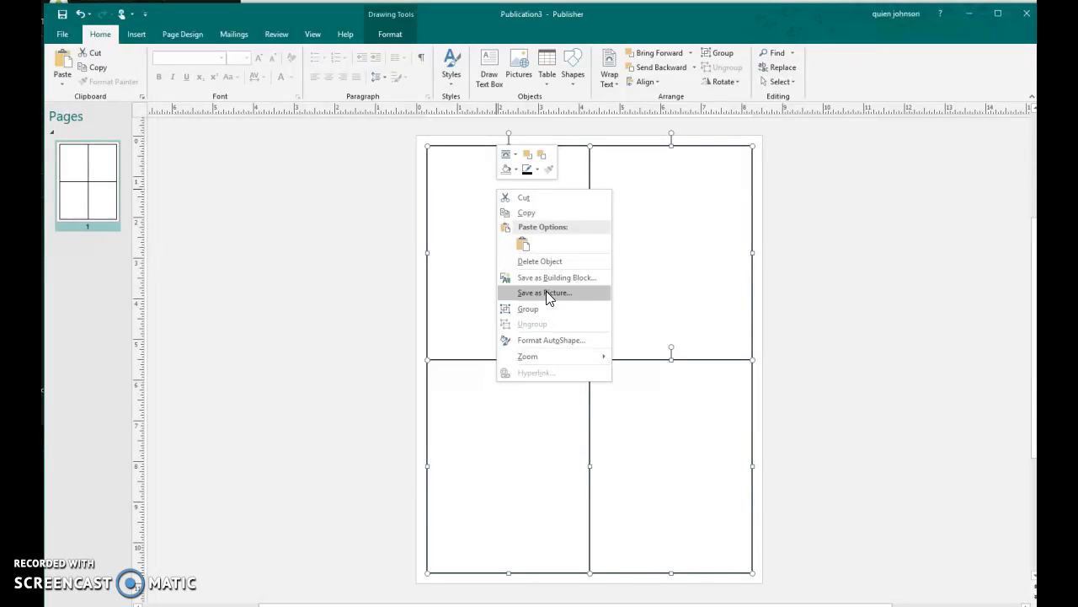
pyautogui.click(516, 170)
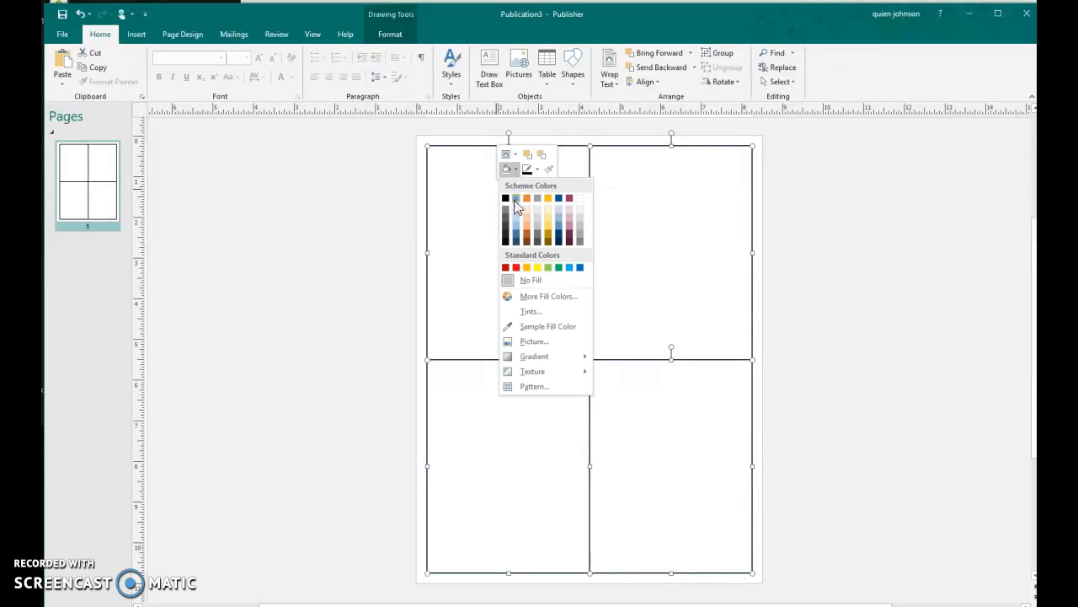
pyautogui.click(546, 341)
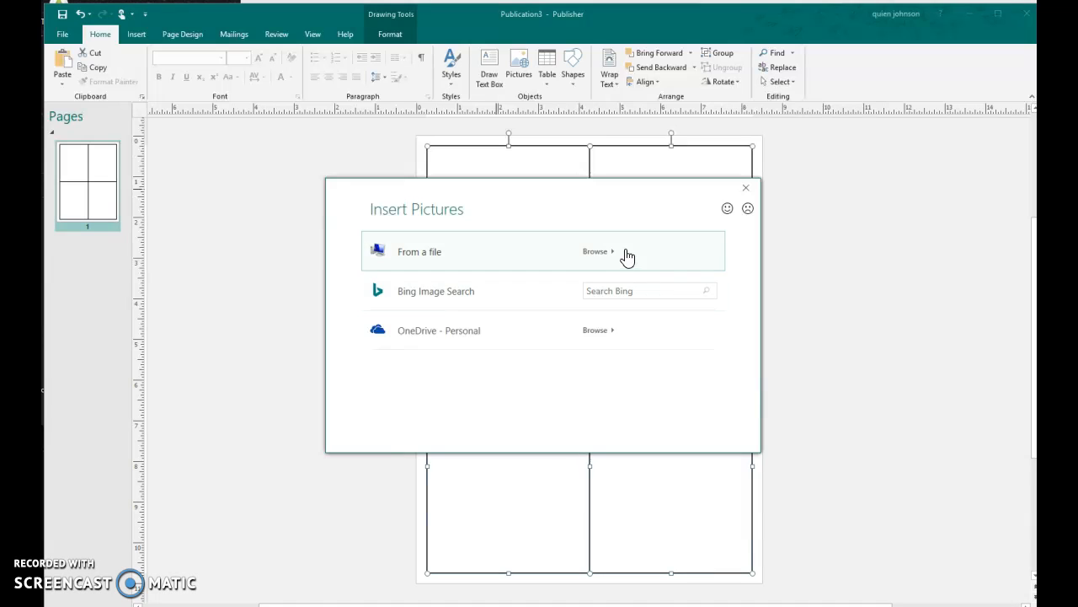
pyautogui.click(604, 256)
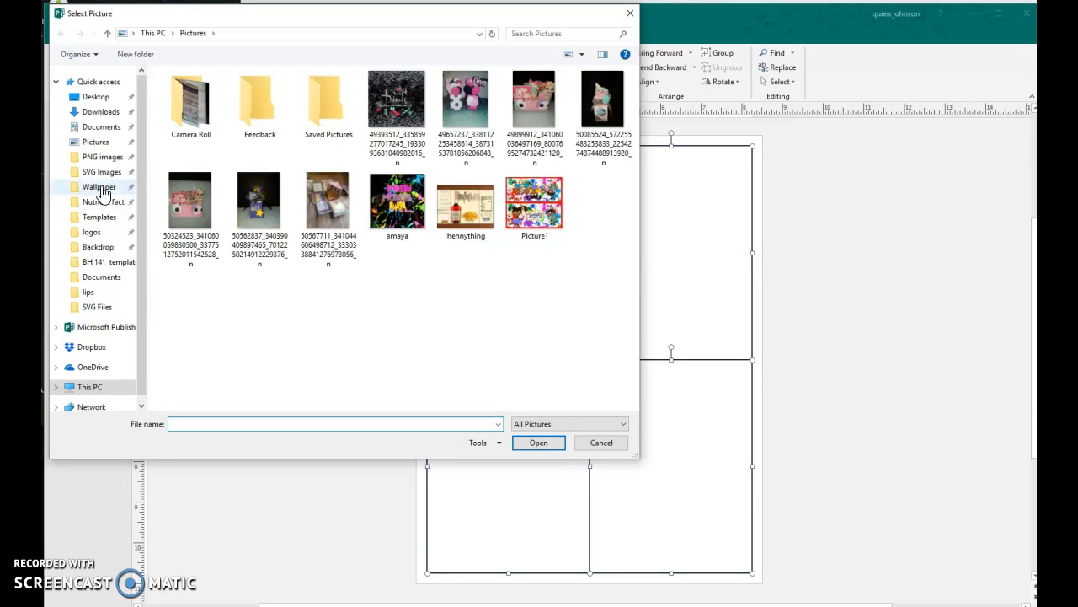
pyautogui.click(103, 190)
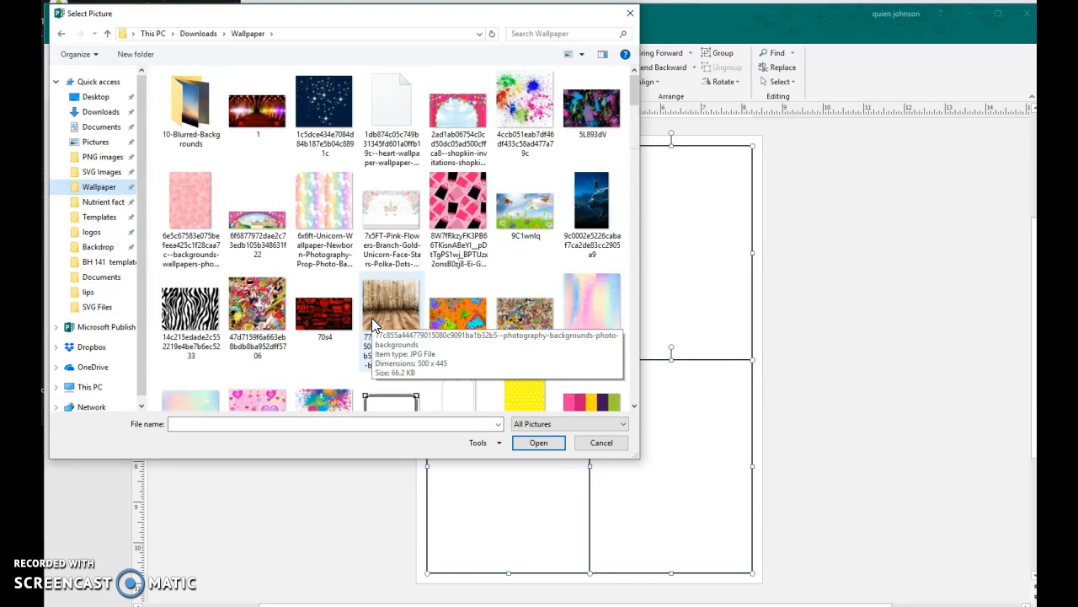
pyautogui.scroll(-2, 371, 317)
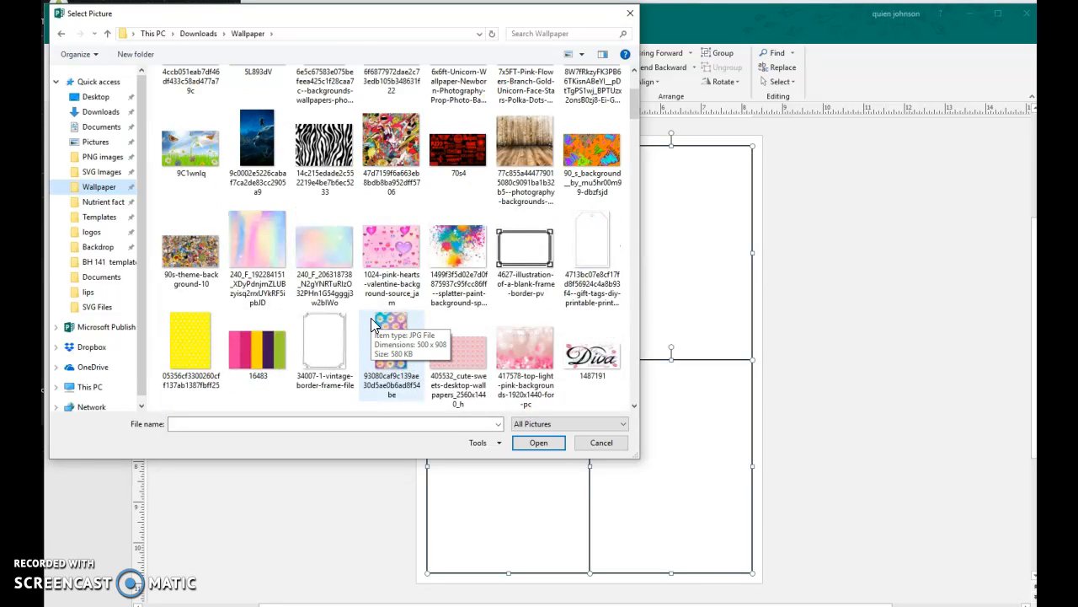
pyautogui.click(381, 237)
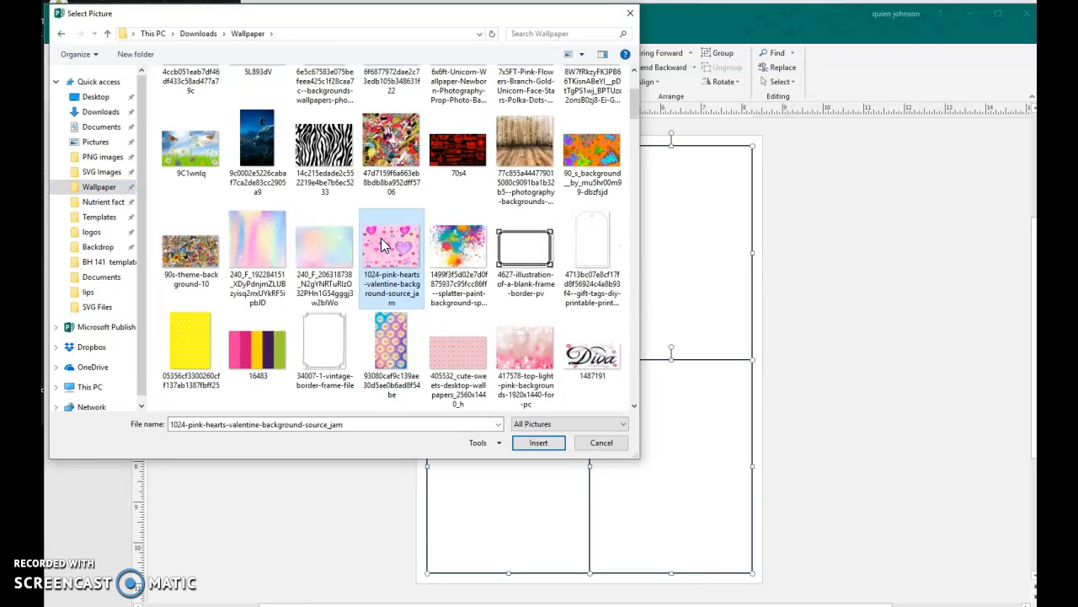
pyautogui.click(538, 443)
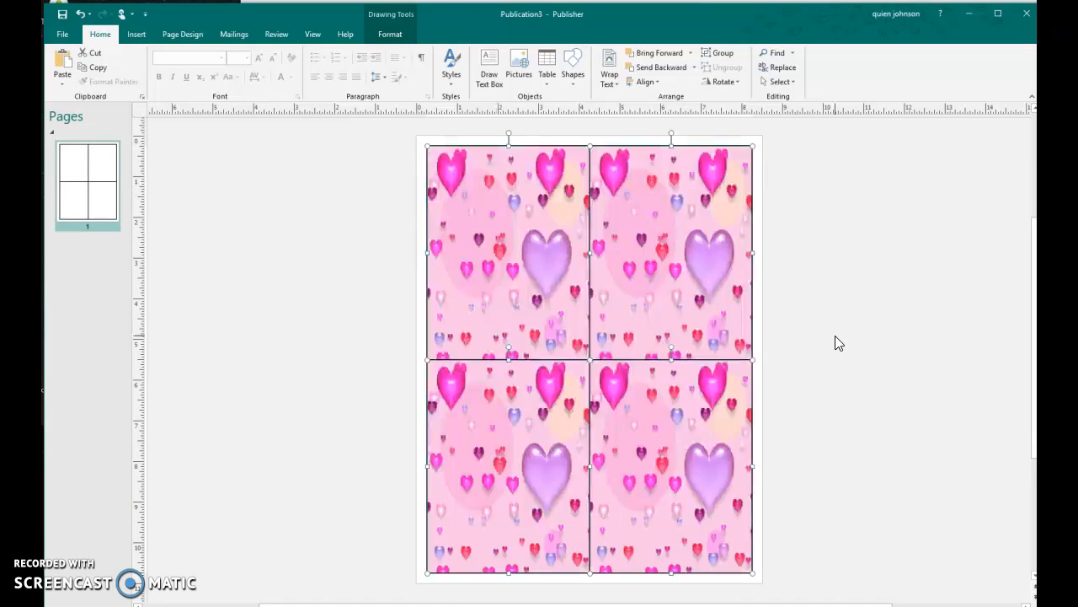
pyautogui.click(842, 309)
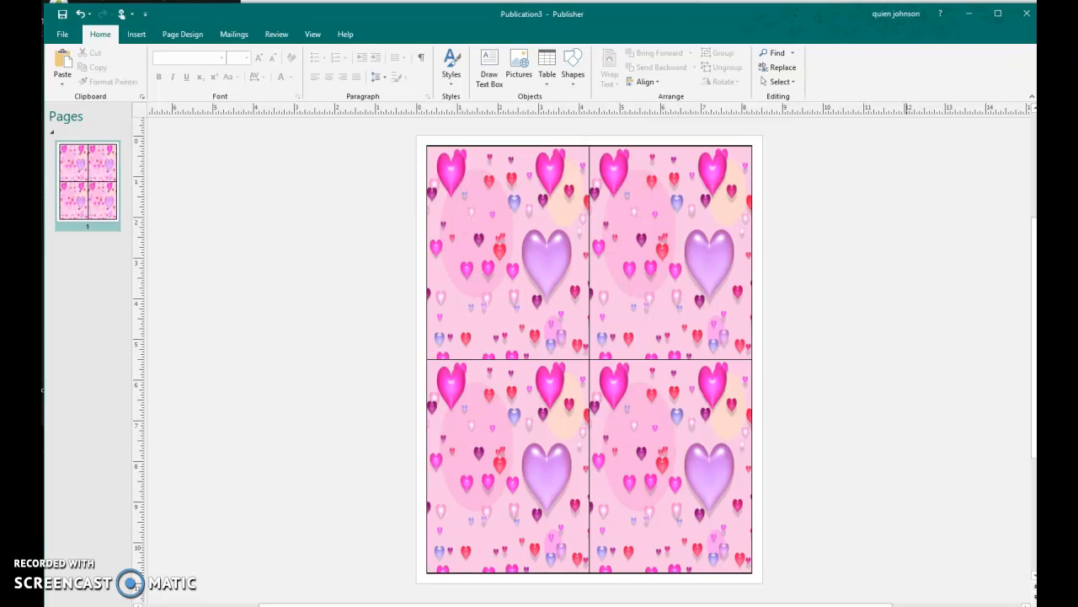
# Step: Switch to the browser's "paw patrol valentine png" results and save the framed puppy with hearts as Skye Paw Patrol-600x600 in the PNG images folder
pyautogui.click(792, 2)
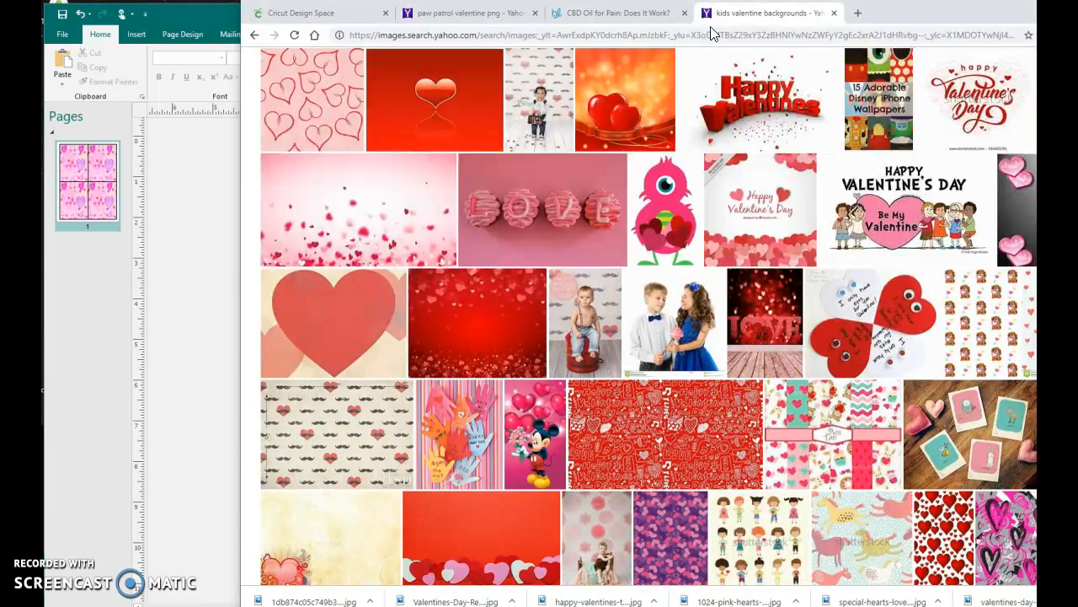
pyautogui.click(463, 14)
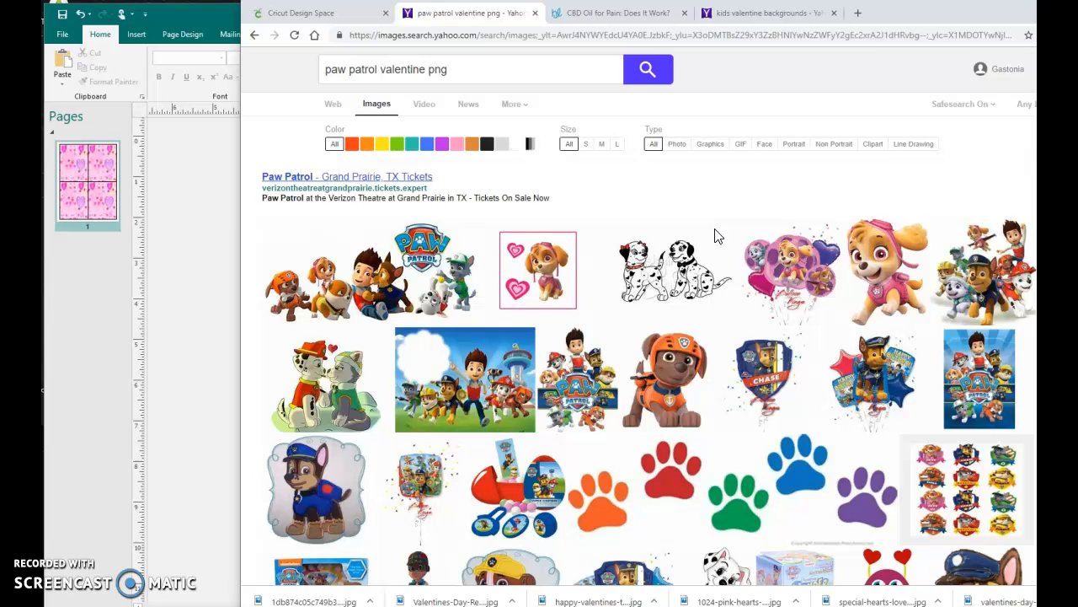
pyautogui.click(535, 278)
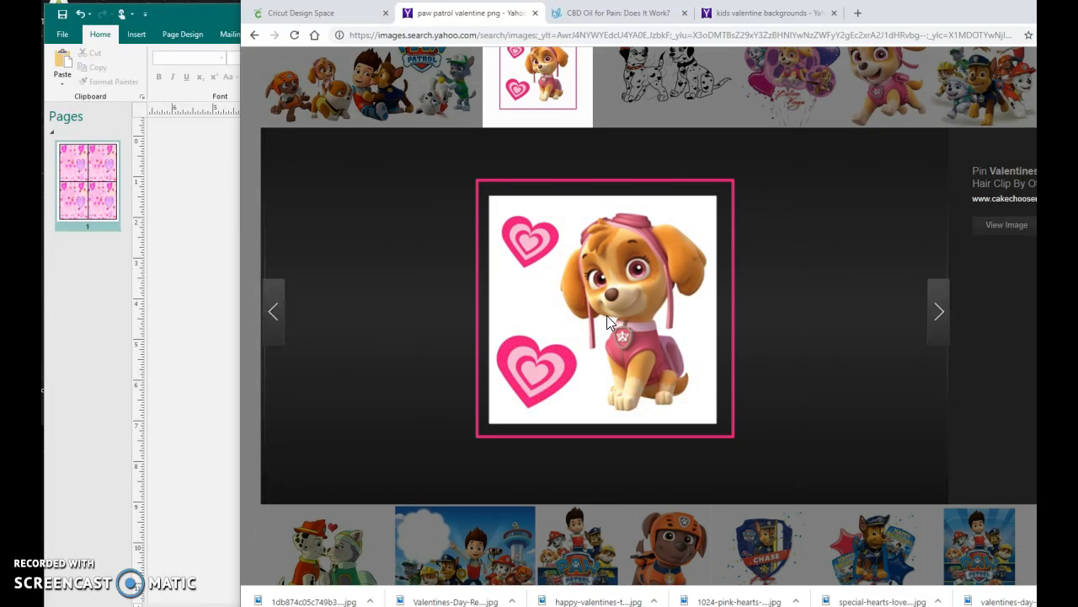
pyautogui.rightClick(565, 291)
pyautogui.click(612, 314)
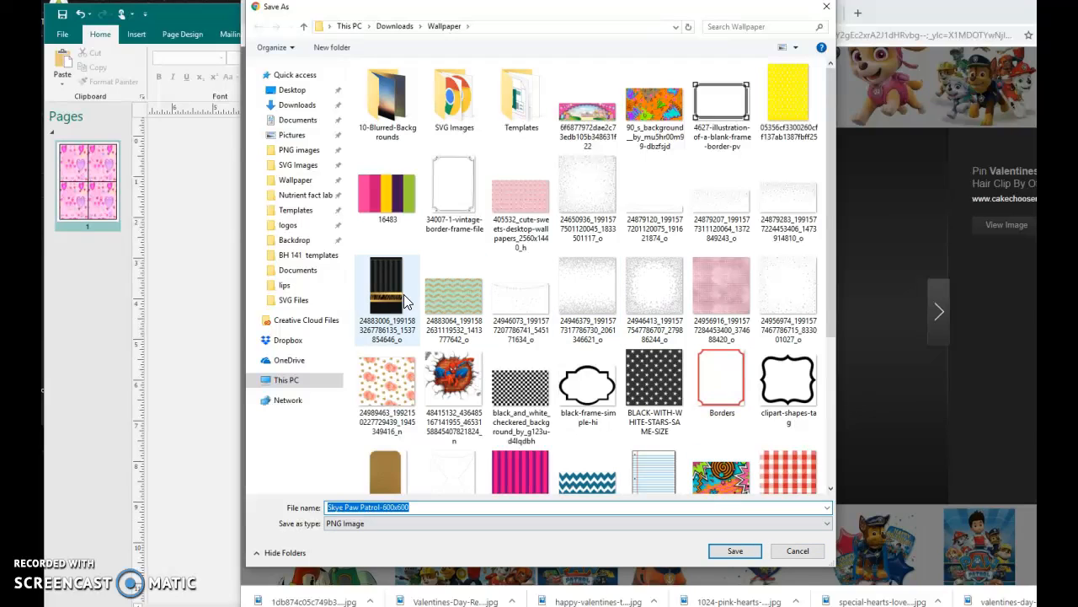
pyautogui.click(299, 150)
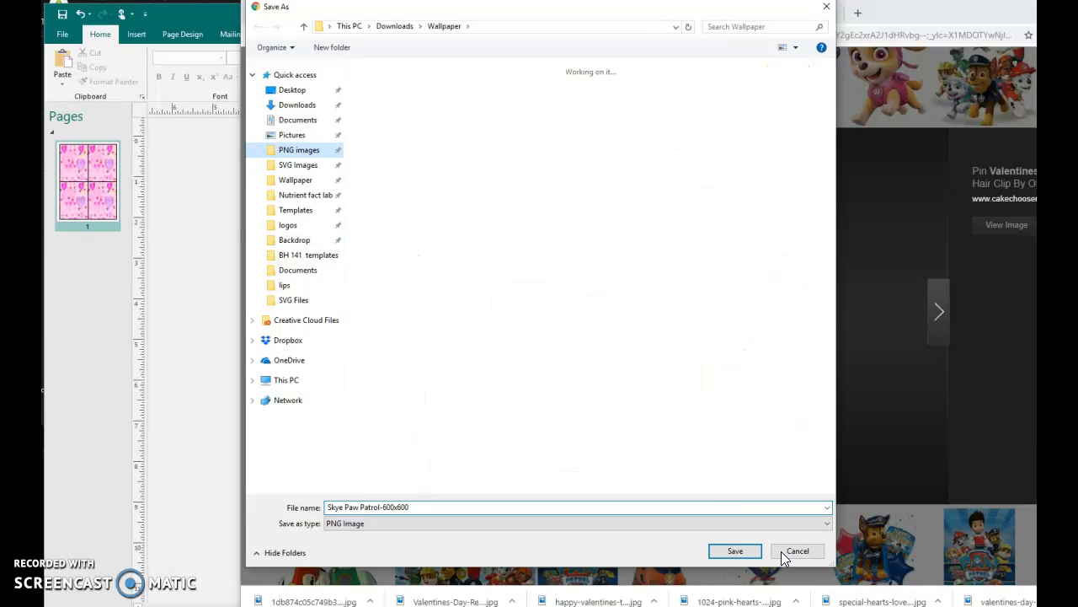
pyautogui.click(733, 550)
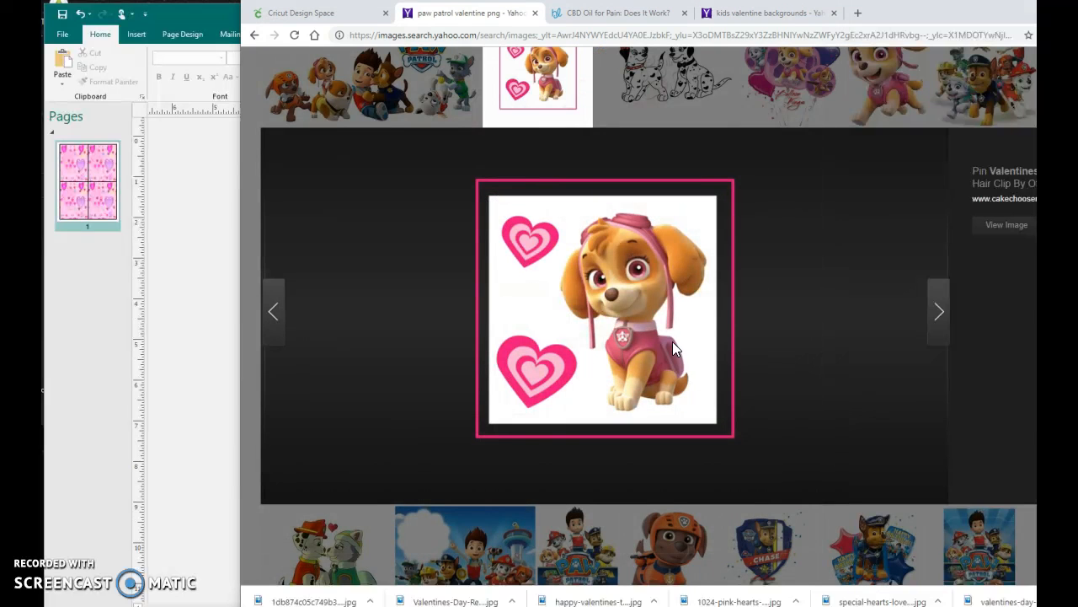
# Step: Copy the puppy picture into the Publisher page over the upper-left rectangle and narrow it to about 5.24" wide
pyautogui.rightClick(646, 328)
pyautogui.click(699, 368)
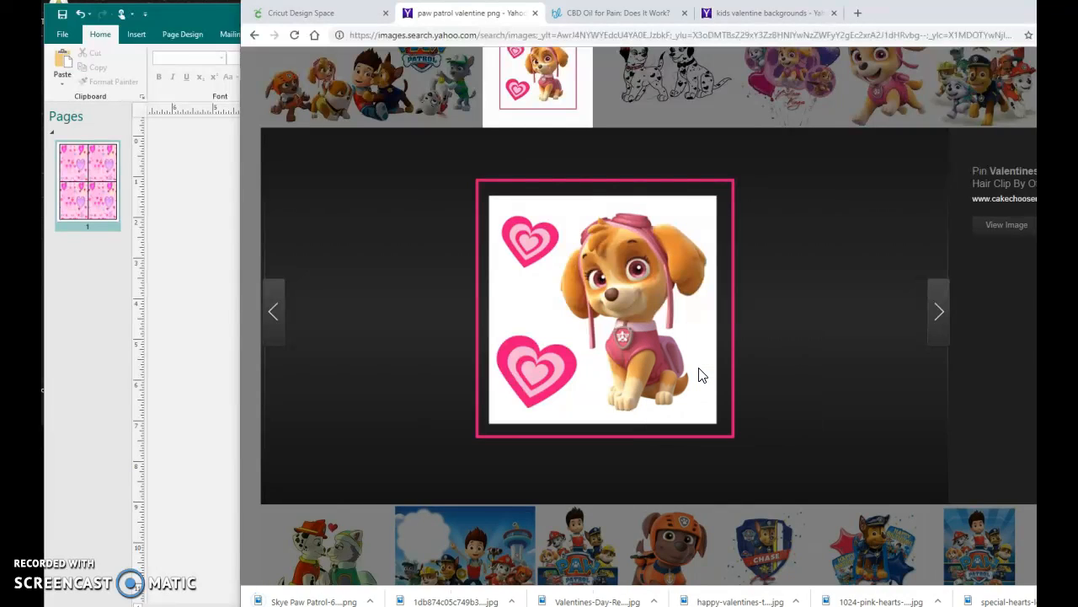
pyautogui.click(166, 290)
pyautogui.rightClick(216, 271)
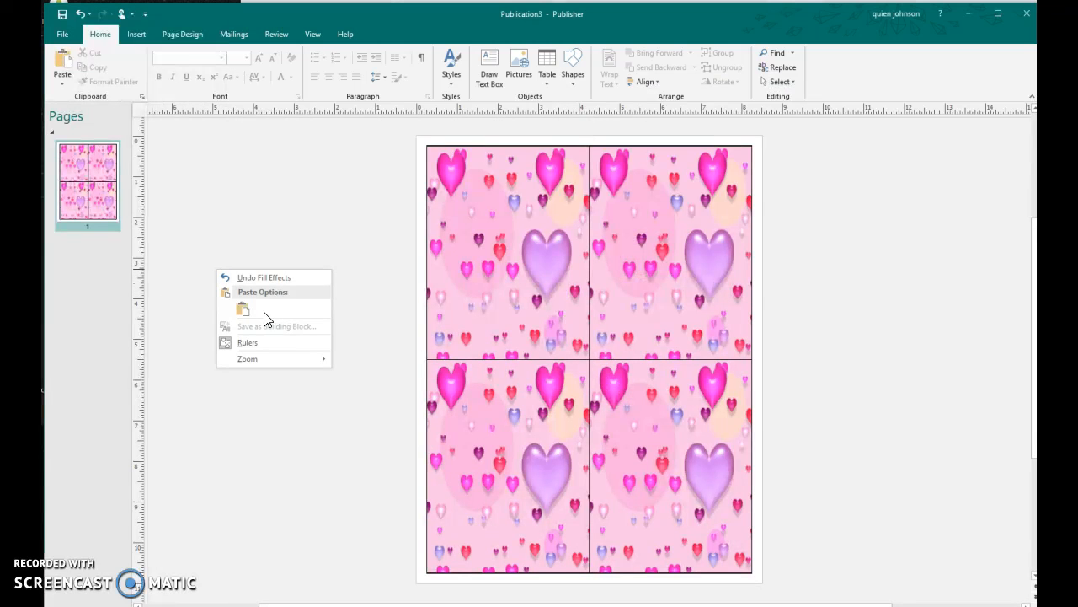
pyautogui.click(243, 311)
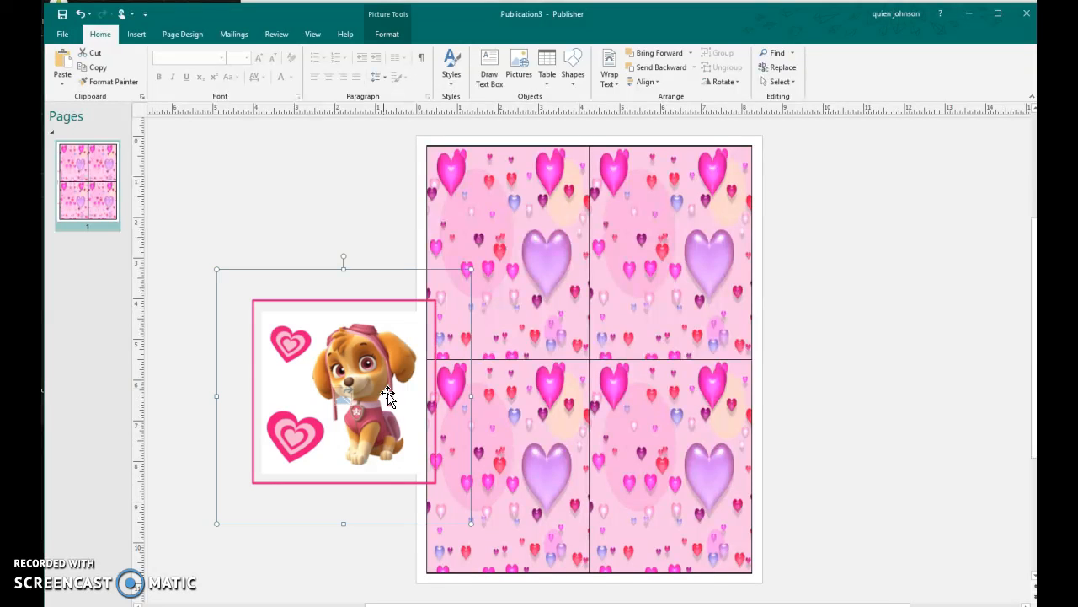
pyautogui.moveTo(376, 385); pyautogui.dragTo(544, 241)
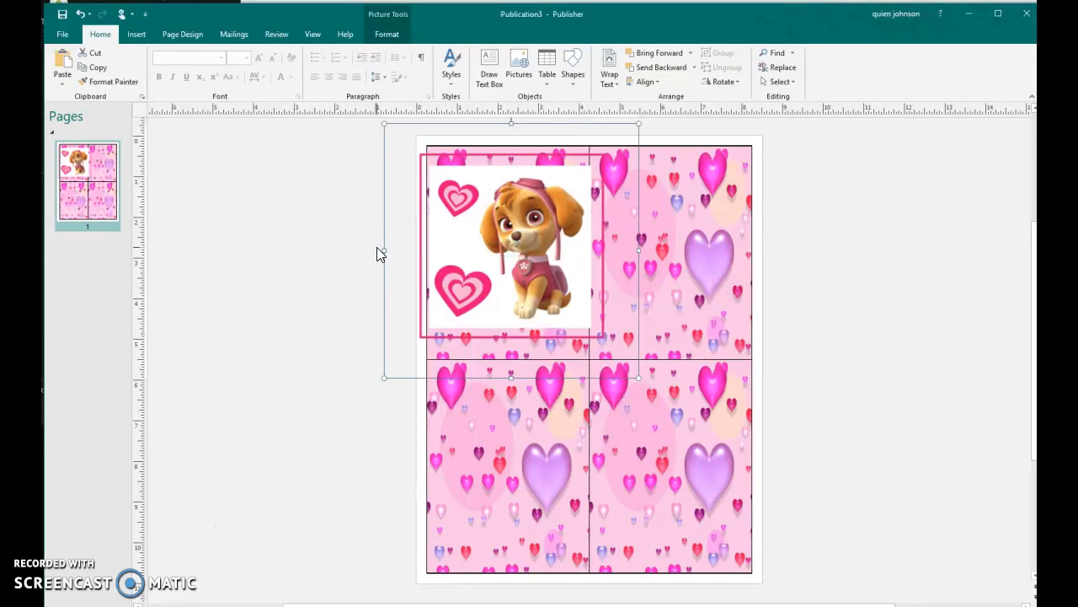
pyautogui.moveTo(382, 247); pyautogui.dragTo(424, 247)
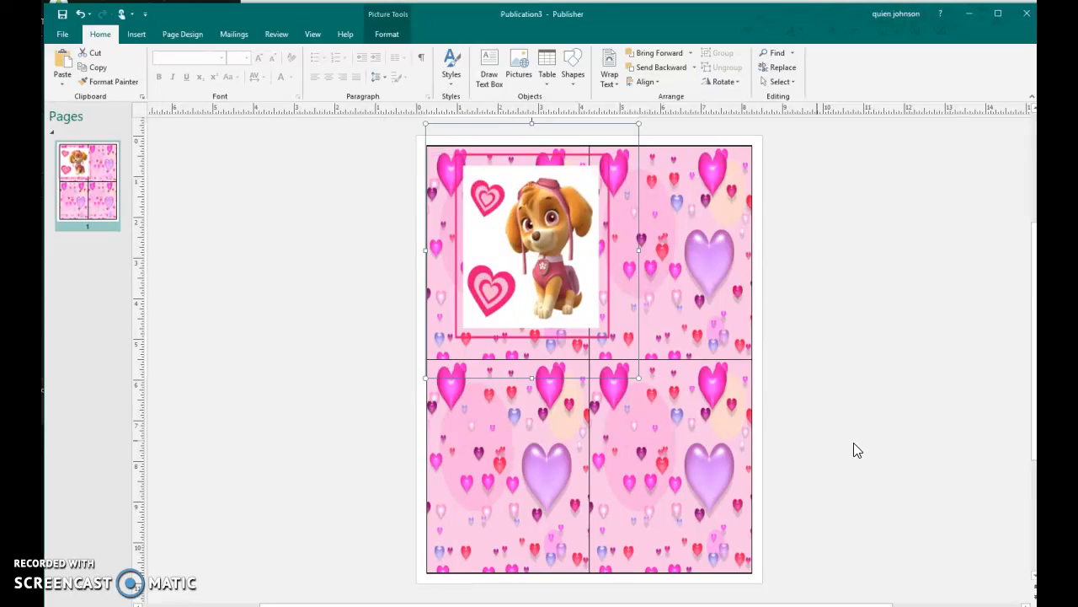
# Step: Crop the puppy picture on all four sides to its pink frame, about 4.59" high by 3.84" wide
pyautogui.click(736, 81)
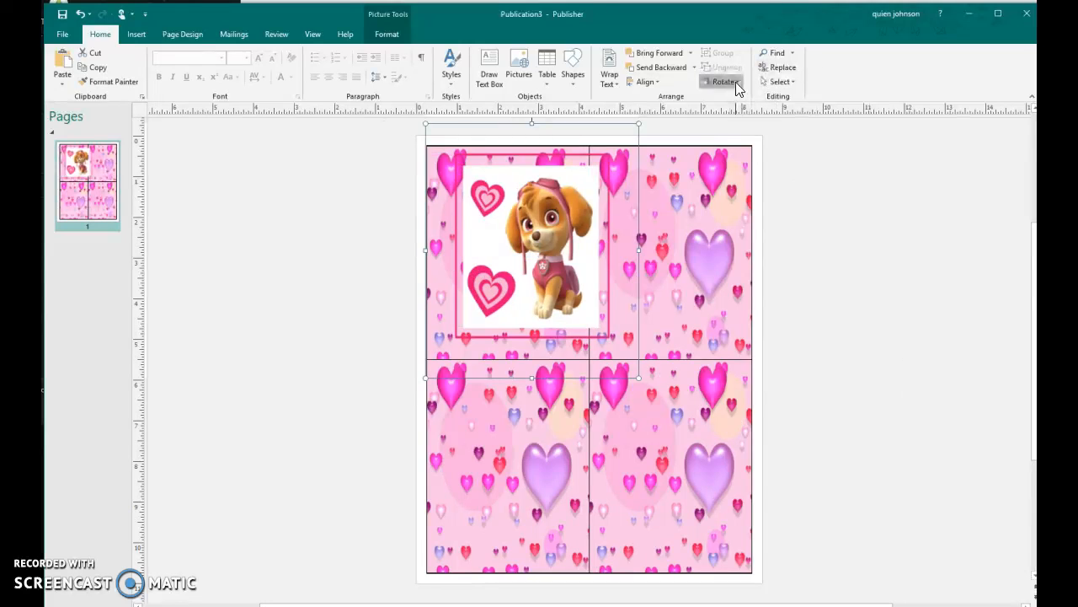
pyautogui.click(862, 177)
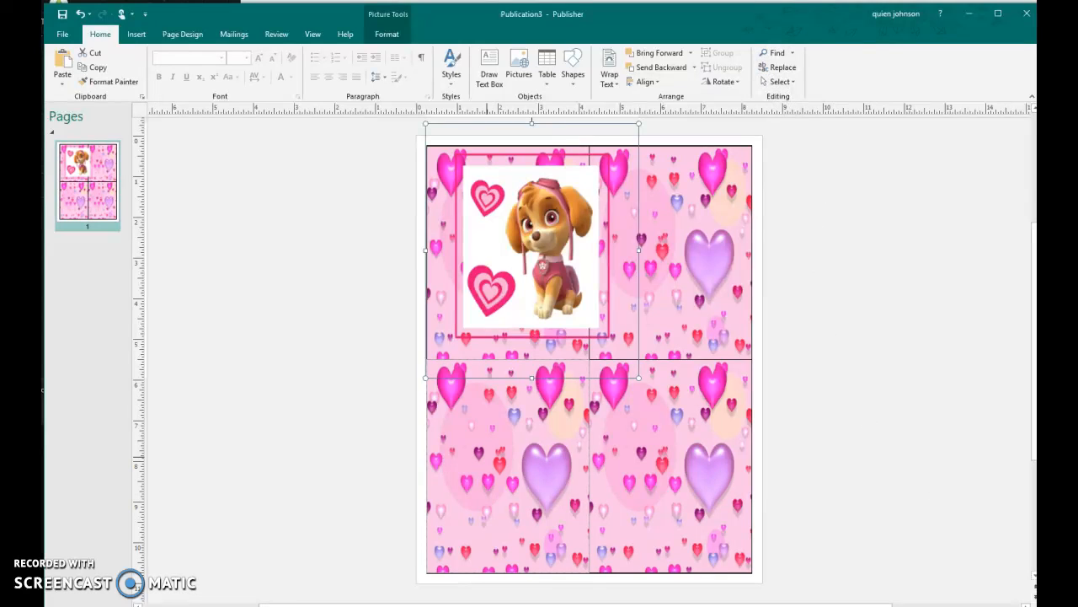
pyautogui.click(662, 80)
pyautogui.click(310, 179)
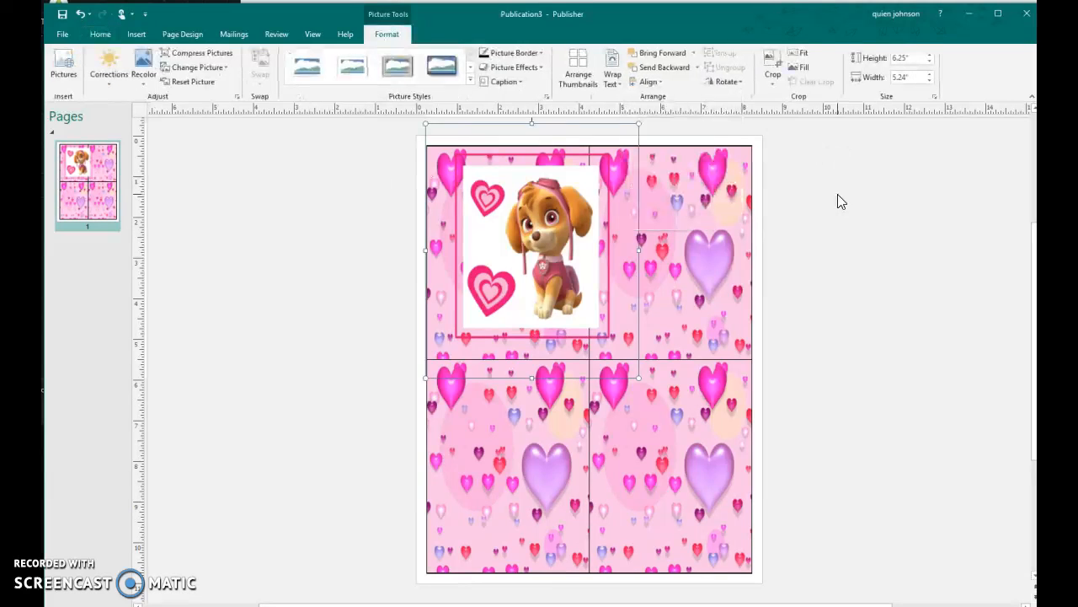
pyautogui.click(772, 73)
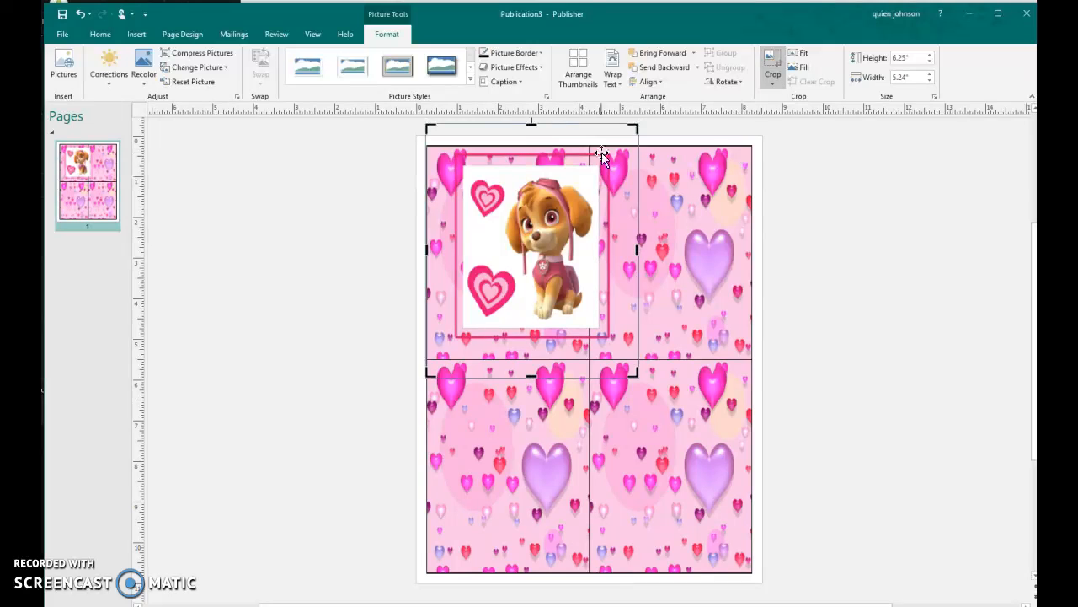
pyautogui.moveTo(531, 123); pyautogui.dragTo(533, 153)
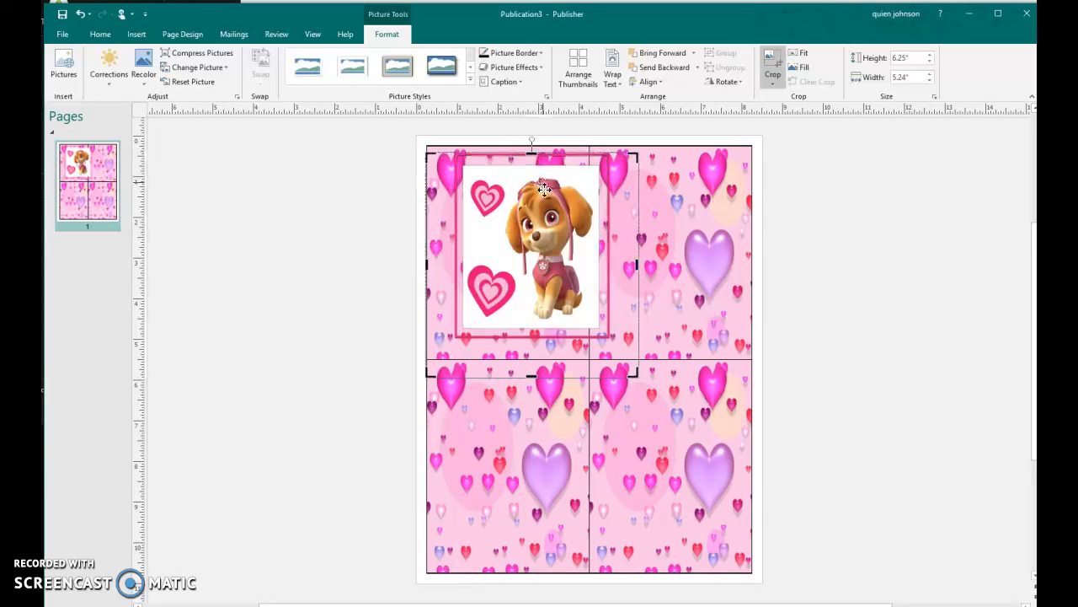
pyautogui.moveTo(531, 377); pyautogui.dragTo(530, 338)
pyautogui.moveTo(638, 244); pyautogui.dragTo(609, 245)
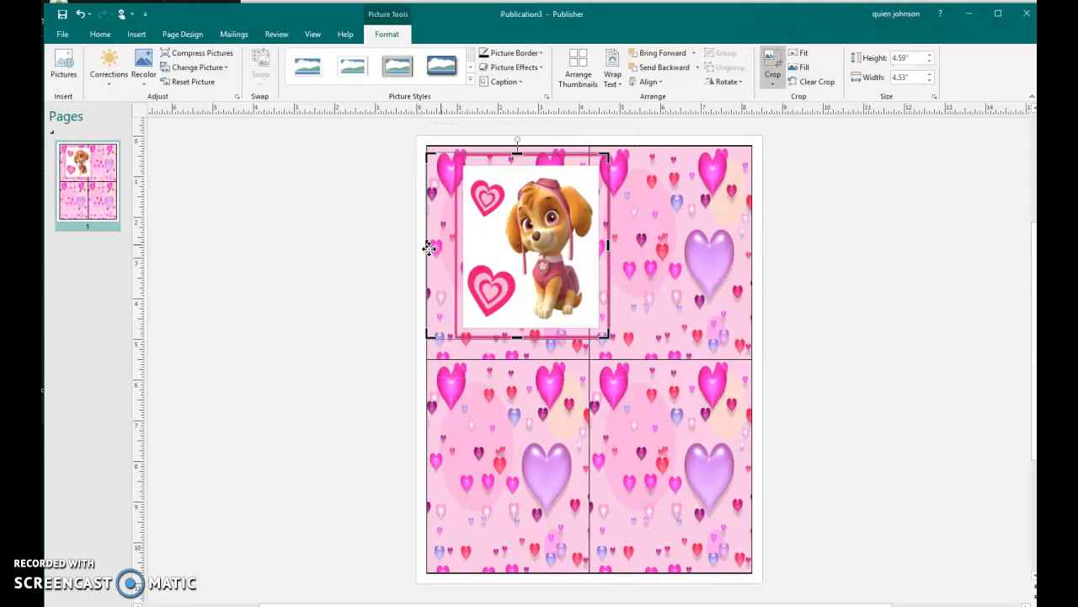
pyautogui.moveTo(428, 245); pyautogui.dragTo(455, 246)
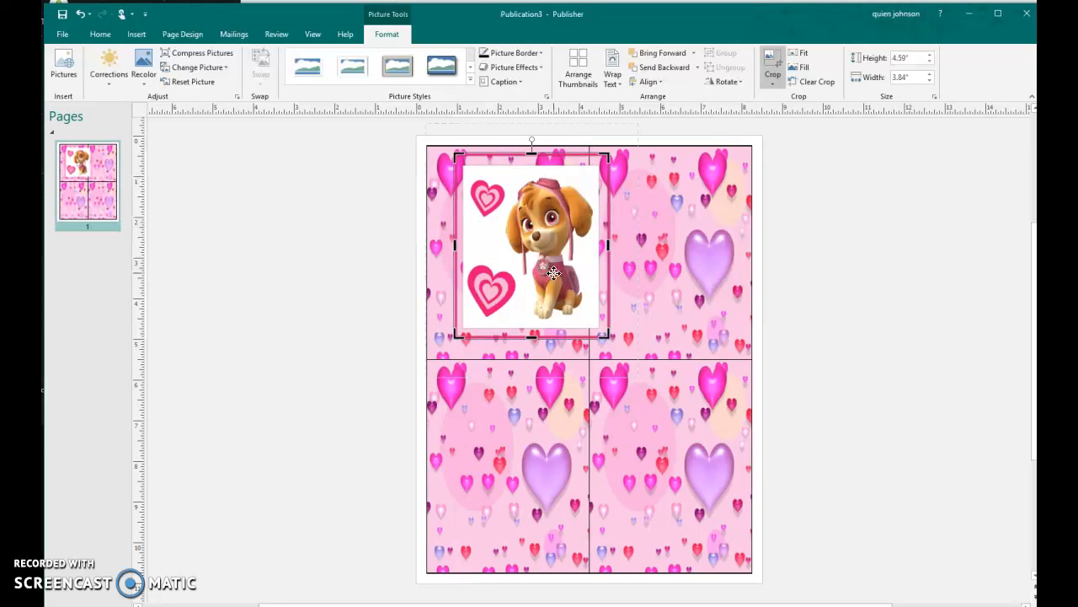
pyautogui.click(814, 261)
# Step: Fit the framed puppy picture inside the upper-left design, sizing it to about 4.82" high by 3.76" wide
pyautogui.moveTo(562, 234); pyautogui.dragTo(534, 236)
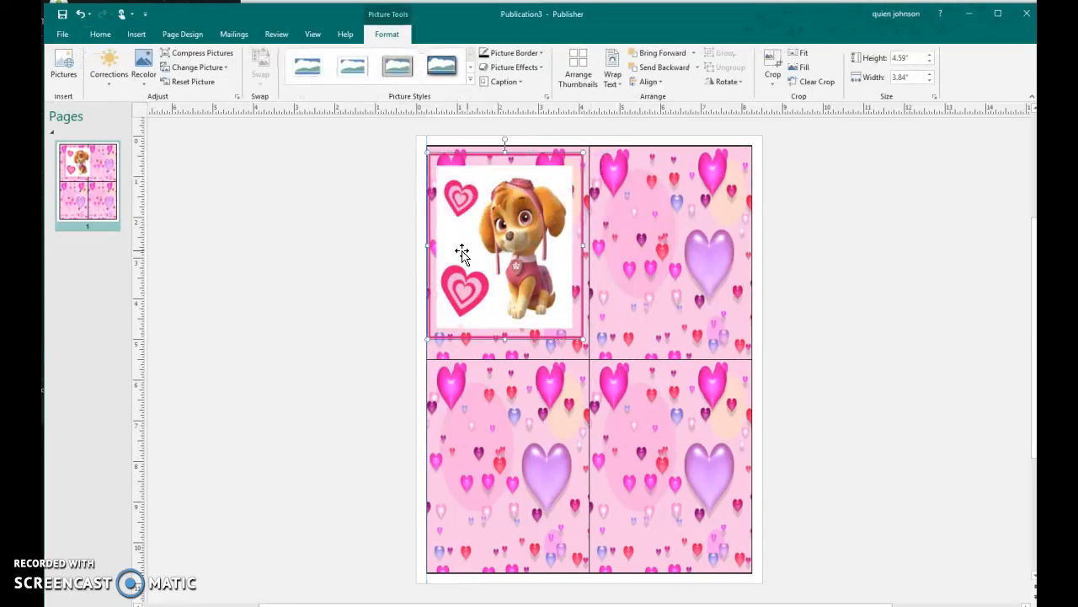
pyautogui.moveTo(427, 245); pyautogui.dragTo(444, 248)
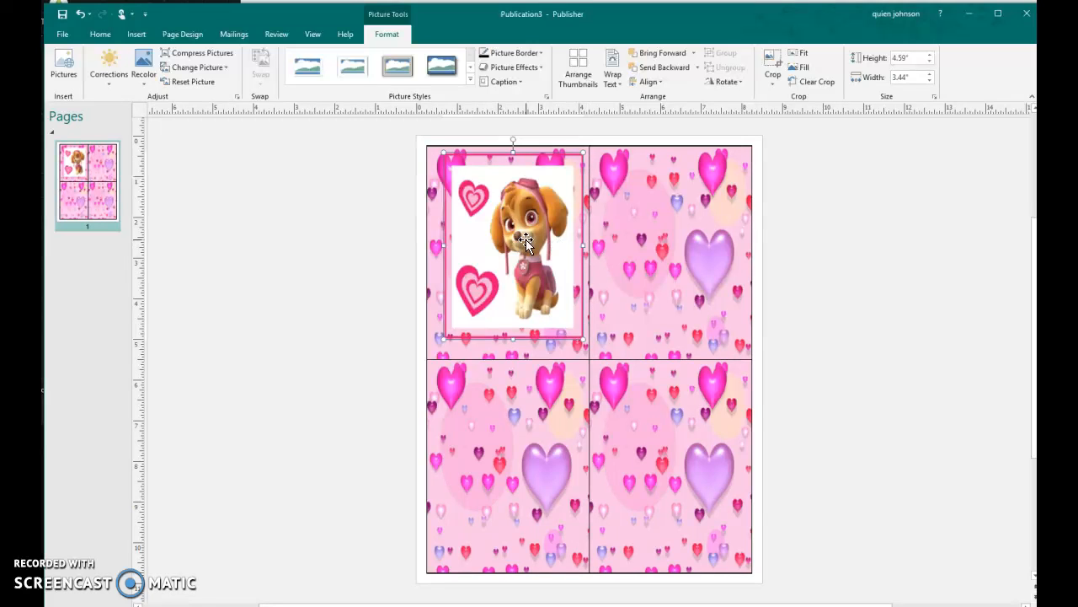
pyautogui.moveTo(499, 197); pyautogui.dragTo(495, 195)
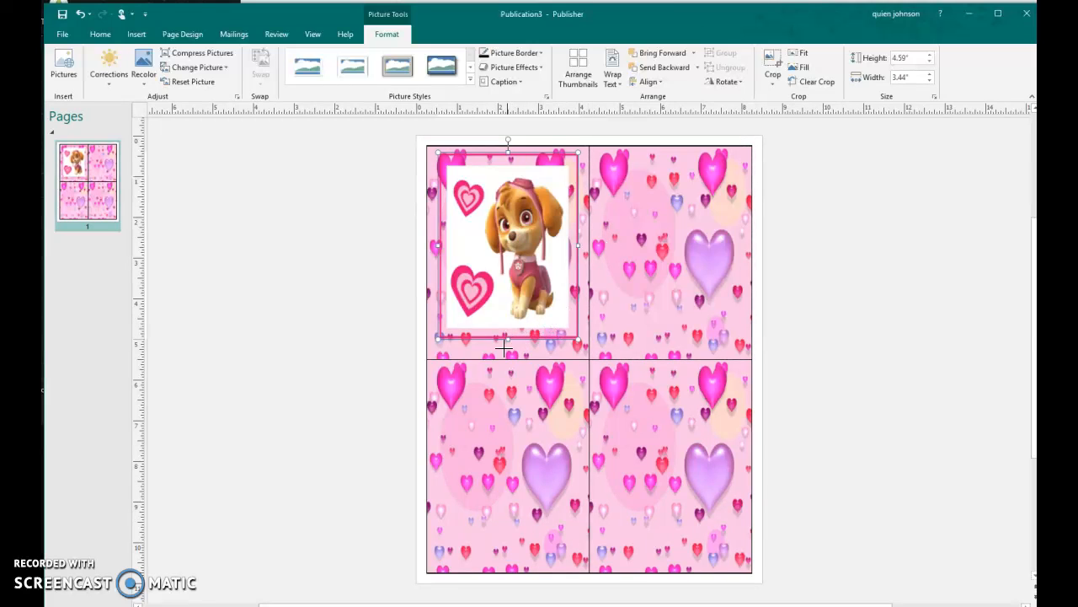
pyautogui.moveTo(504, 346); pyautogui.dragTo(504, 350)
pyautogui.moveTo(438, 250); pyautogui.dragTo(431, 251)
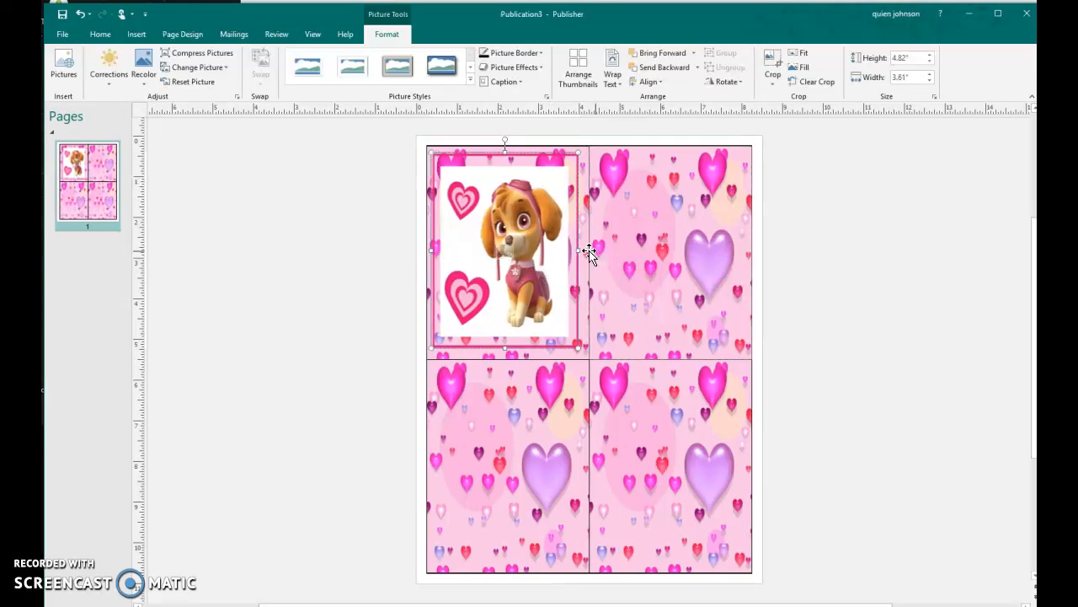
pyautogui.moveTo(578, 250); pyautogui.dragTo(587, 250)
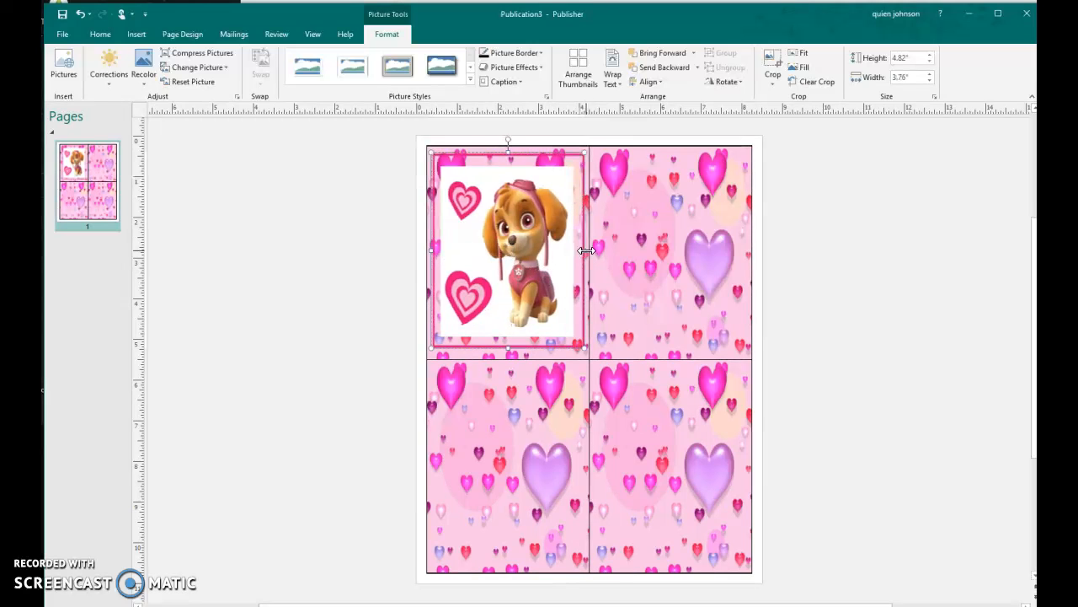
pyautogui.click(895, 224)
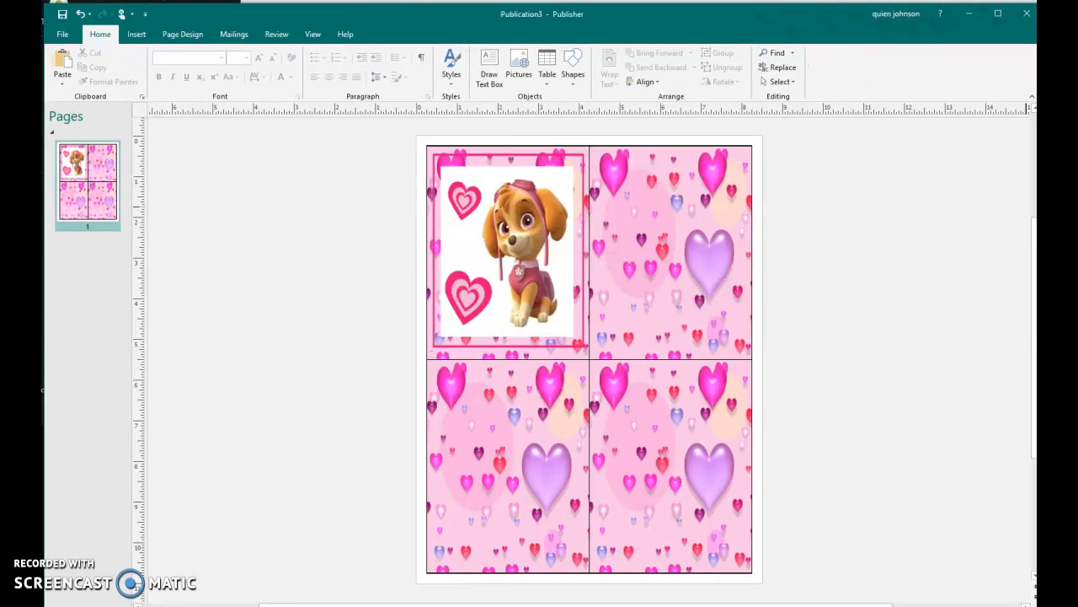
# Step: Switch to the browser and open a new blank tab
pyautogui.hotkey('alt', 'Tab')
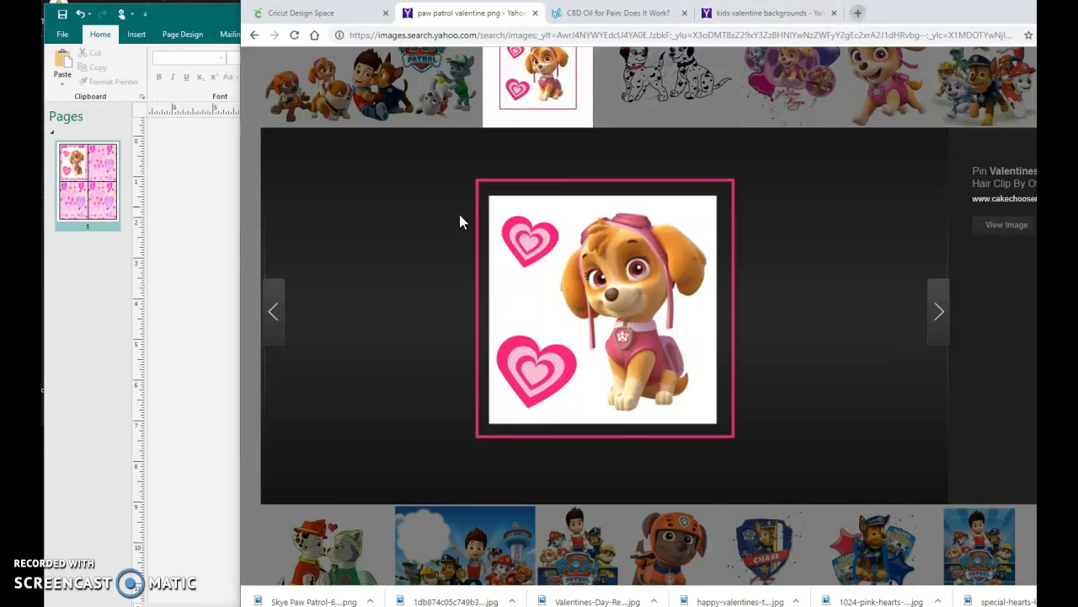
pyautogui.hotkey('ctrl', 't')
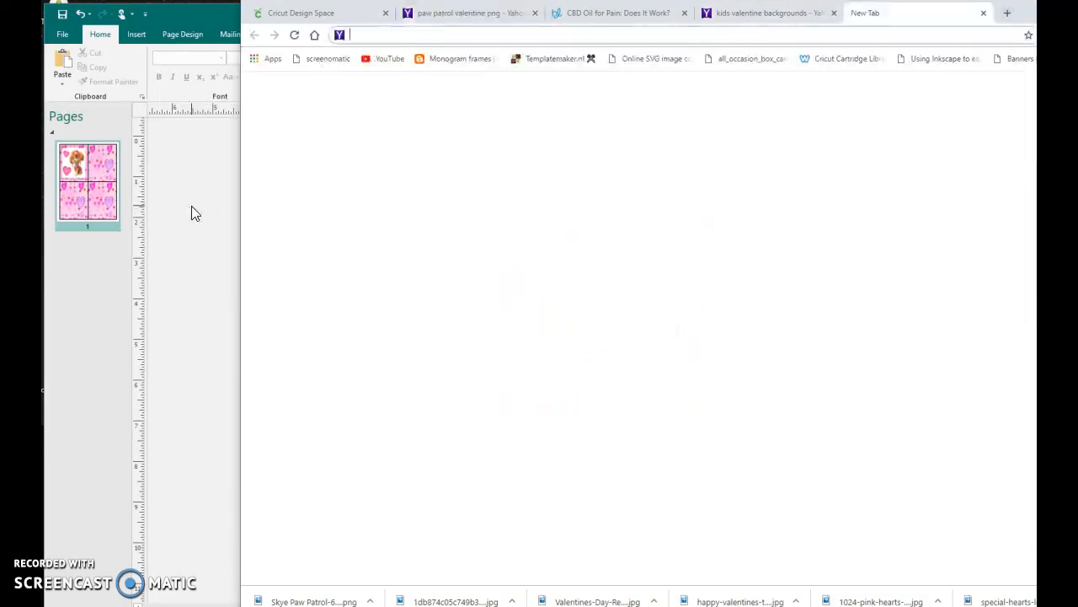
pyautogui.click(191, 215)
pyautogui.moveTo(528, 233)
pyautogui.mouseDown()
pyautogui.moveTo(604, 229)
pyautogui.moveTo(533, 232)
pyautogui.mouseUp()
pyautogui.click(80, 14)
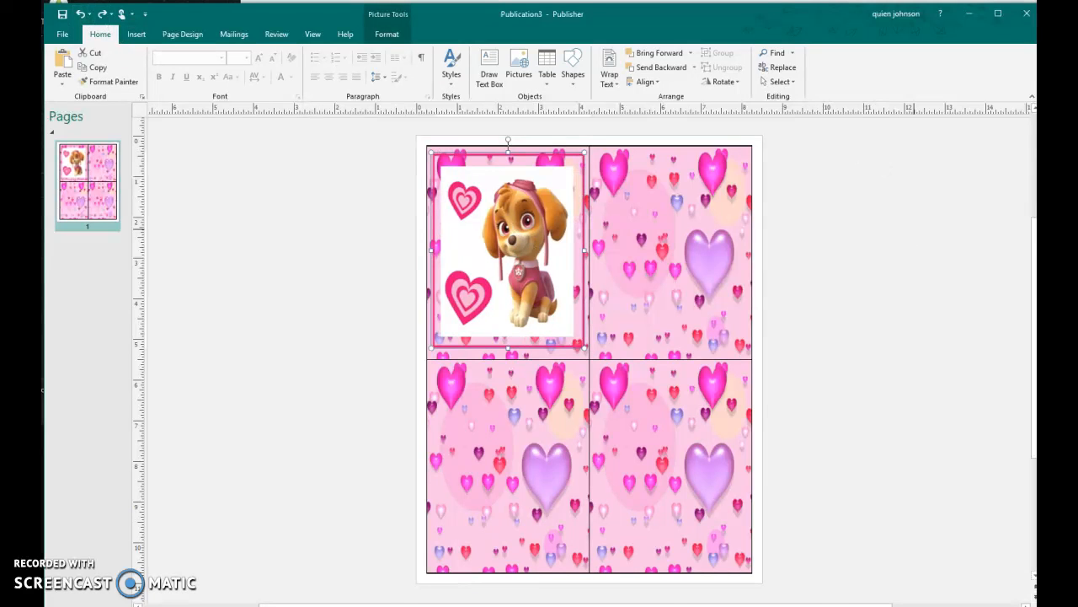
# Step: Search for "paw patrol coloring pages" in the browser's new tab and show the image results
pyautogui.hotkey('alt', 'Tab')
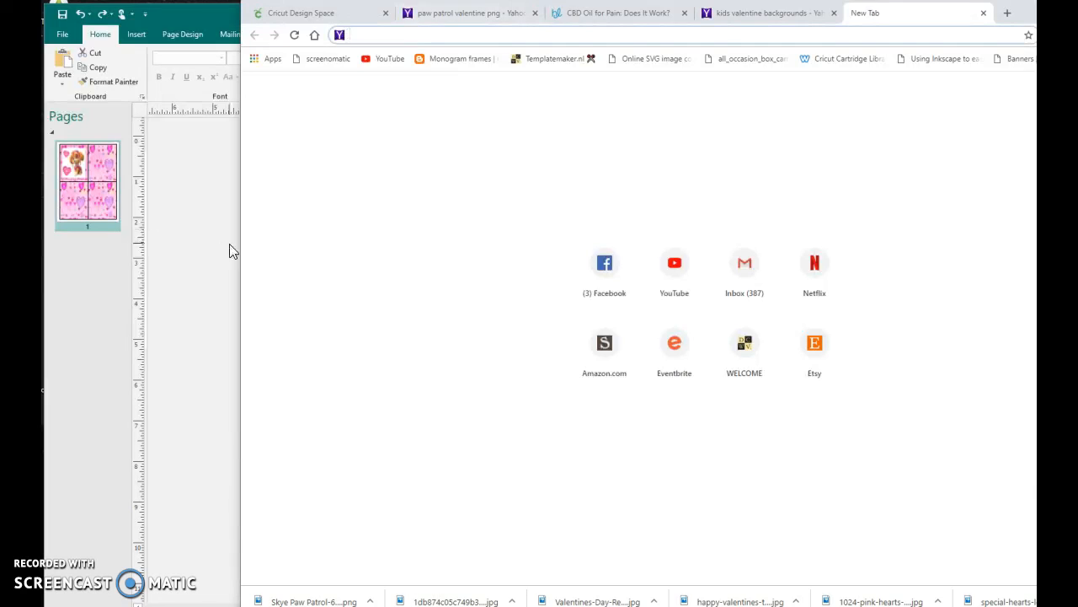
pyautogui.click(398, 36)
pyautogui.write('pa')
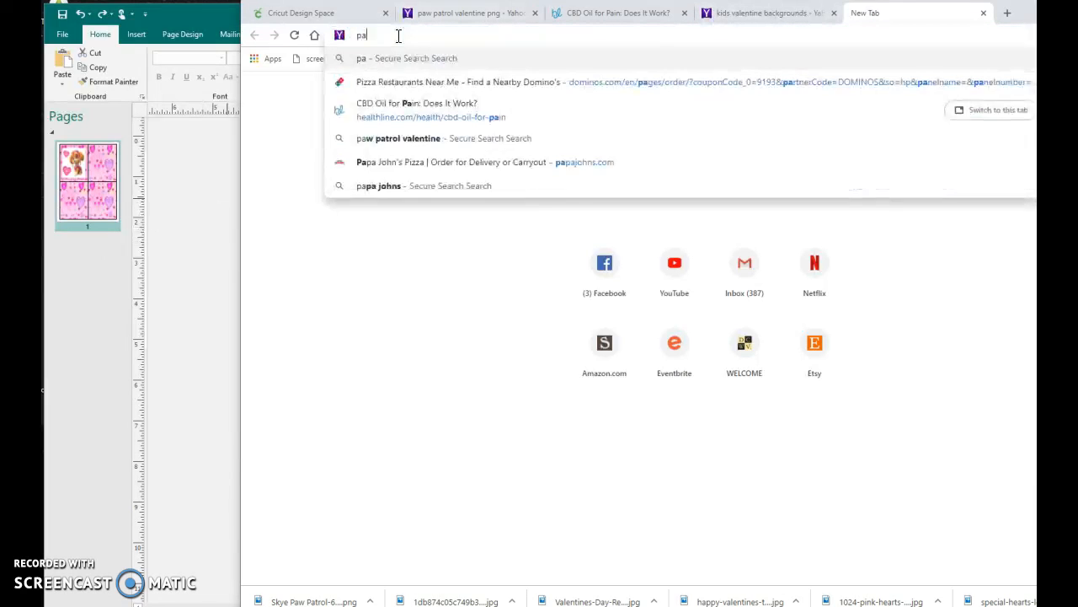
pyautogui.write('w patro')
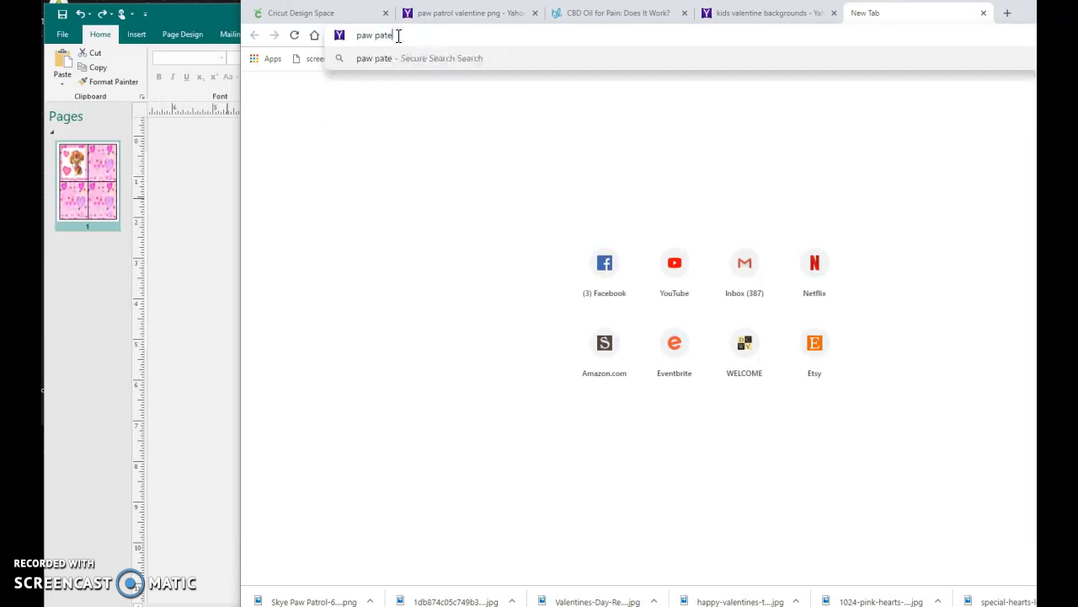
pyautogui.press('BackSpace')
pyautogui.press('BackSpace')
pyautogui.write('roo')
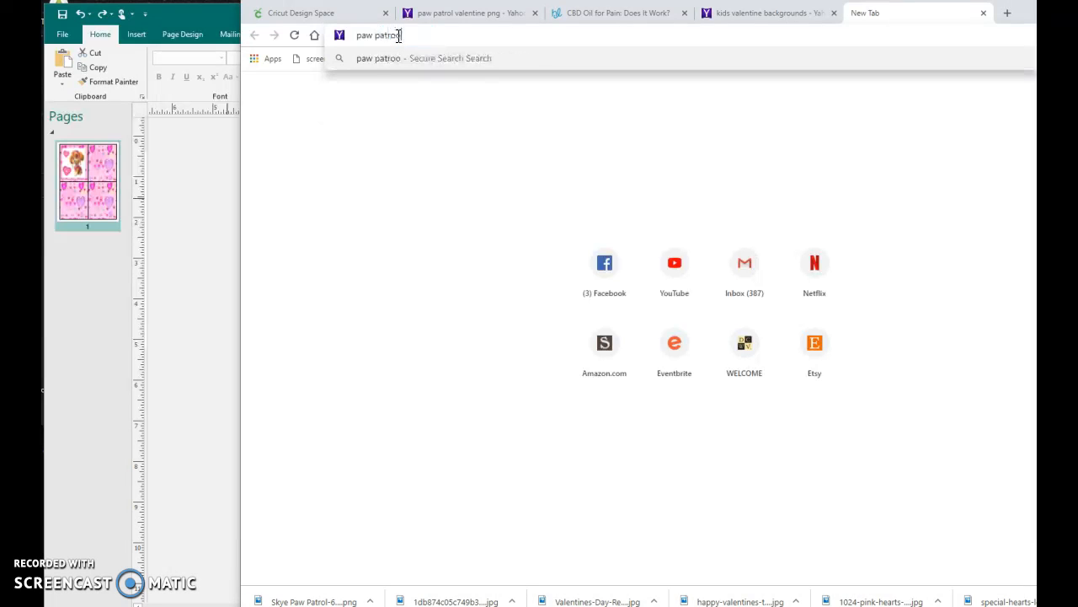
pyautogui.press('BackSpace')
pyautogui.press('BackSpace')
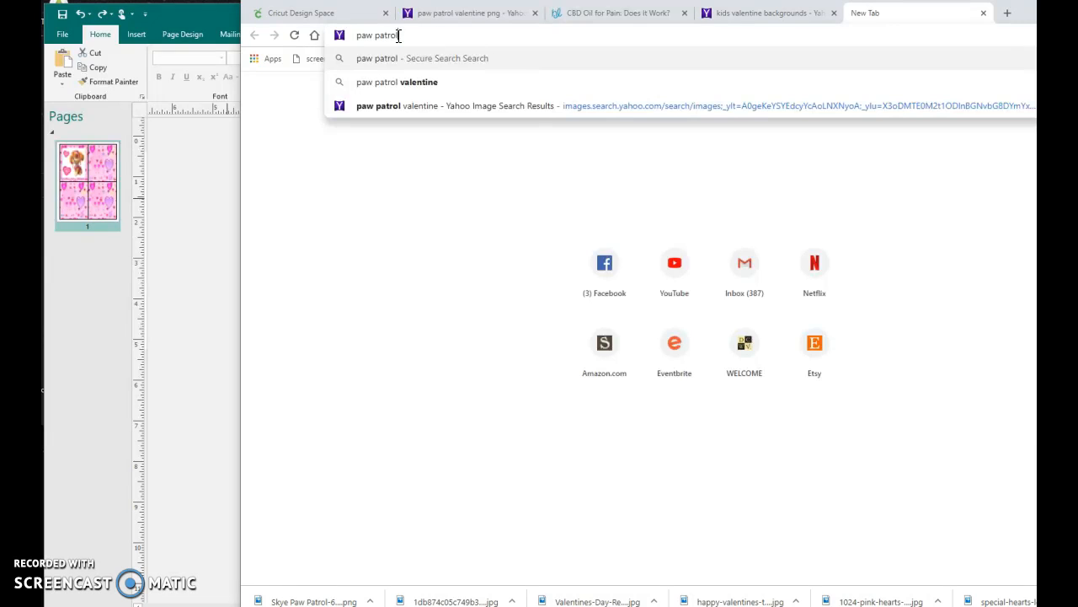
pyautogui.press('BackSpace')
pyautogui.write('rol car')
pyautogui.write('dtoon')
pyautogui.press('BackSpace')
pyautogui.press('BackSpace')
pyautogui.press('BackSpace')
pyautogui.press('BackSpace')
pyautogui.press('BackSpace')
pyautogui.write('toon')
pyautogui.press('BackSpace')
pyautogui.press('BackSpace')
pyautogui.press('BackSpace')
pyautogui.press('BackSpace')
pyautogui.press('BackSpace')
pyautogui.press('BackSpace')
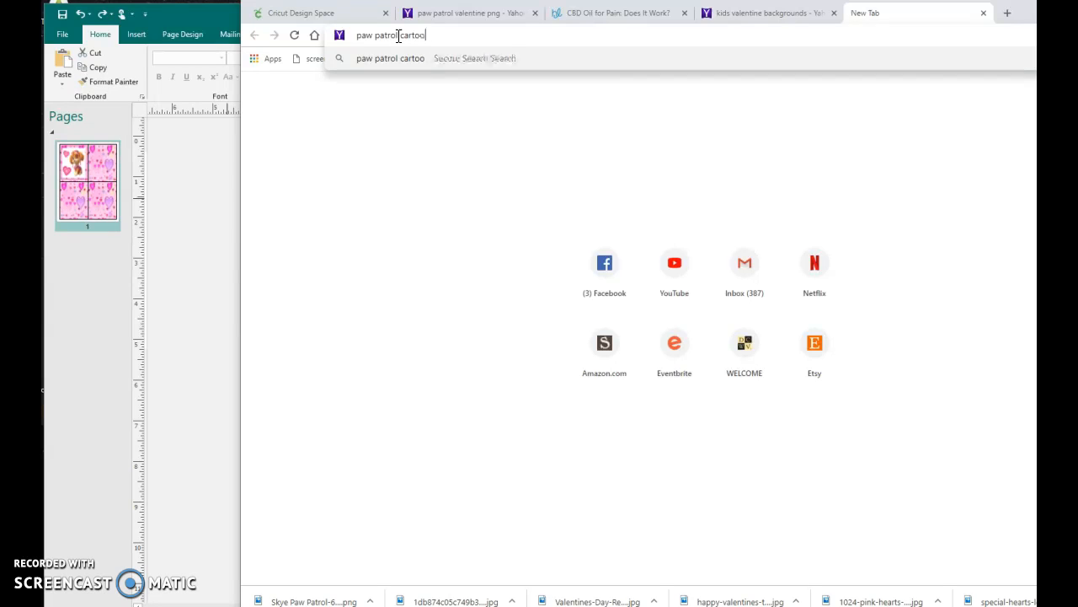
pyautogui.write('ol')
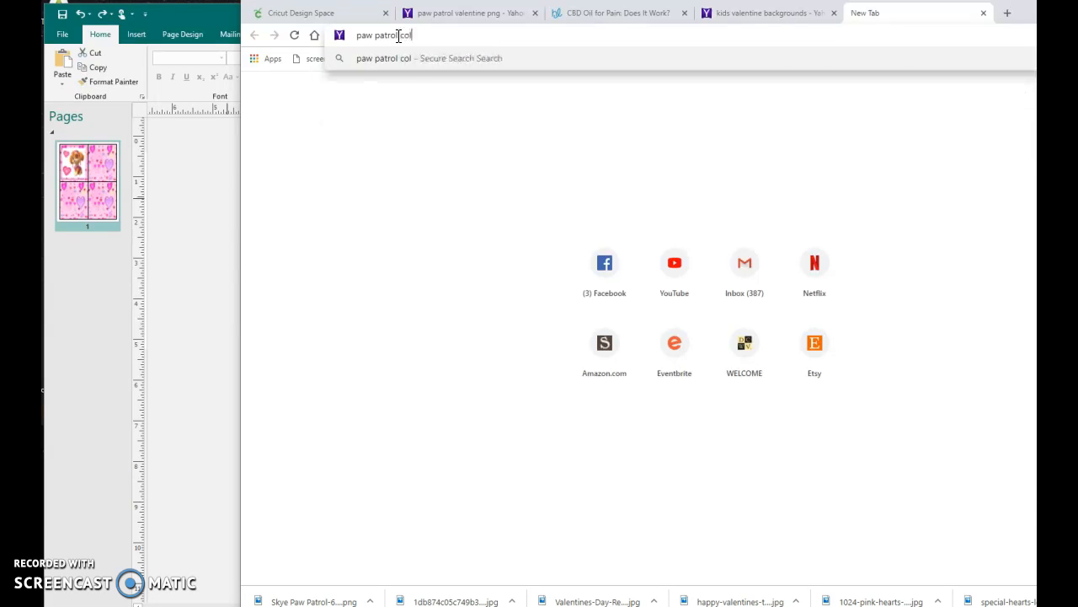
pyautogui.write('oring pags')
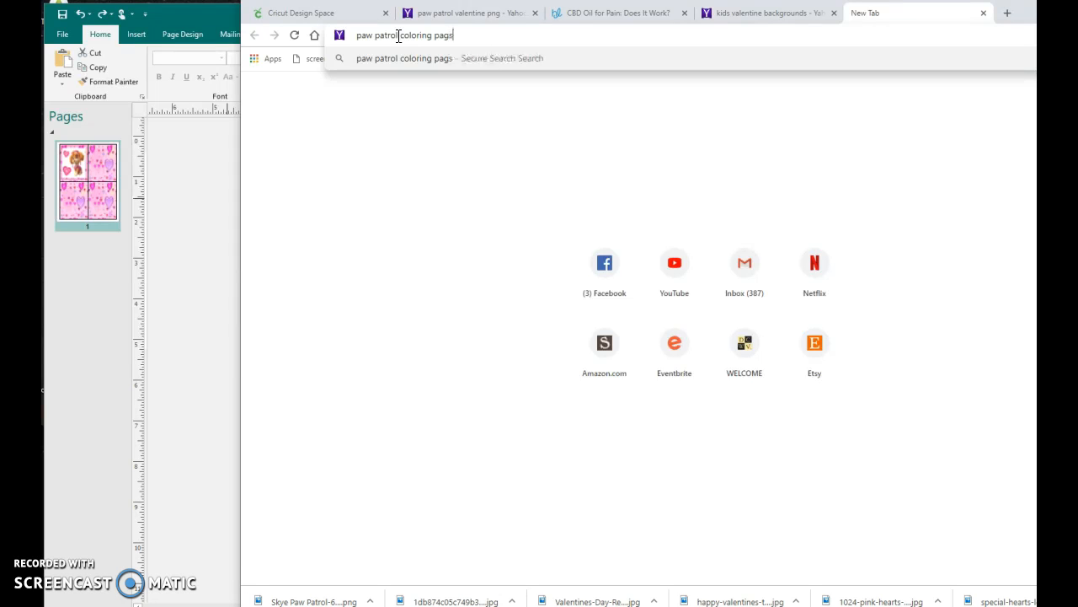
pyautogui.press('BackSpace')
pyautogui.write('es')
pyautogui.press('Return')
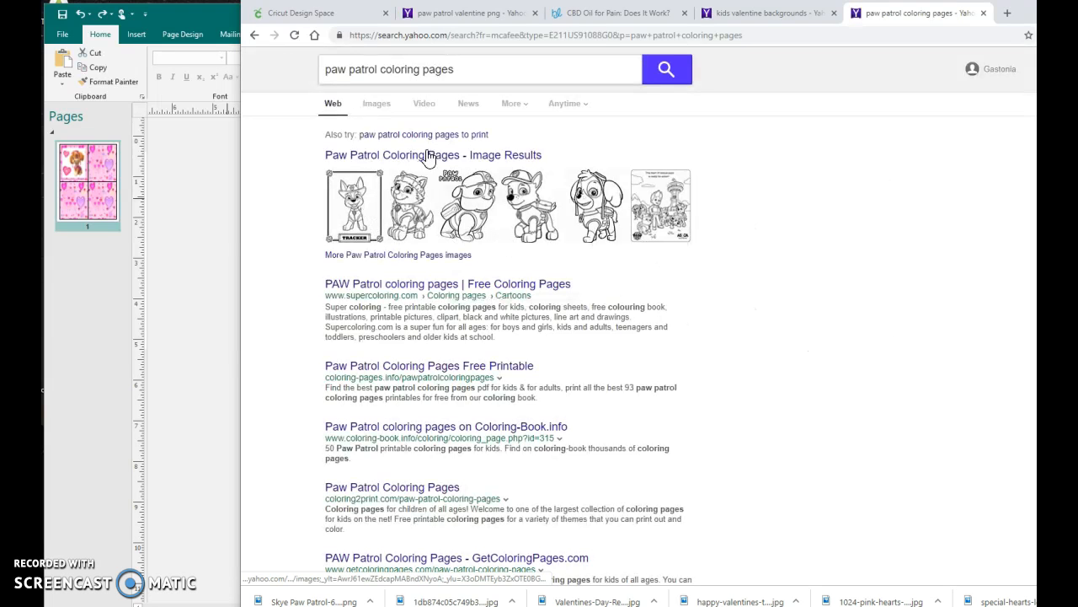
pyautogui.click(374, 103)
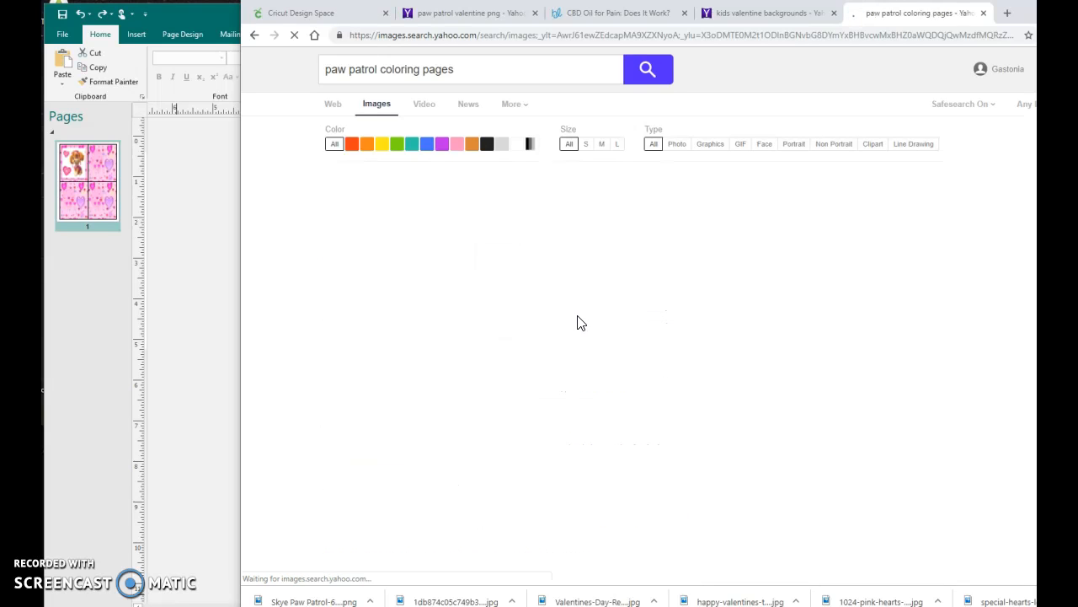
# Step: Switch to Publisher and draw a rectangle about 5.03" high by 3.76" wide inside the lower-left design
pyautogui.click(197, 205)
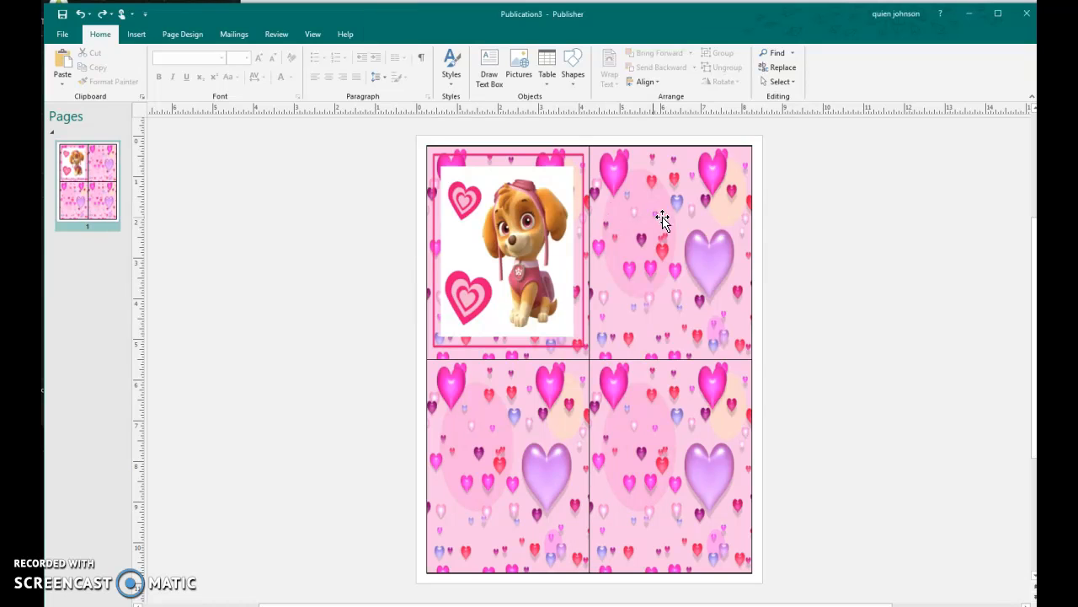
pyautogui.click(138, 34)
pyautogui.click(222, 68)
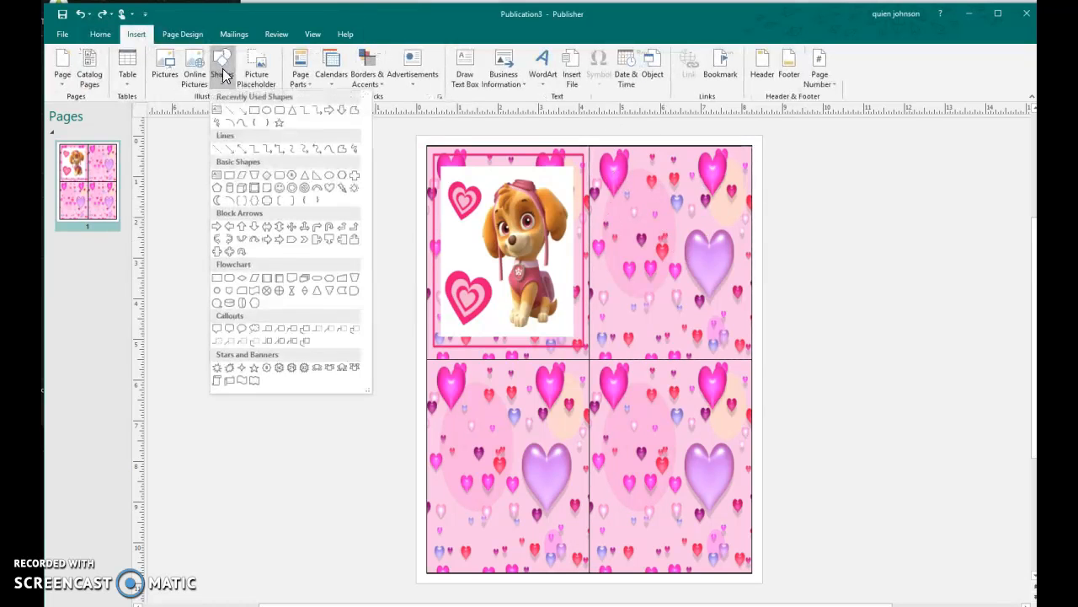
pyautogui.click(254, 111)
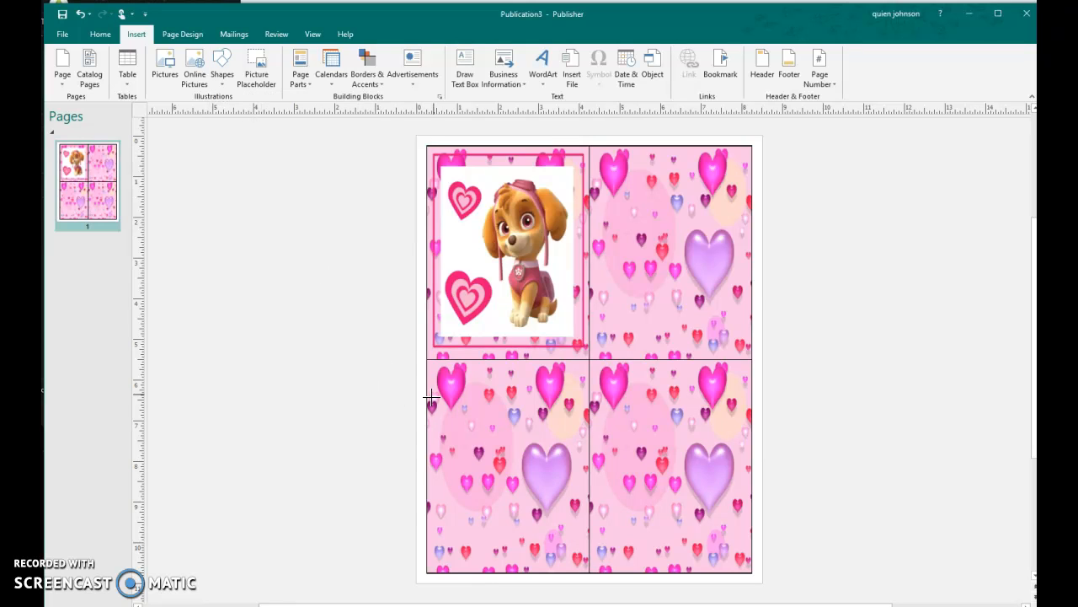
pyautogui.moveTo(240, 322)
pyautogui.mouseDown()
pyautogui.moveTo(289, 398)
pyautogui.moveTo(361, 397)
pyautogui.moveTo(322, 417)
pyautogui.moveTo(364, 525)
pyautogui.mouseUp()
pyautogui.moveTo(313, 449); pyautogui.dragTo(489, 489)
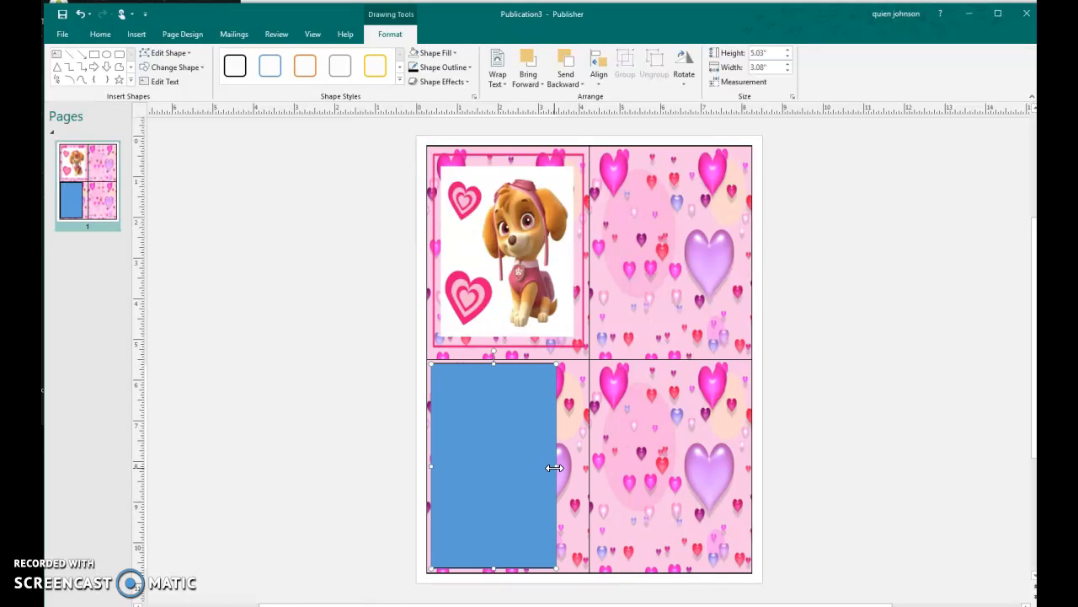
pyautogui.moveTo(575, 461); pyautogui.dragTo(585, 466)
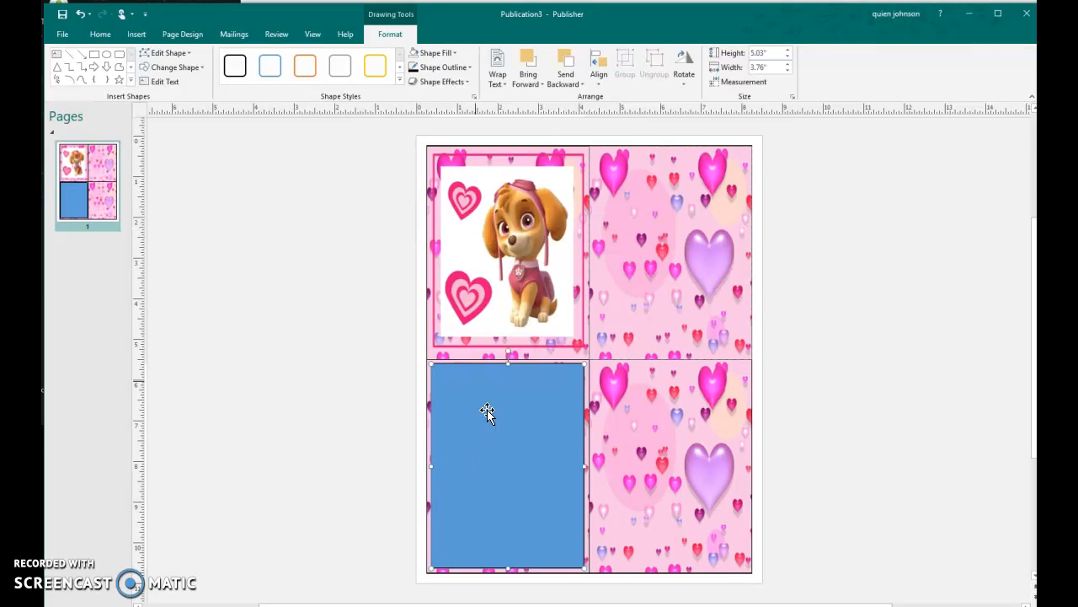
# Step: Fill the new rectangle in the lower-left design with white and deselect it
pyautogui.click(453, 55)
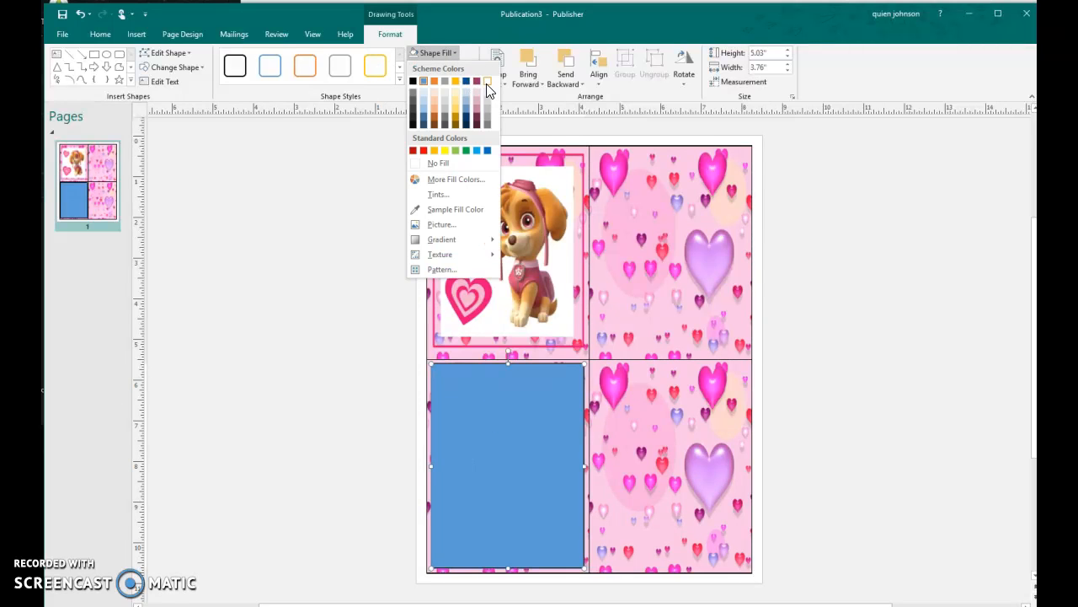
pyautogui.click(487, 85)
pyautogui.click(905, 270)
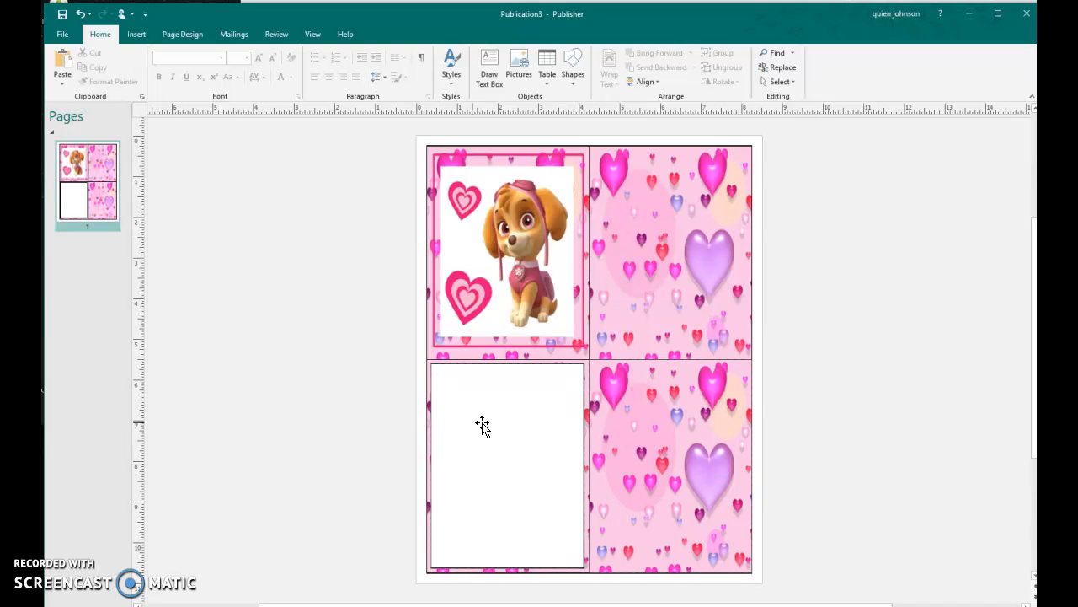
# Step: Switch to the browser and try to save the coloring page of the capped pup under the Paw Patrol title
pyautogui.hotkey('alt', 'Tab')
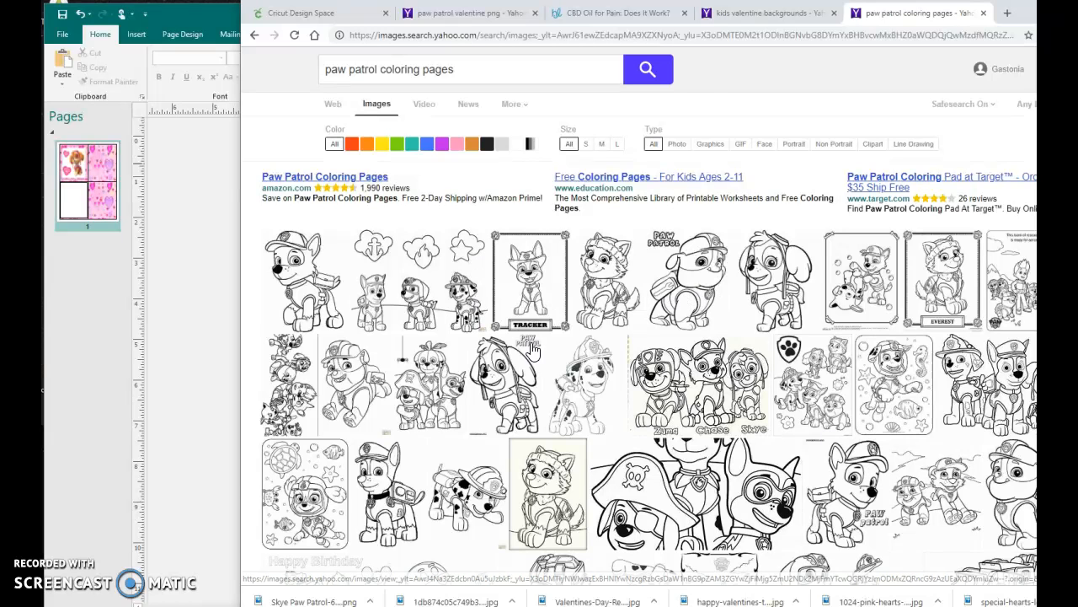
pyautogui.click(691, 295)
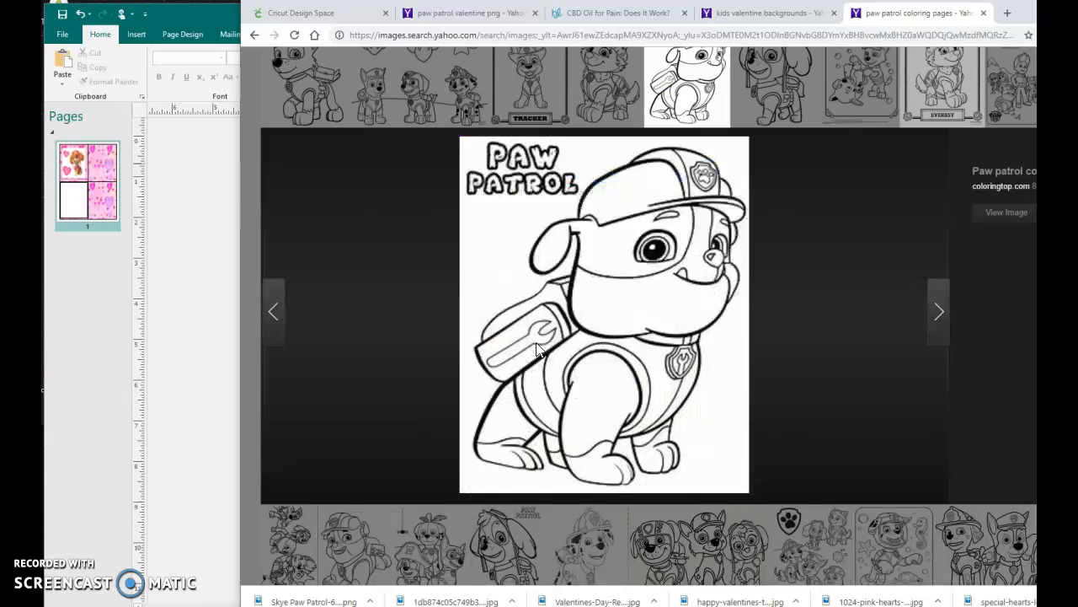
pyautogui.rightClick(596, 308)
pyautogui.click(647, 327)
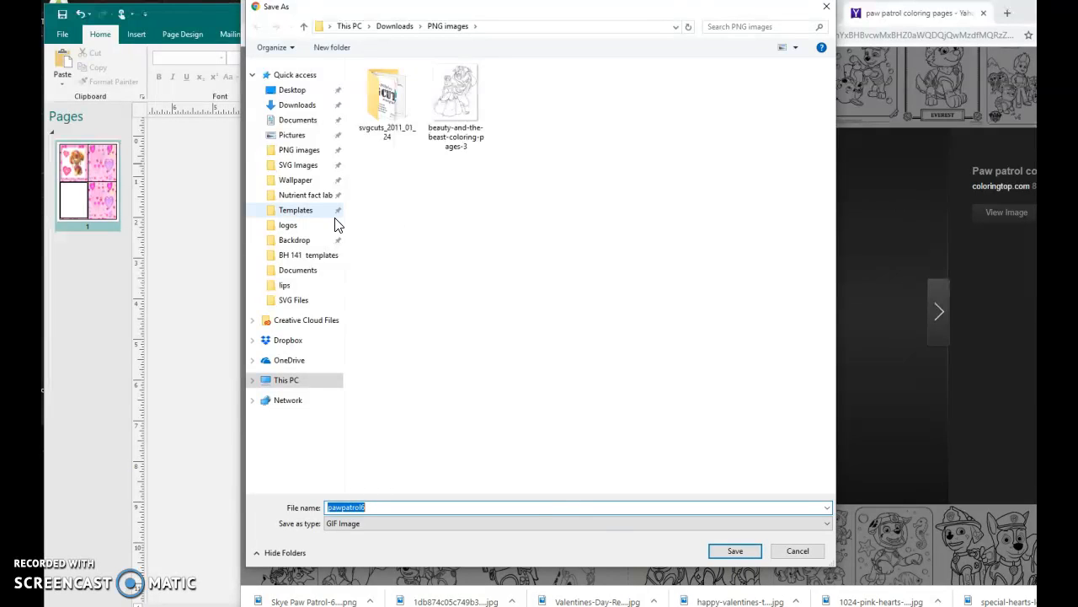
pyautogui.click(804, 556)
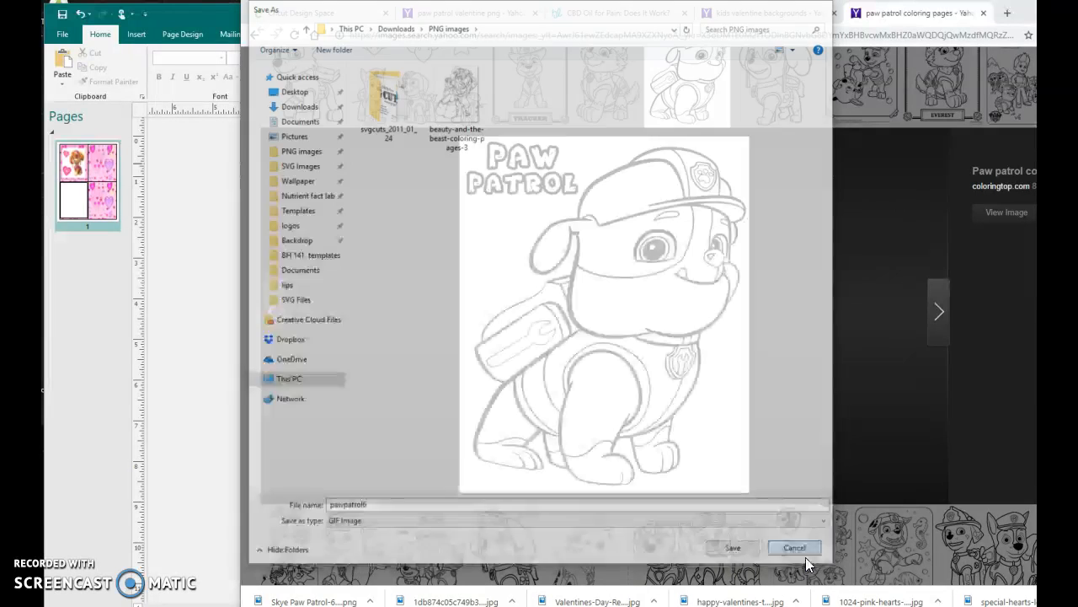
# Step: In the browser, change the image search to "paw patrol coloring pages png" and run it
pyautogui.scroll(3, 857, 239)
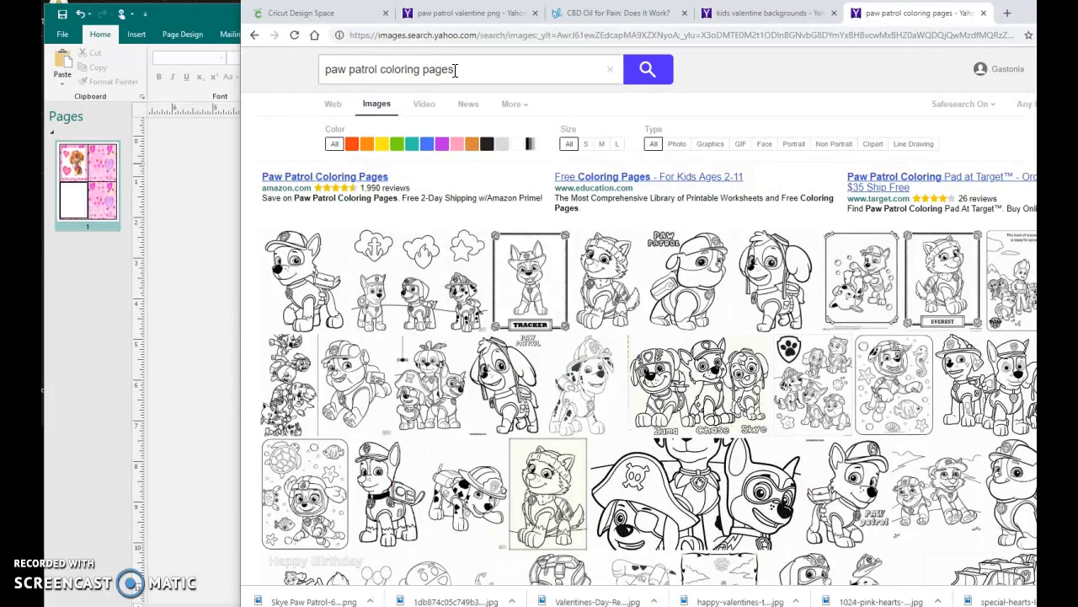
pyautogui.click(479, 75)
pyautogui.write('png')
pyautogui.press('Return')
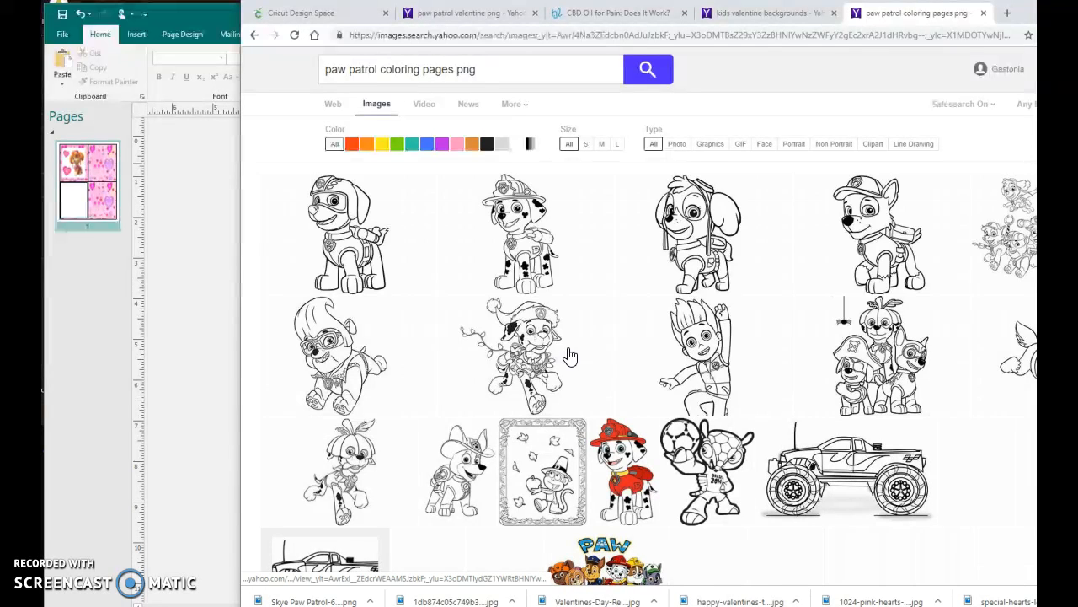
# Step: Open the preview of the Skye coloring page with the transparent background and copy its image
pyautogui.click(706, 251)
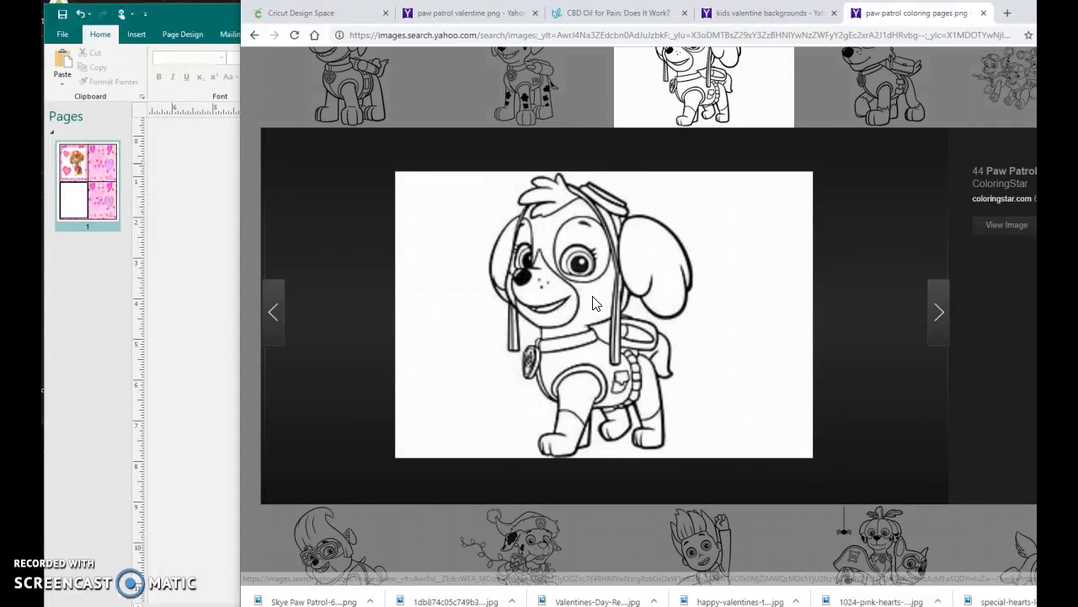
pyautogui.rightClick(587, 302)
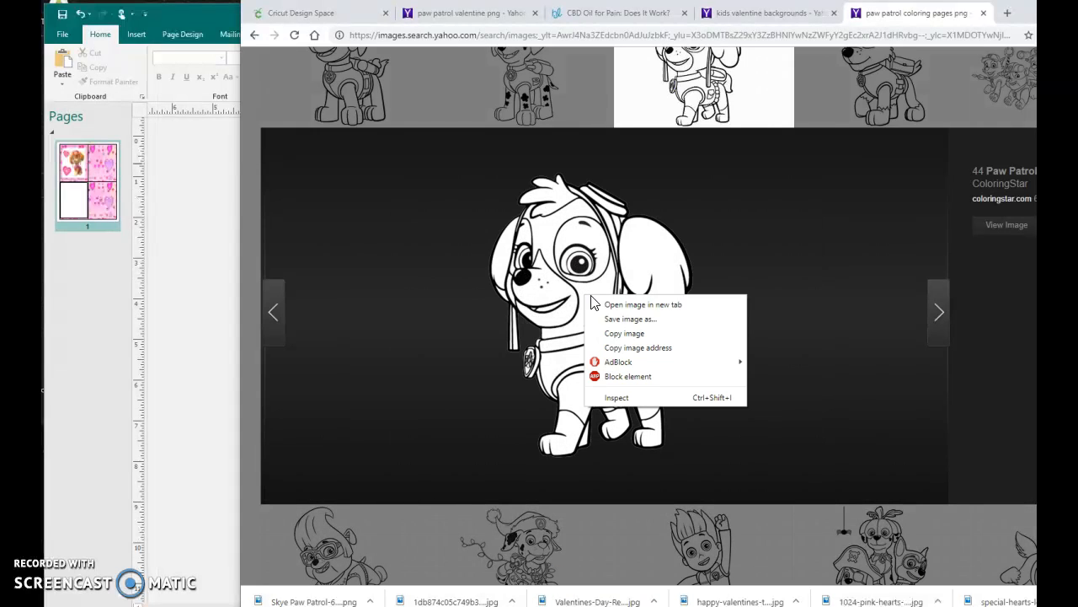
pyautogui.click(633, 318)
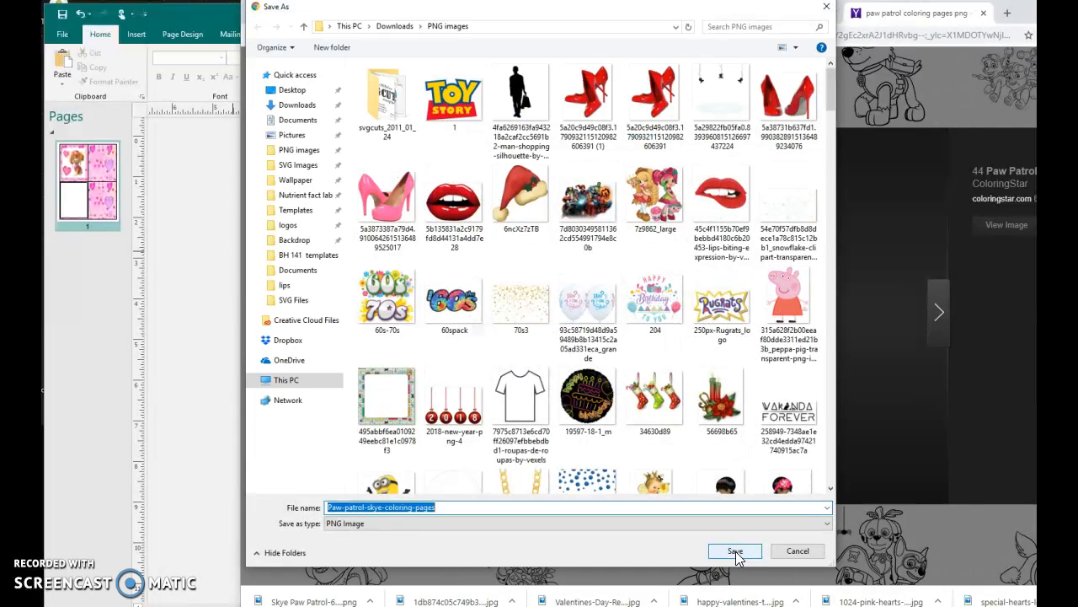
pyautogui.click(796, 552)
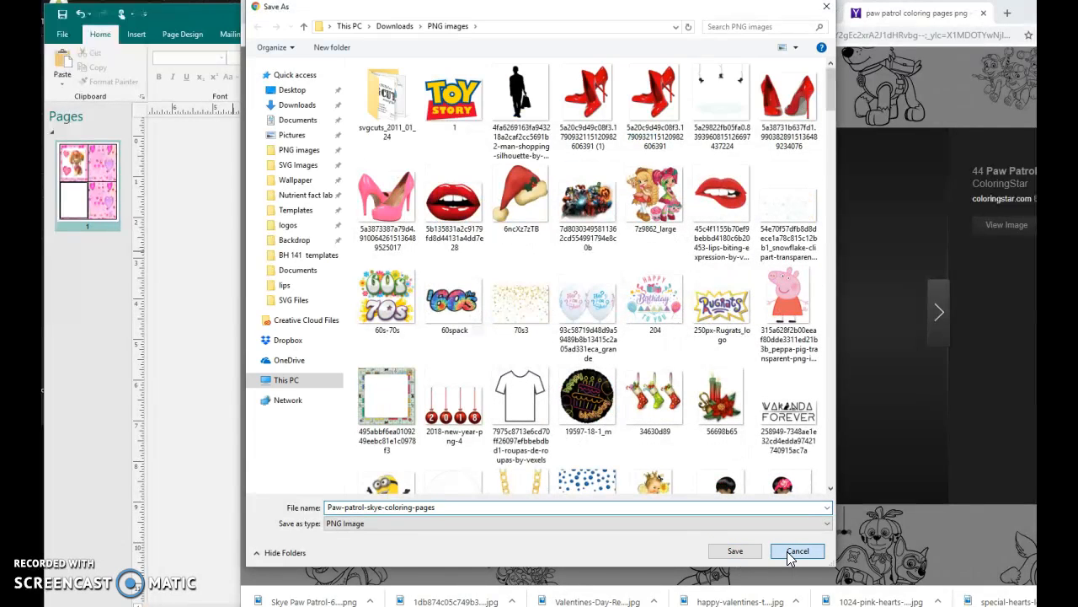
pyautogui.rightClick(580, 354)
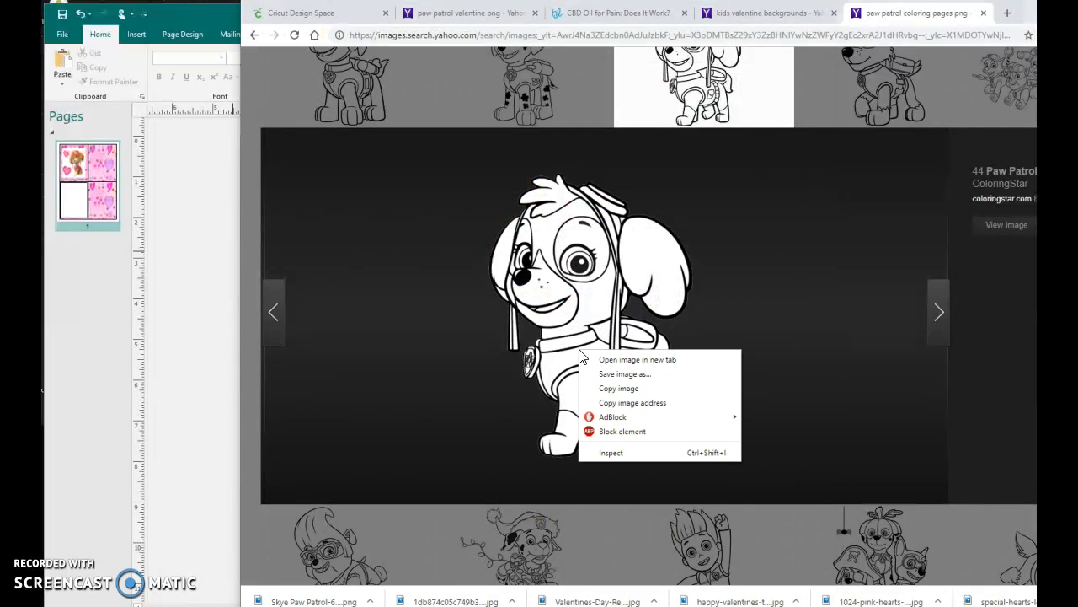
pyautogui.click(624, 388)
# Step: Paste the copied Skye drawing into Publisher, sized about 3.45" high by 5.03" wide, over the white panel of the lower-left design
pyautogui.click(189, 312)
pyautogui.rightClick(203, 313)
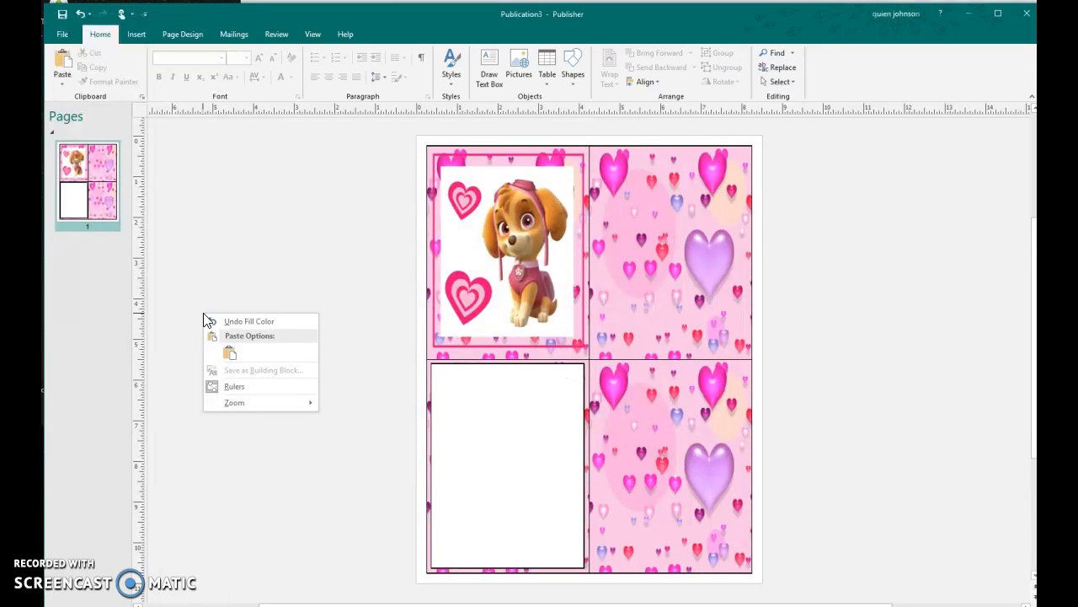
pyautogui.click(232, 350)
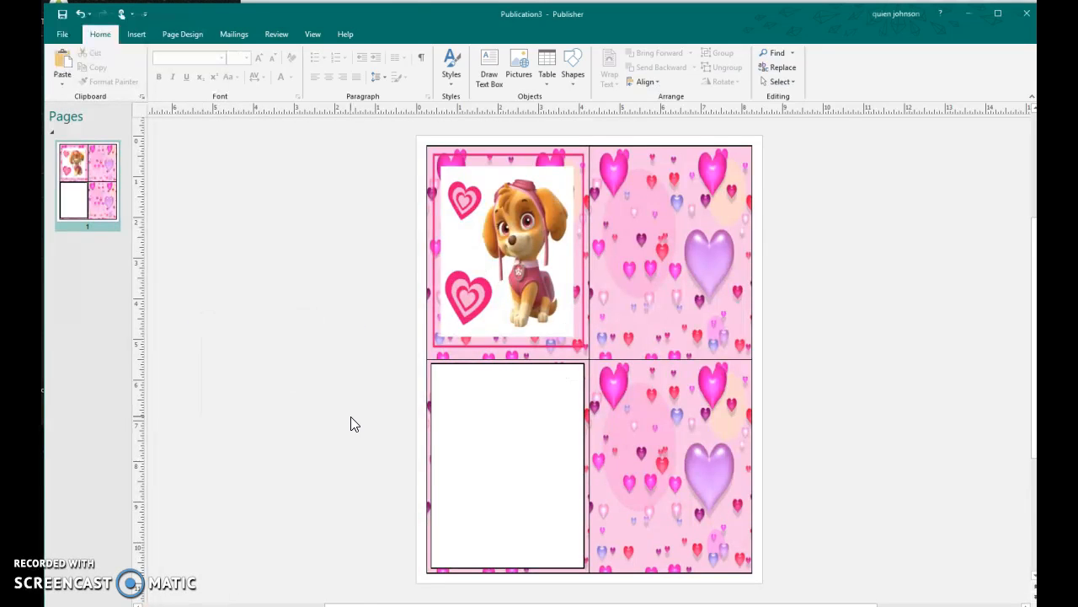
pyautogui.moveTo(487, 506); pyautogui.dragTo(408, 453)
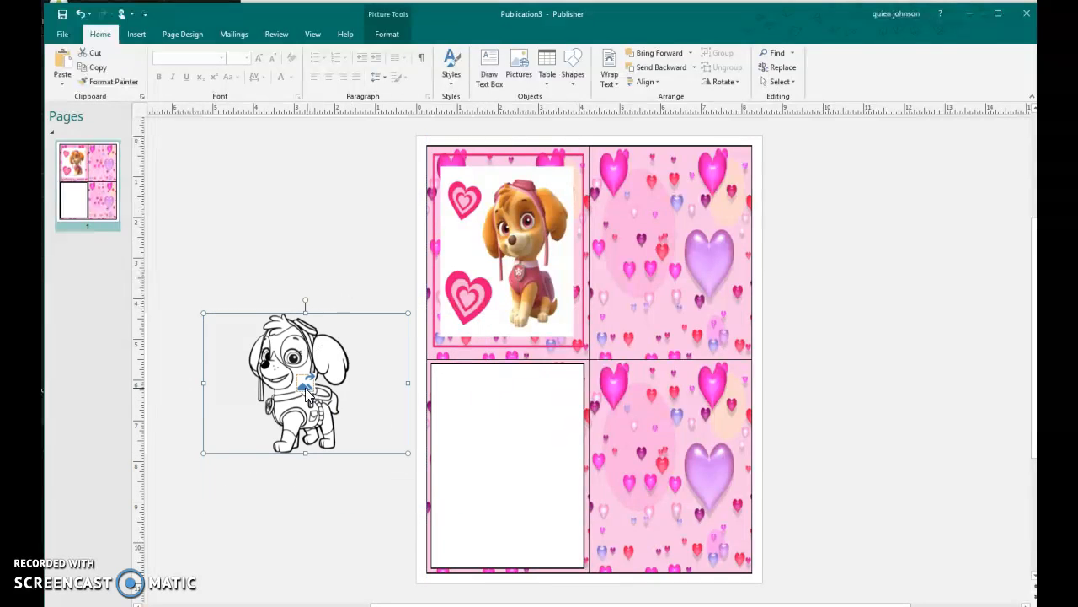
pyautogui.moveTo(325, 389); pyautogui.dragTo(508, 477)
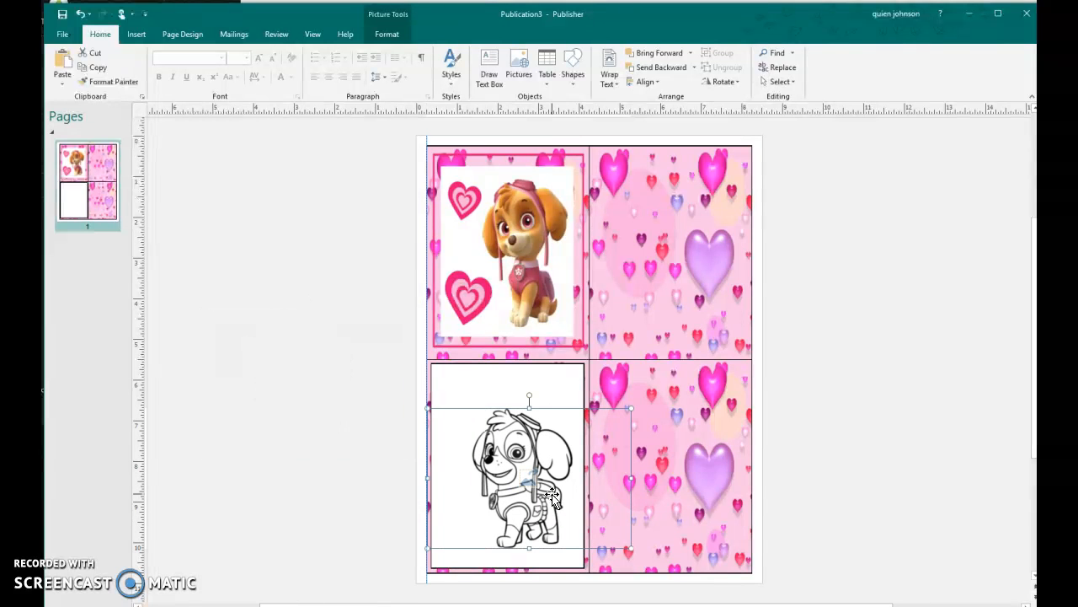
# Step: Switch to the browser and search images for "paw patrol valentine coloring pages png"
pyautogui.hotkey('alt', 'Tab')
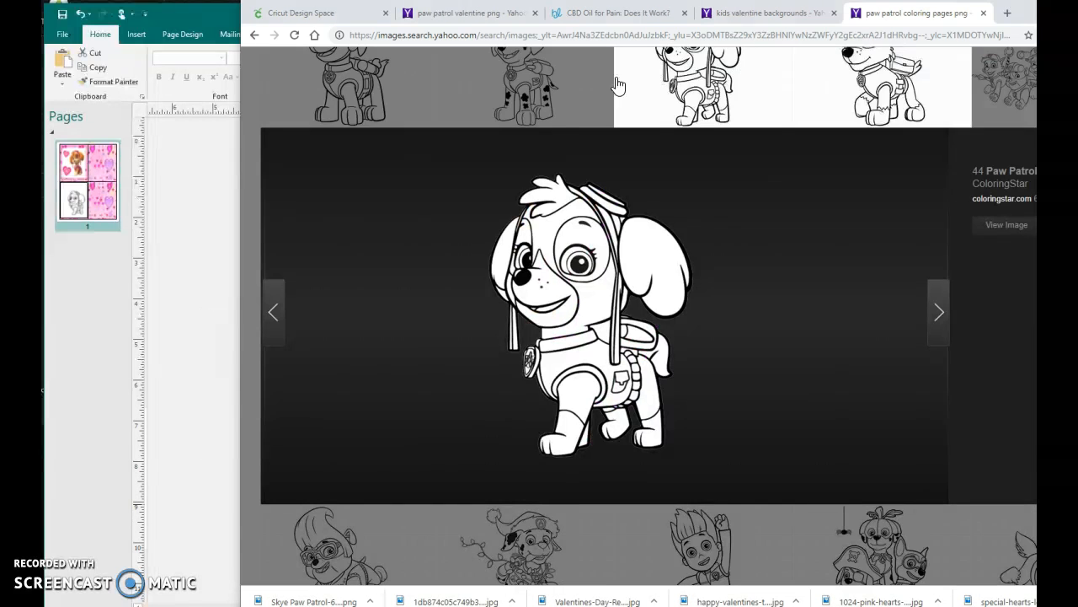
pyautogui.scroll(3, 566, 138)
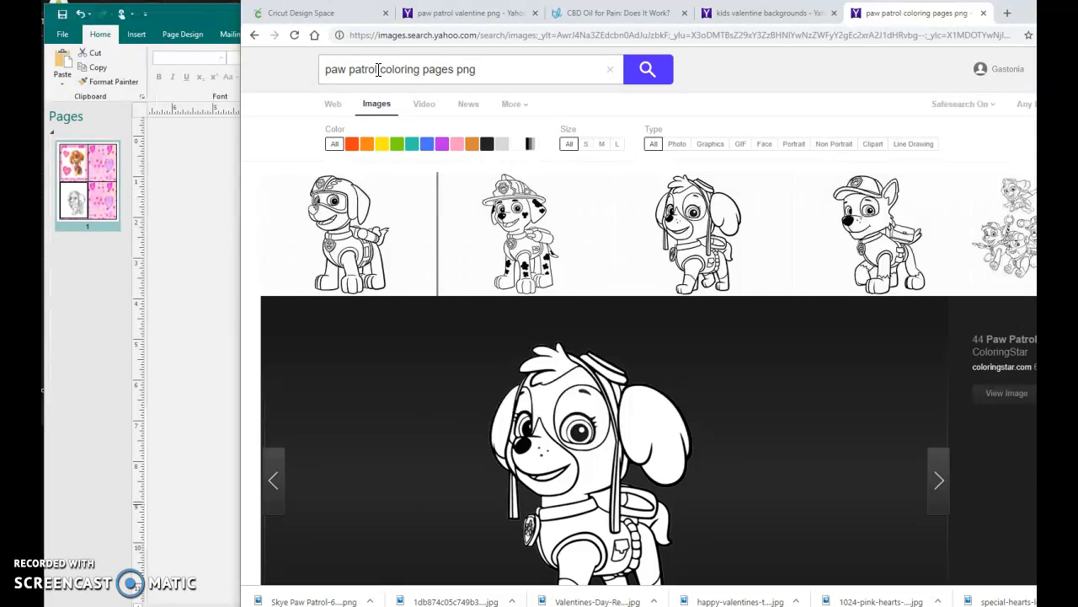
pyautogui.write('valn')
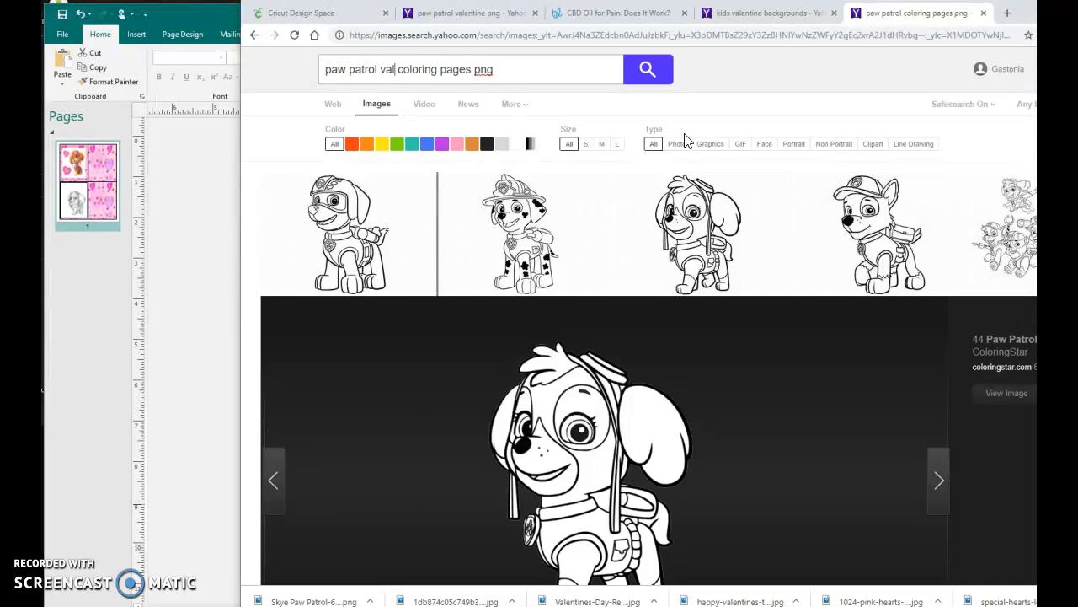
pyautogui.press('BackSpace')
pyautogui.write('entine')
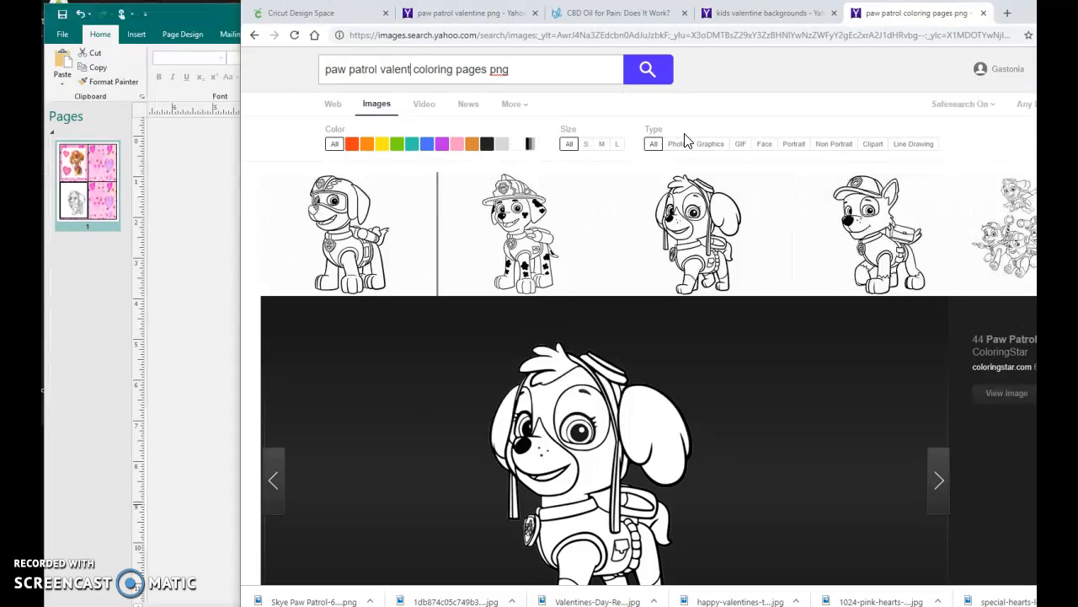
pyautogui.press('Return')
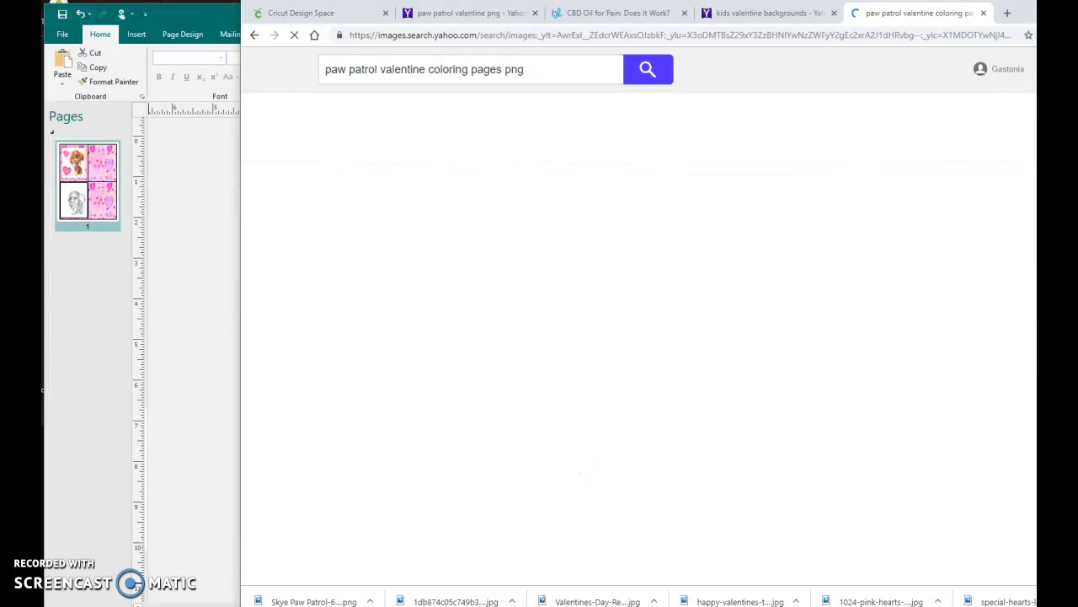
# Step: Switch to Publisher and draw a small heart shape in the upper-left corner of the white panel
pyautogui.click(223, 219)
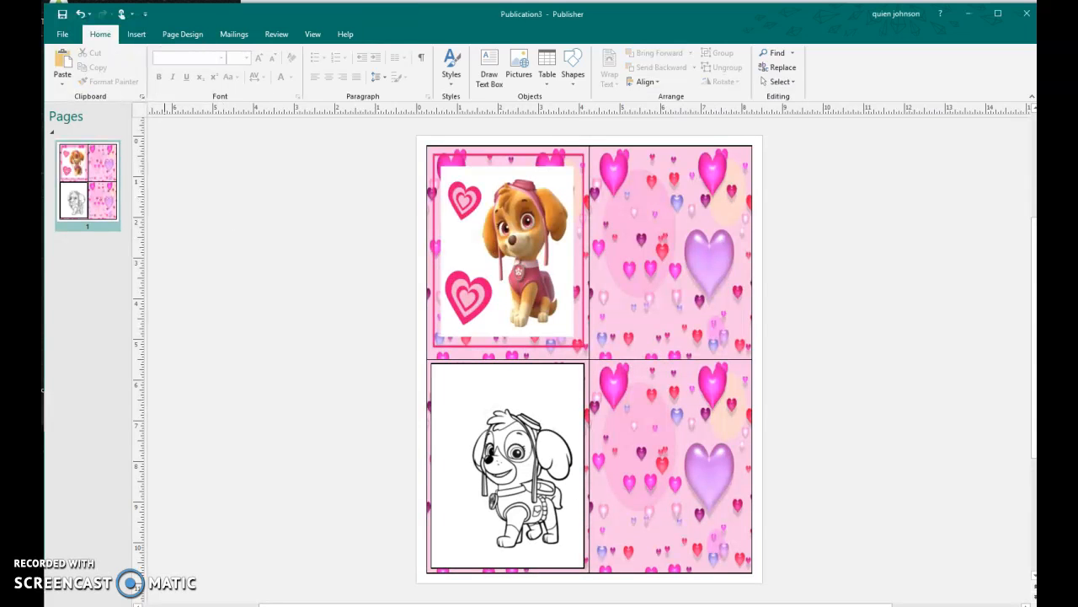
pyautogui.click(137, 35)
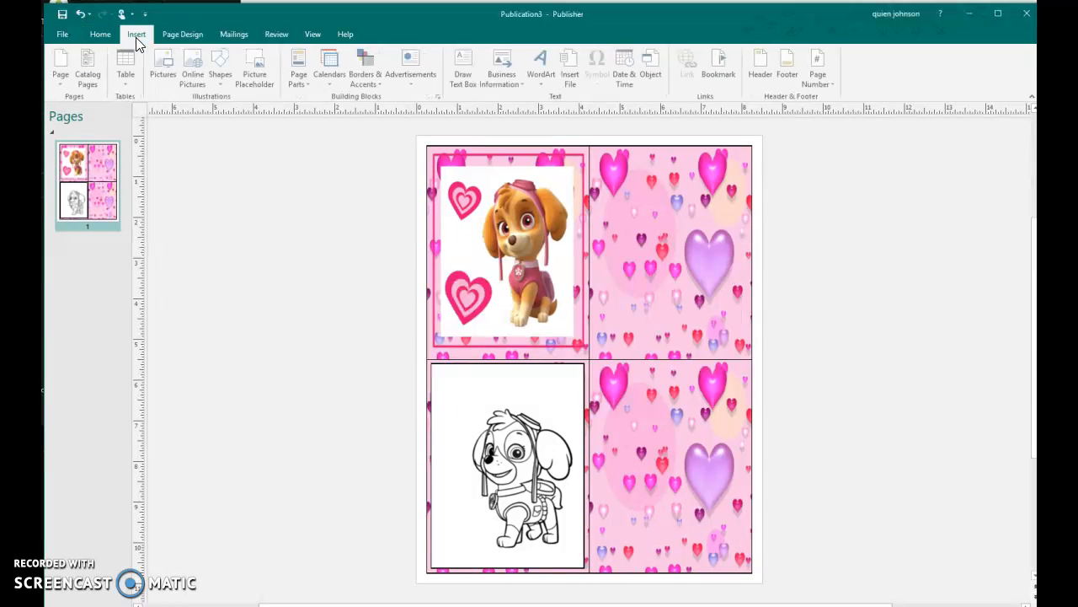
pyautogui.click(218, 67)
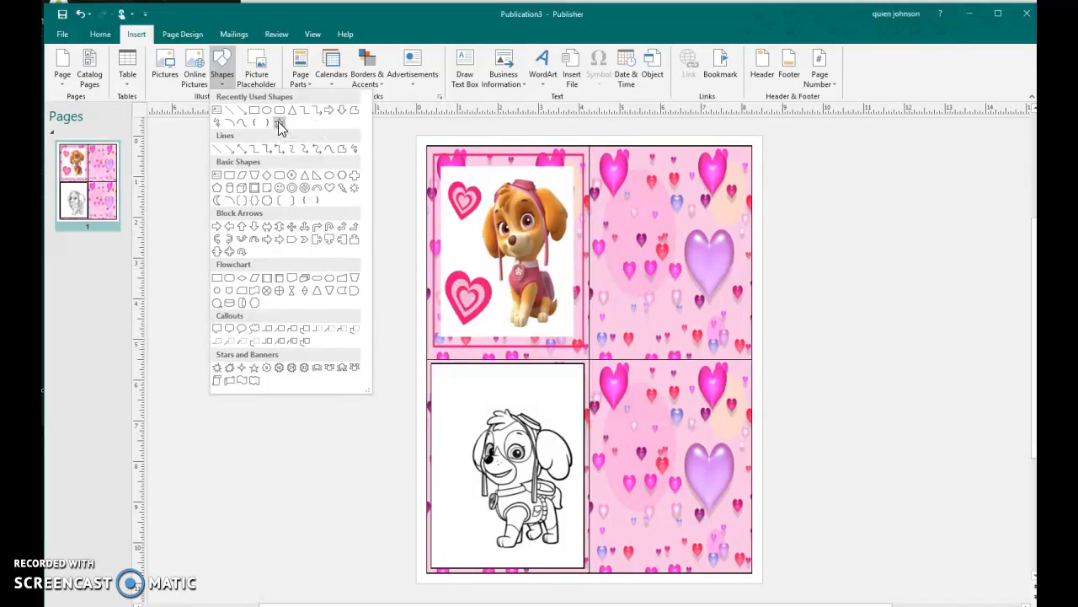
pyautogui.click(329, 187)
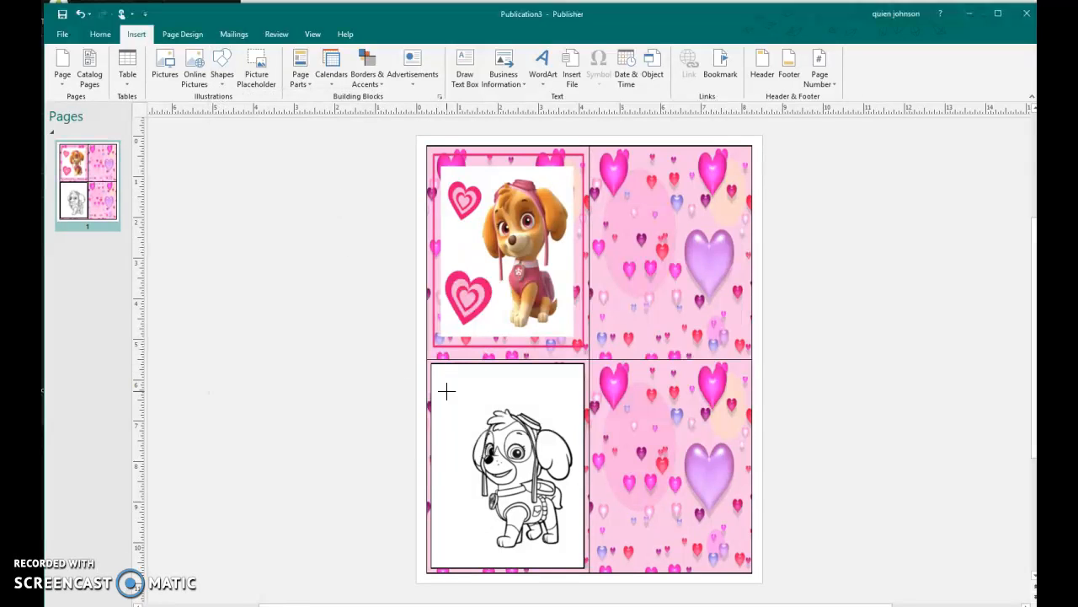
pyautogui.moveTo(462, 401); pyautogui.dragTo(463, 403)
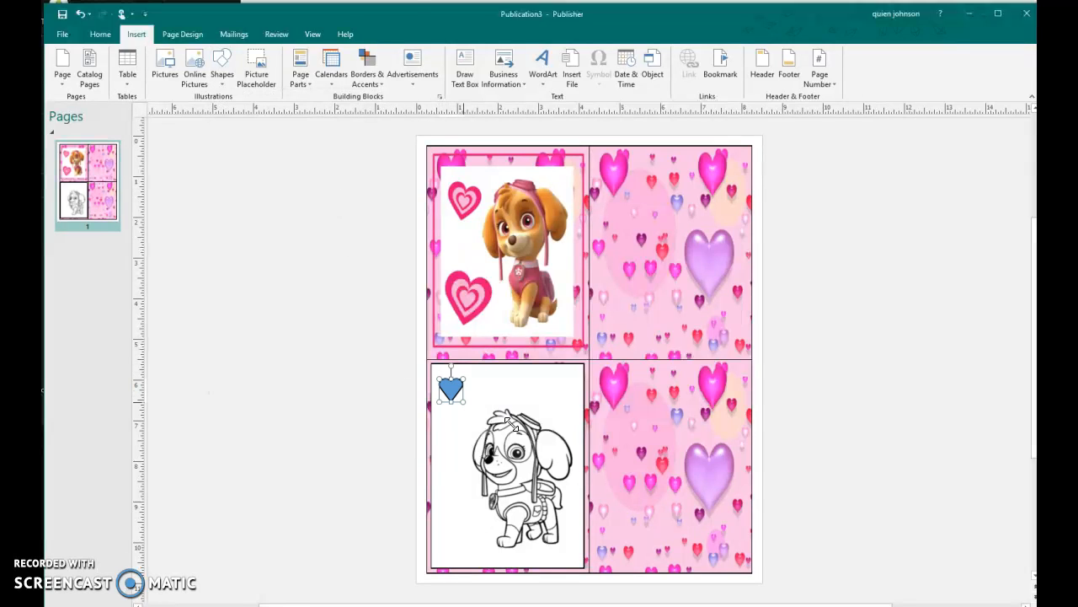
# Step: Crop the empty left and right sides off the Skye drawing so its frame fits within the white panel
pyautogui.click(447, 422)
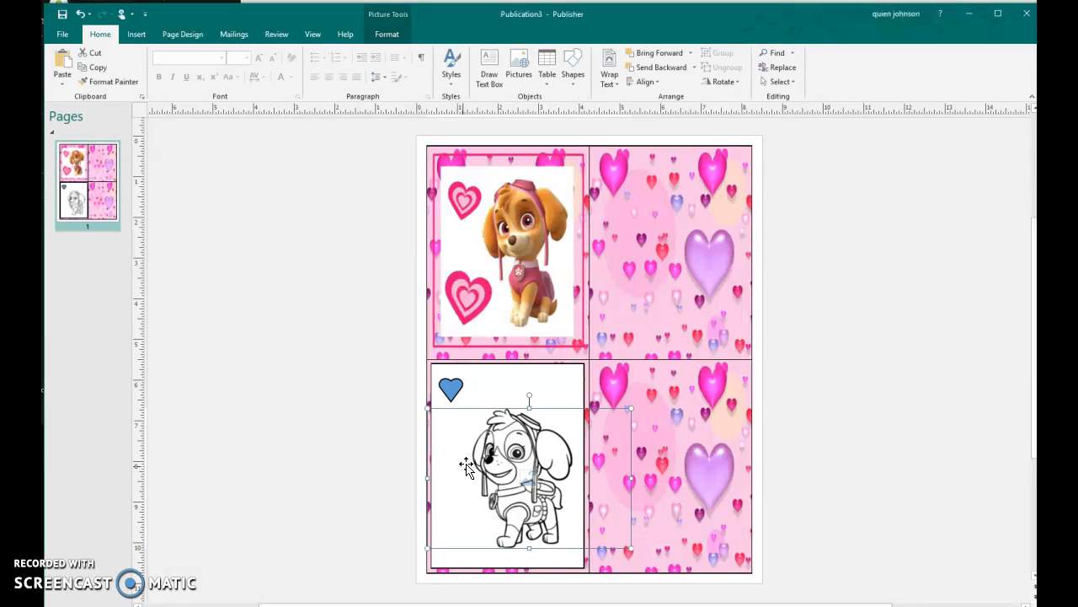
pyautogui.click(387, 33)
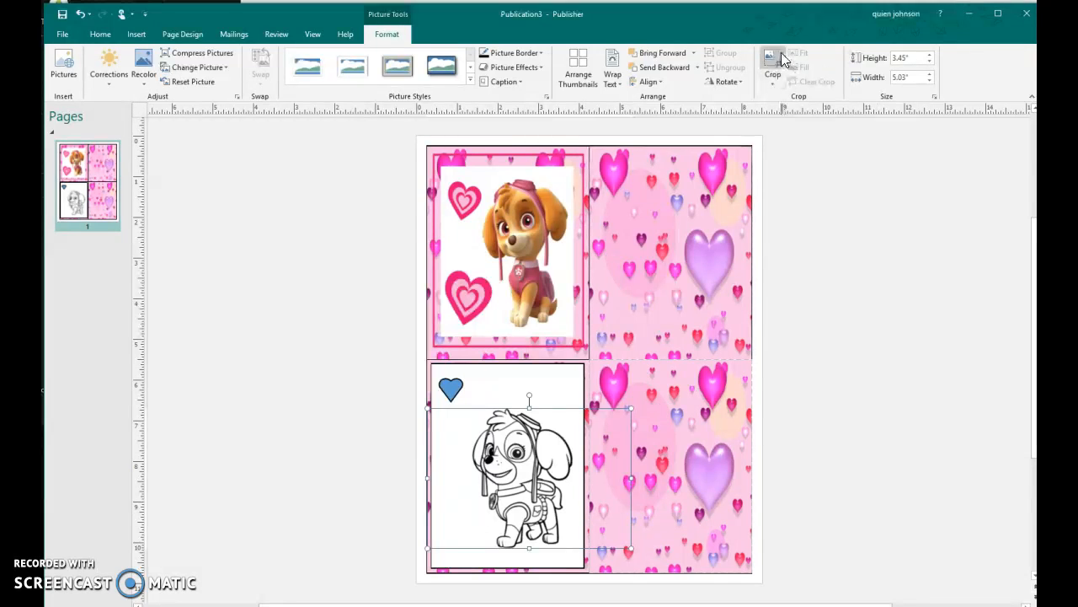
pyautogui.click(781, 52)
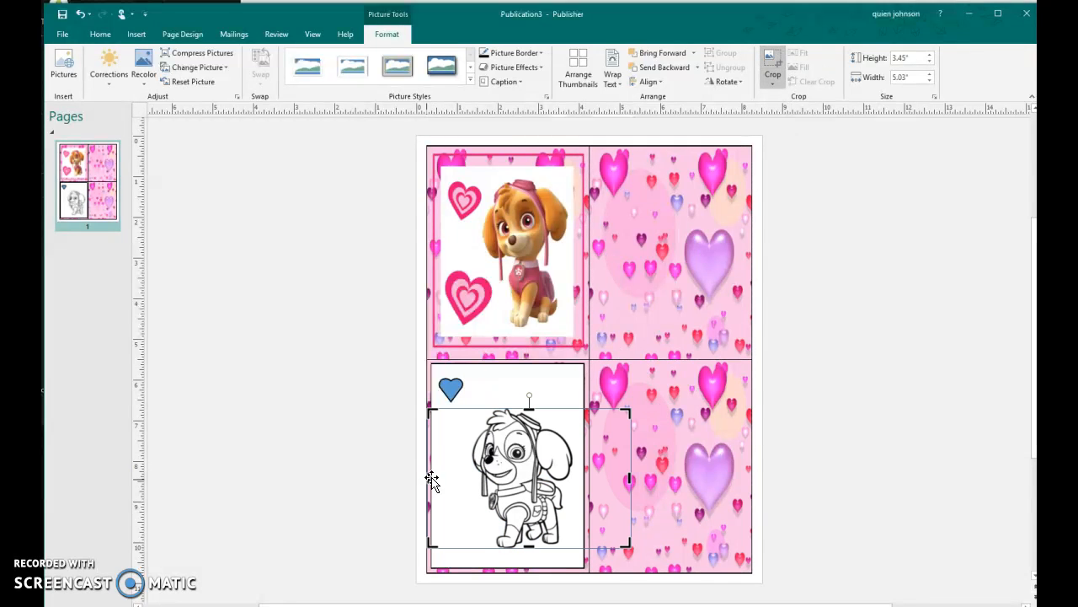
pyautogui.moveTo(425, 478); pyautogui.dragTo(467, 477)
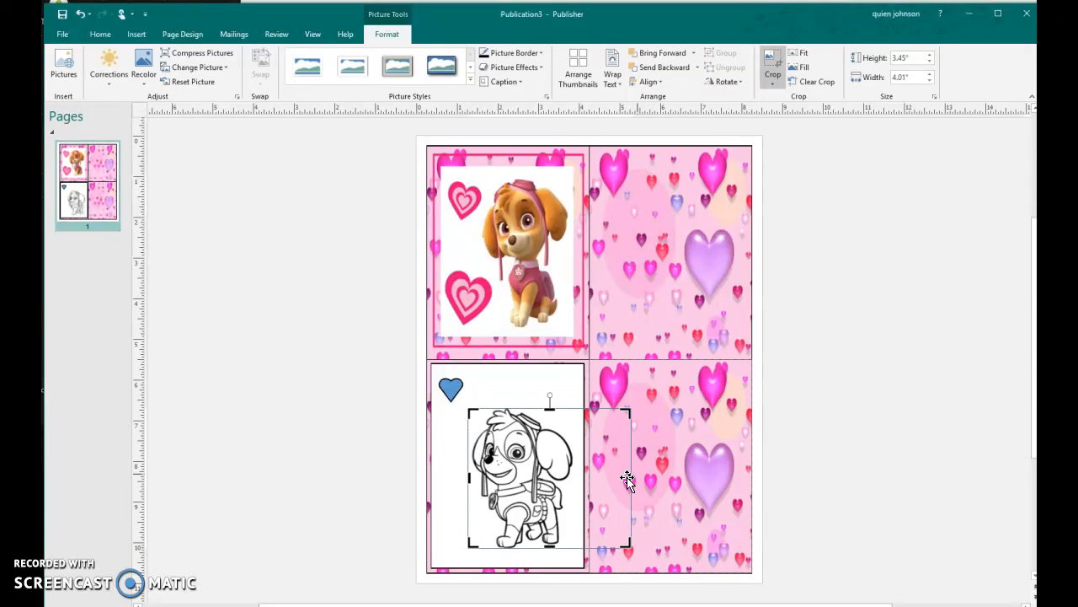
pyautogui.moveTo(630, 478); pyautogui.dragTo(577, 477)
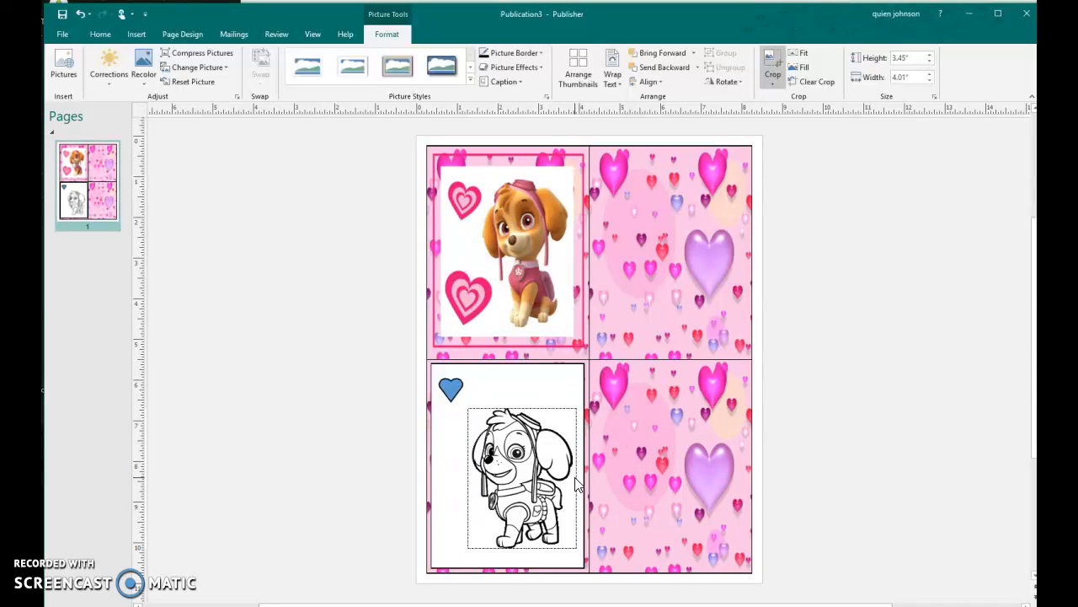
pyautogui.click(337, 429)
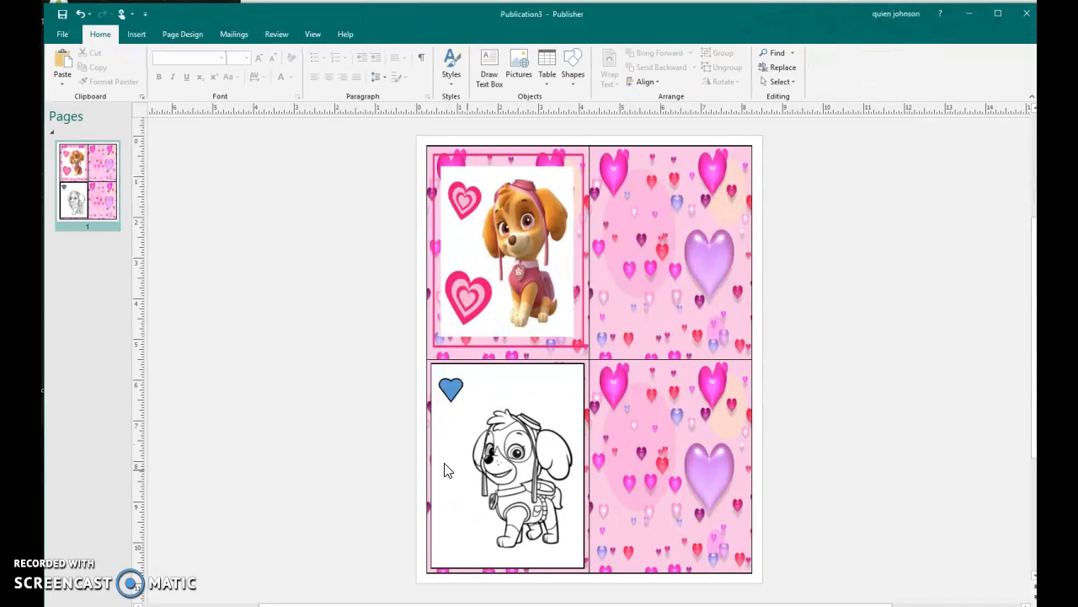
# Step: Copy the blue heart on the Skye coloring panel and paste two copies, placing one beneath it and one beside it
pyautogui.click(450, 389)
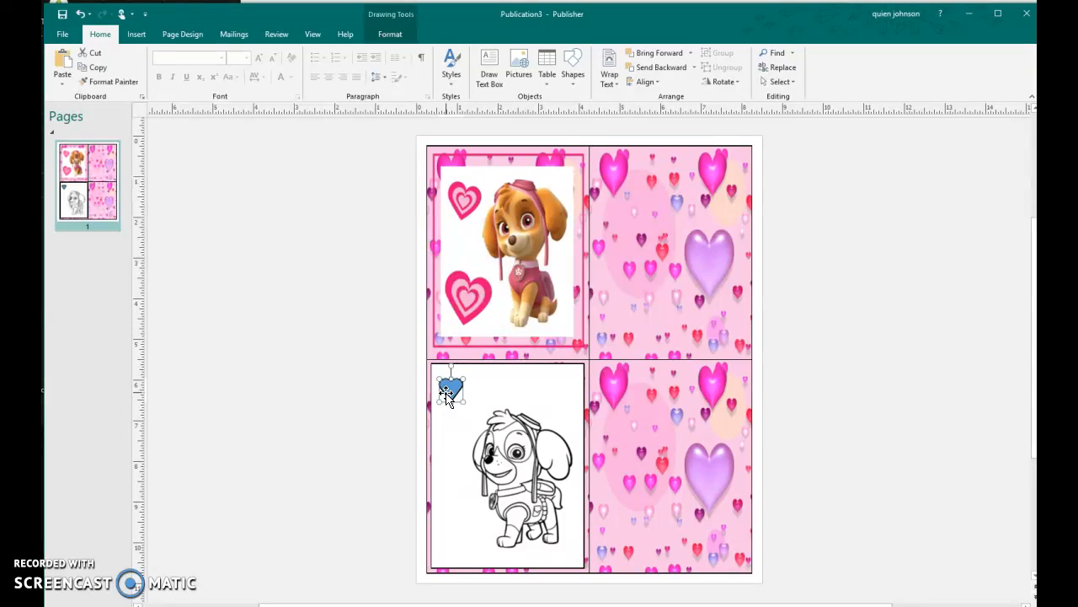
pyautogui.rightClick(460, 393)
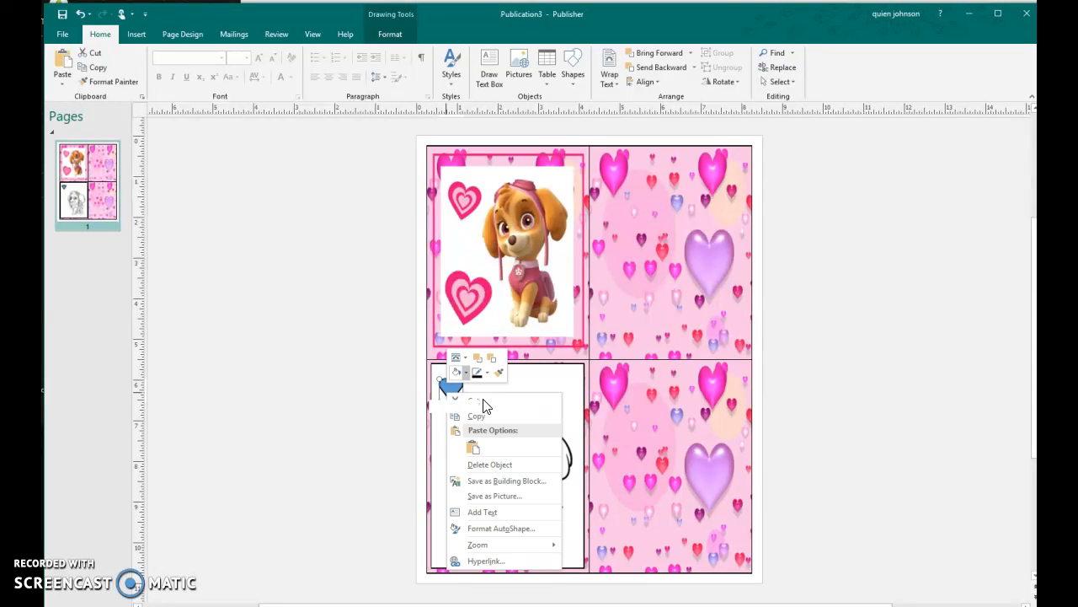
pyautogui.click(478, 415)
pyautogui.click(456, 419)
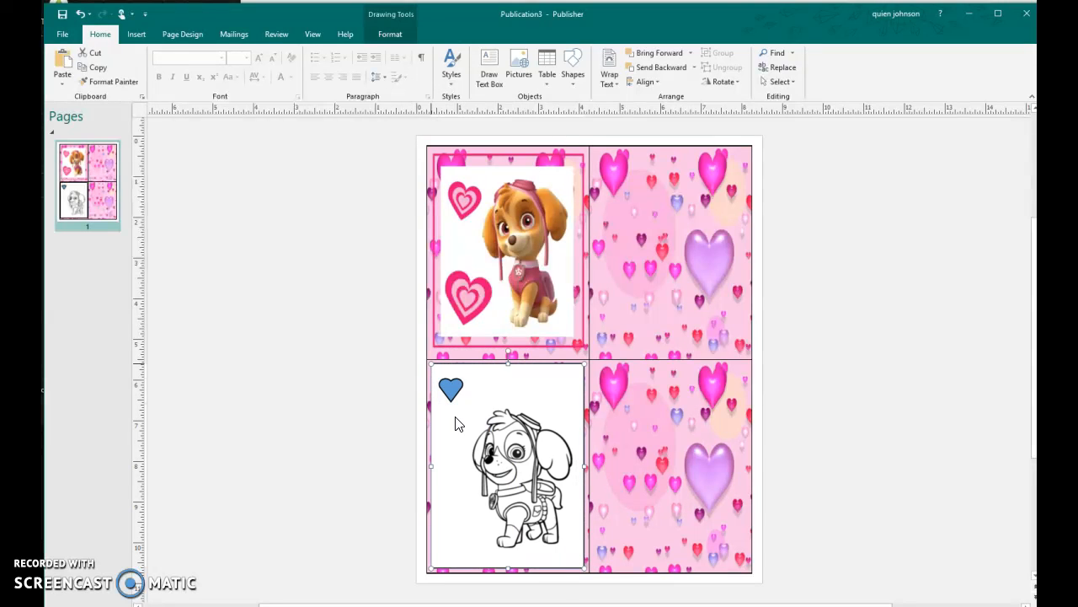
pyautogui.rightClick(456, 414)
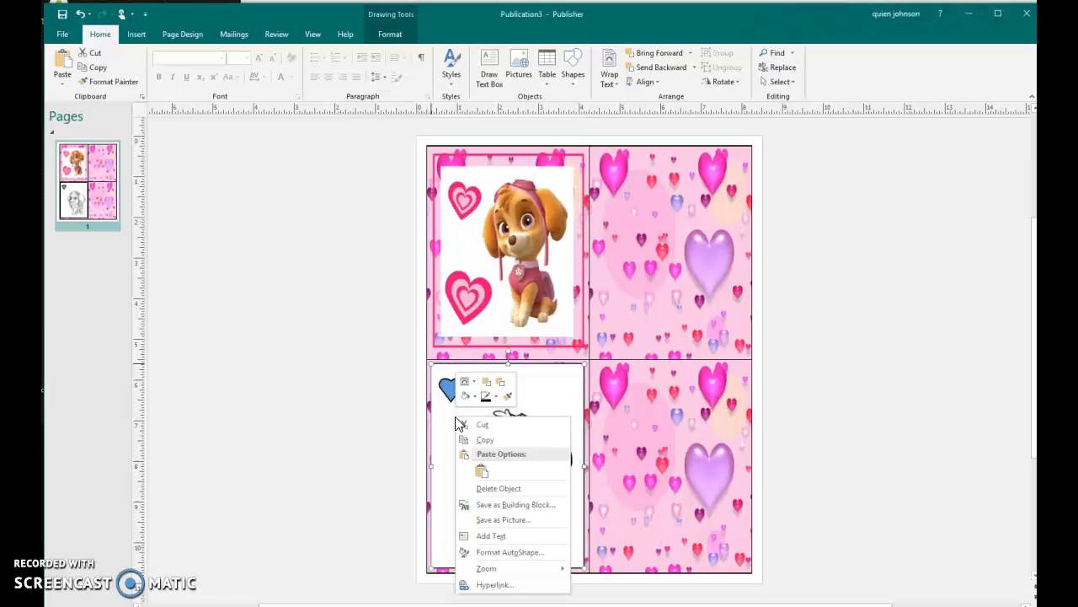
pyautogui.click(482, 470)
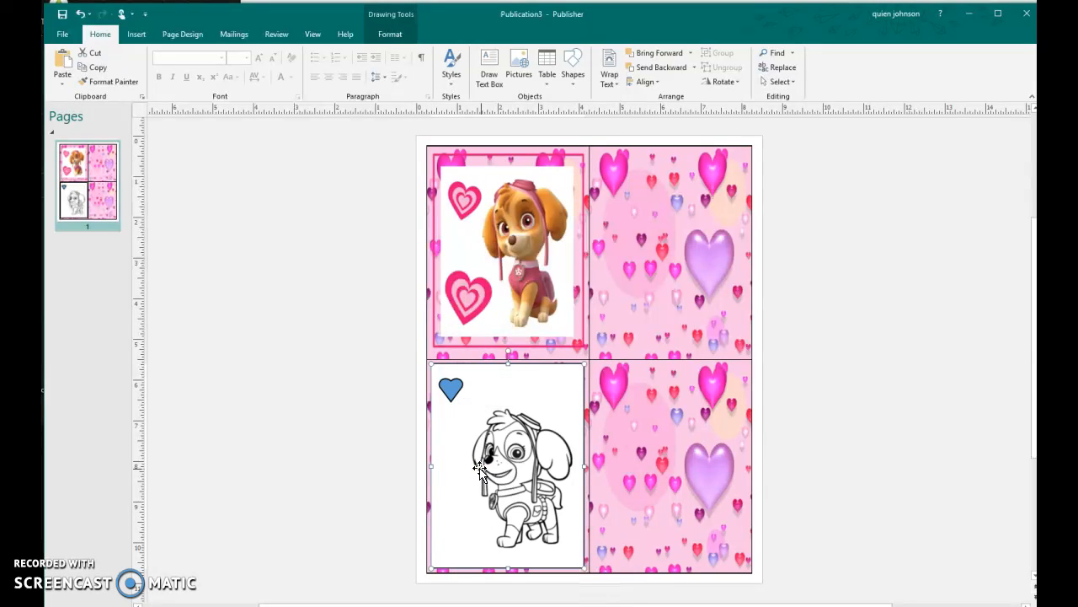
pyautogui.rightClick(482, 390)
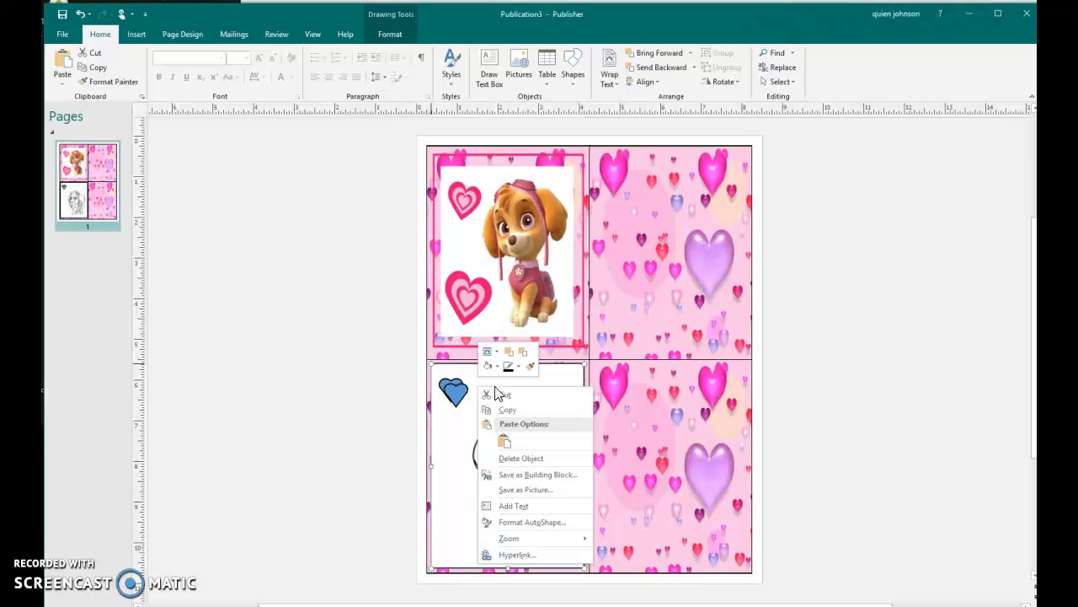
pyautogui.click(505, 442)
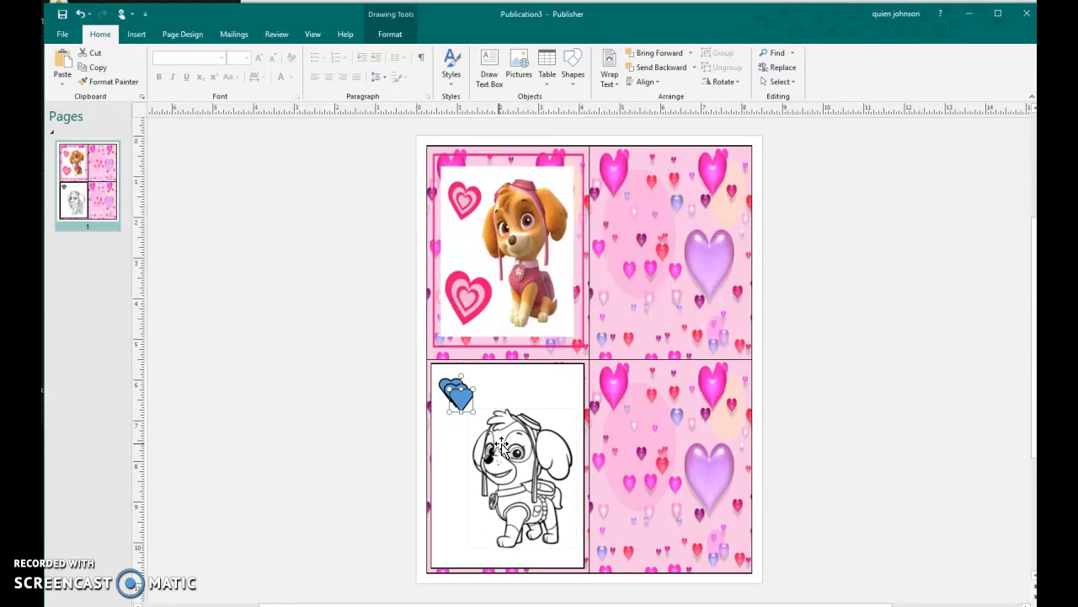
pyautogui.moveTo(463, 424); pyautogui.dragTo(501, 405)
# Step: Paste another copy of the heart and place it at the end of the top row, above Skye's ear
pyautogui.click(530, 394)
pyautogui.rightClick(531, 395)
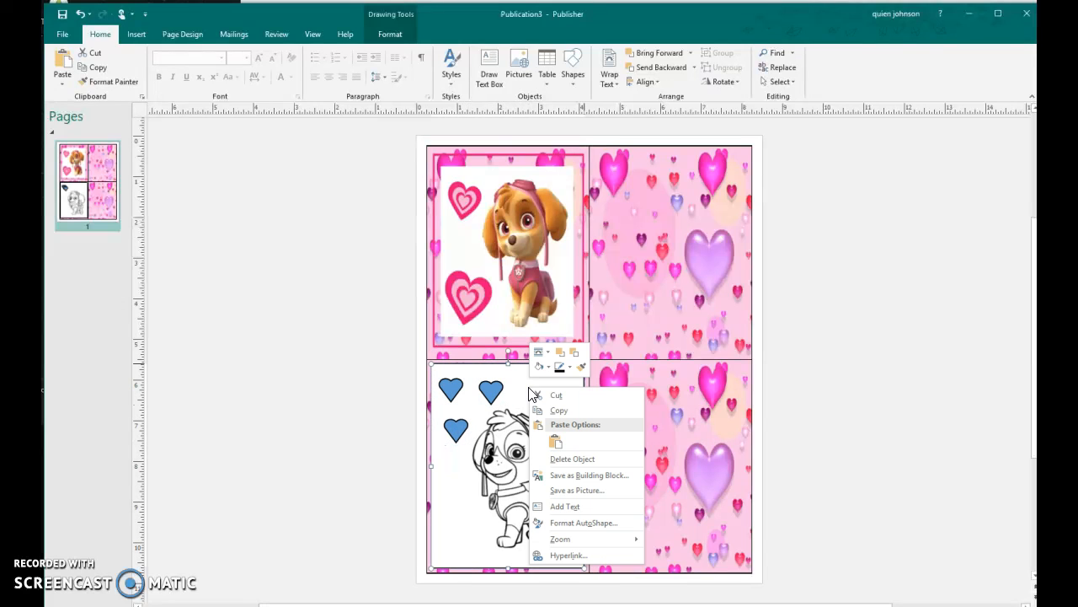
pyautogui.click(560, 443)
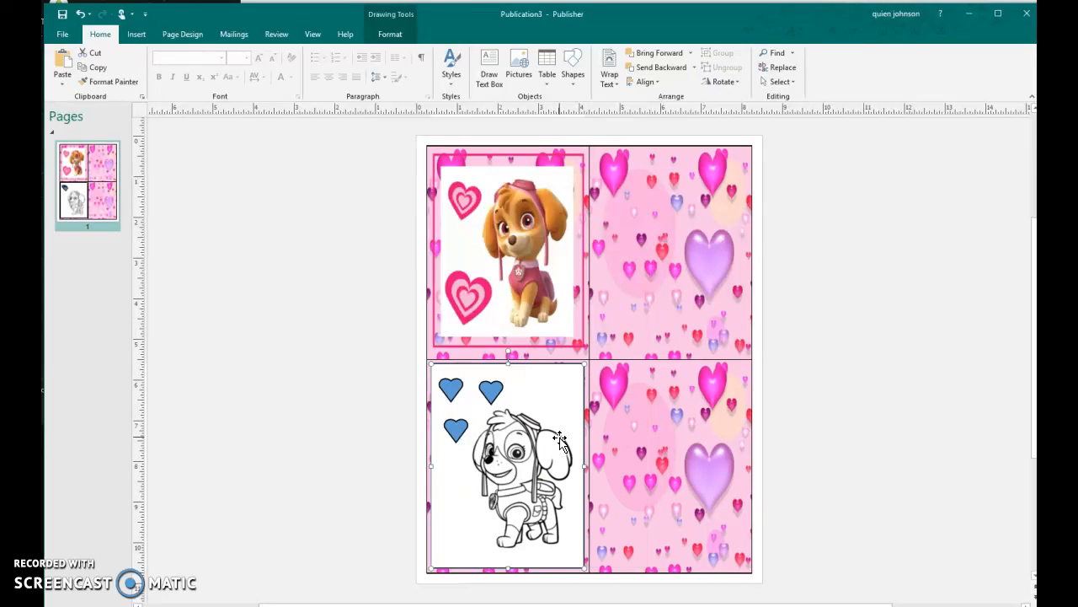
pyautogui.moveTo(466, 403); pyautogui.dragTo(533, 394)
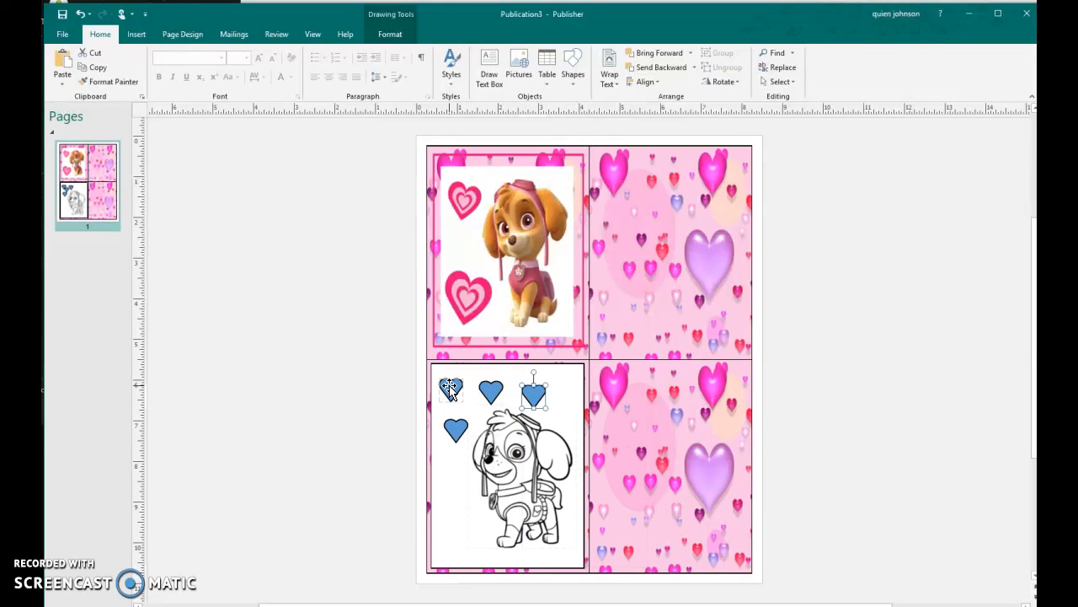
pyautogui.click(389, 367)
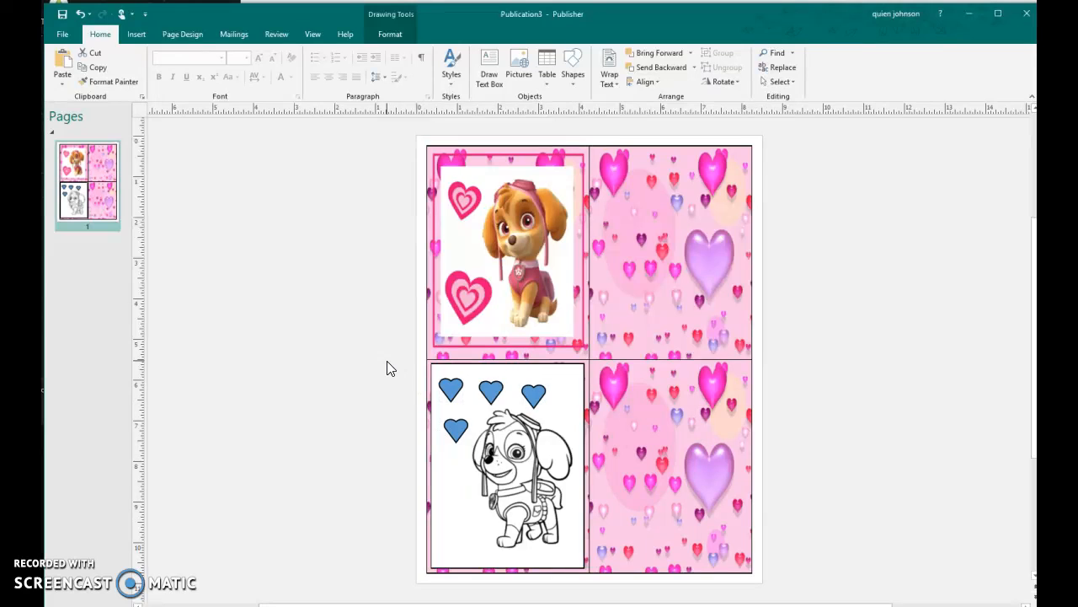
# Step: Select all four blue hearts on the coloring panel and set their shape fill to No Fill
pyautogui.click(451, 389)
pyautogui.keyDown('shift'); pyautogui.click(491, 392); pyautogui.keyUp('shift')
pyautogui.keyDown('shift'); pyautogui.click(533, 394); pyautogui.keyUp('shift')
pyautogui.keyDown('shift'); pyautogui.click(460, 421); pyautogui.keyUp('shift')
pyautogui.click(397, 36)
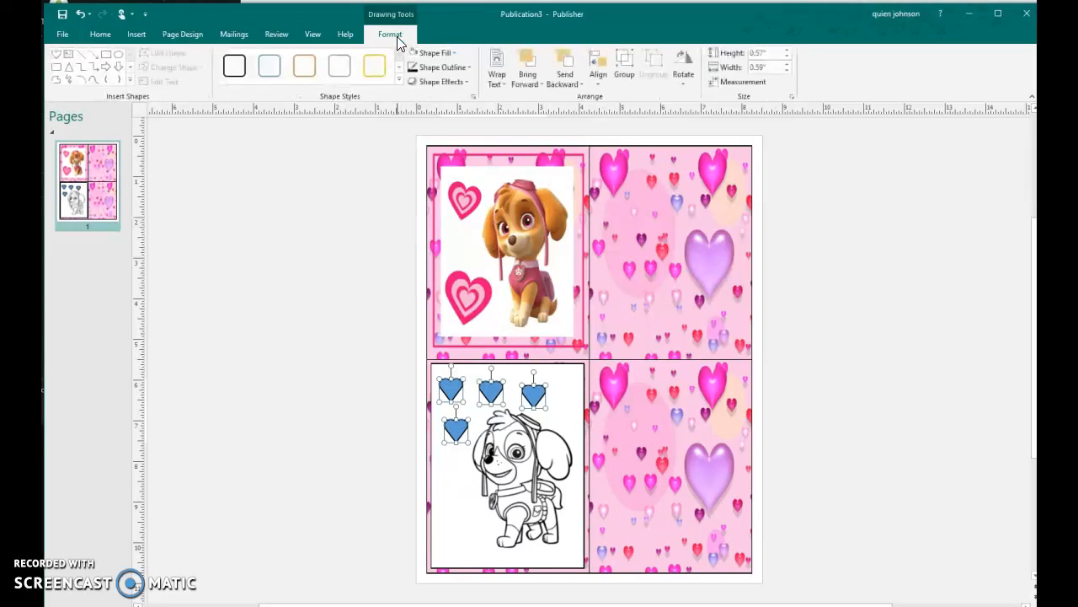
pyautogui.click(442, 54)
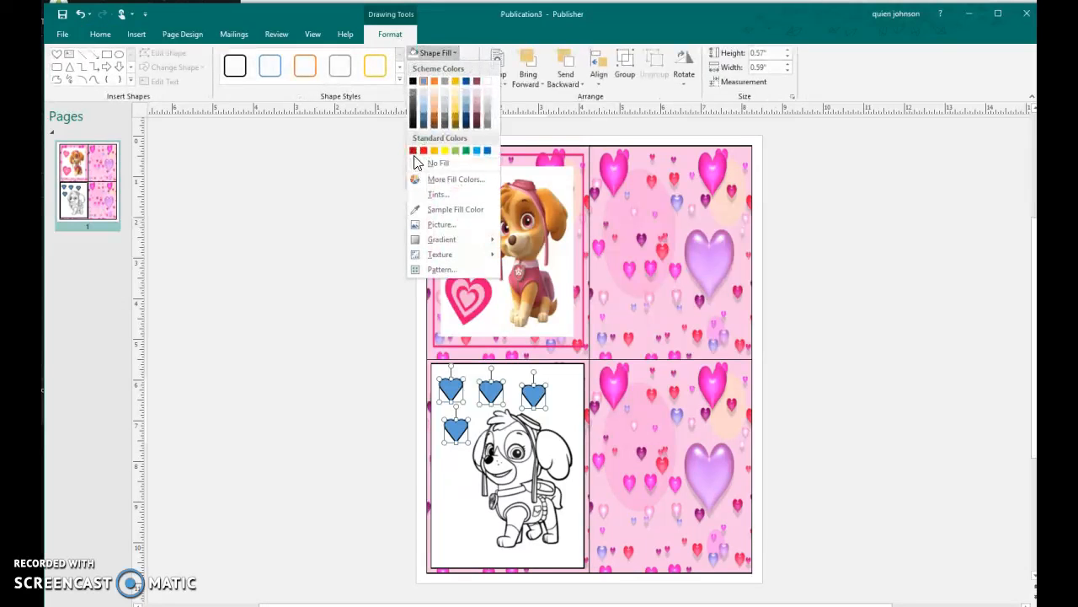
pyautogui.click(435, 163)
pyautogui.click(328, 237)
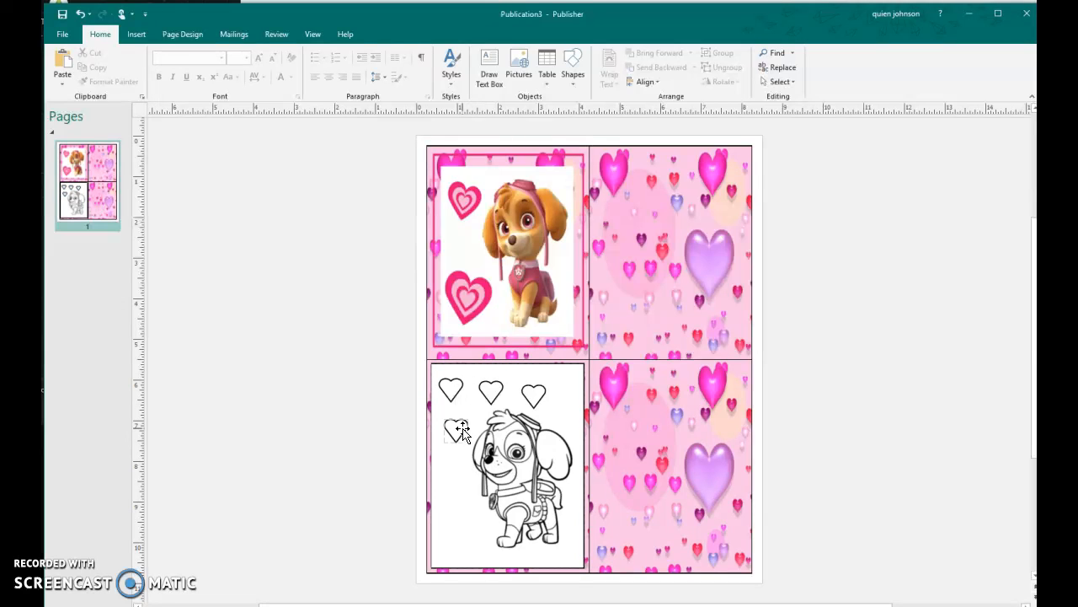
# Step: Copy the unfilled heart beside Skye's head and paste a copy directly below it along the panel's left side
pyautogui.rightClick(459, 431)
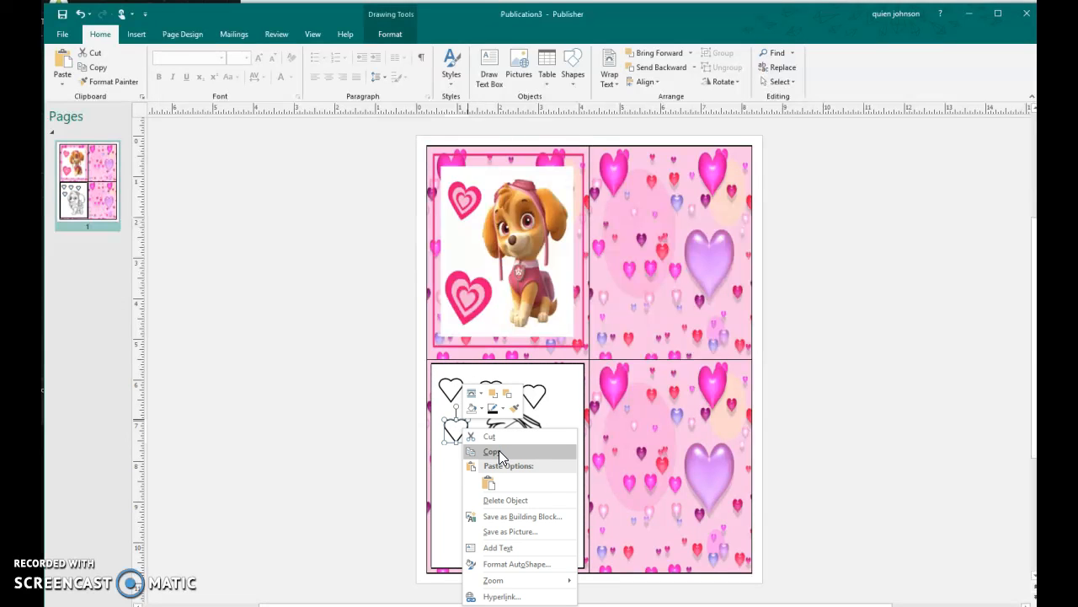
pyautogui.press('Escape')
pyautogui.rightClick(456, 463)
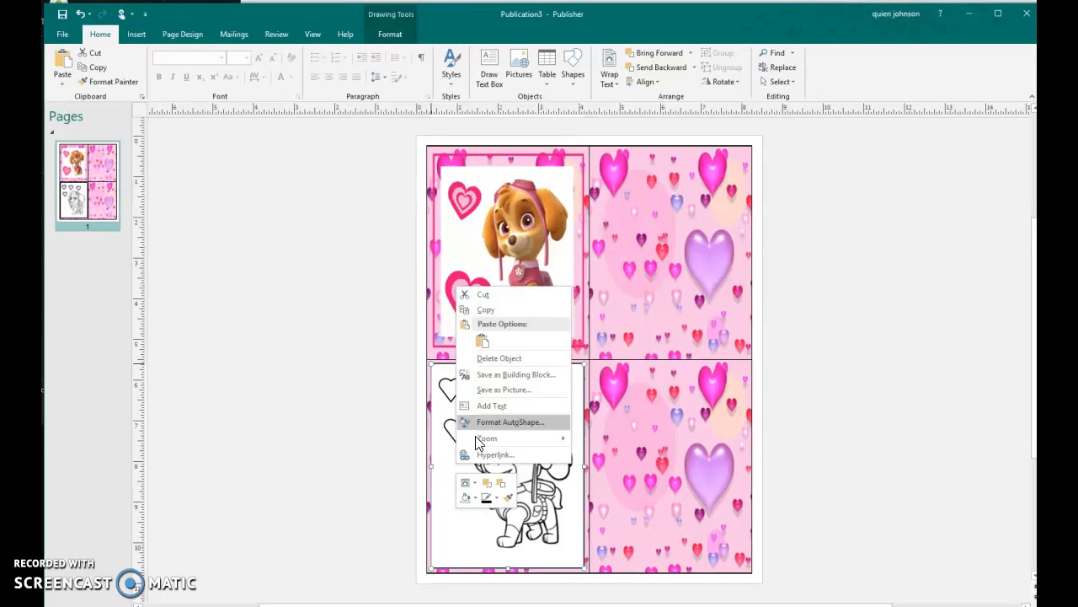
pyautogui.click(481, 341)
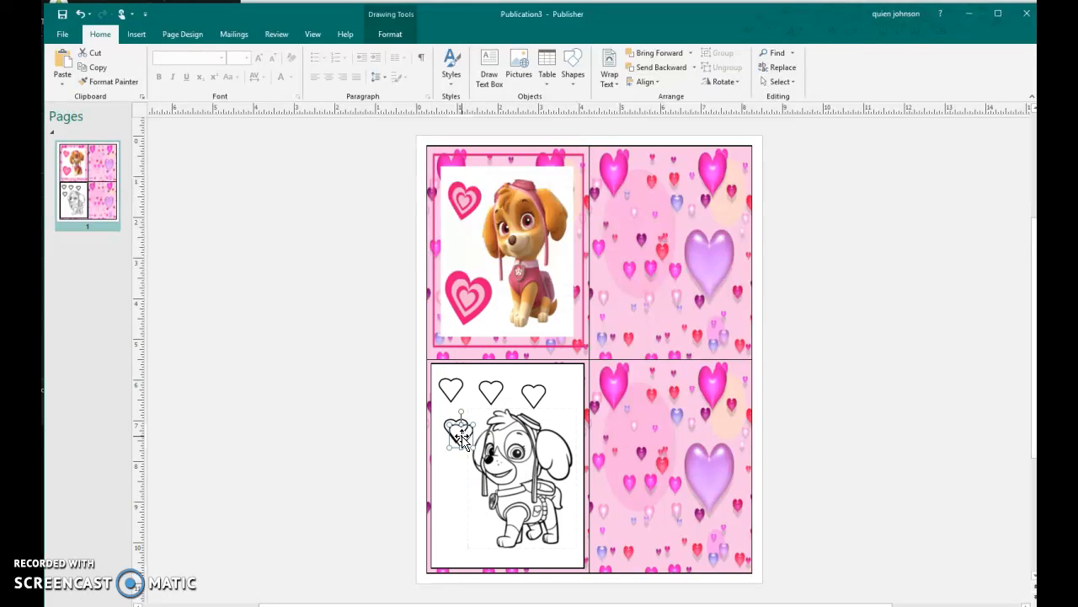
pyautogui.moveTo(461, 456); pyautogui.dragTo(456, 473)
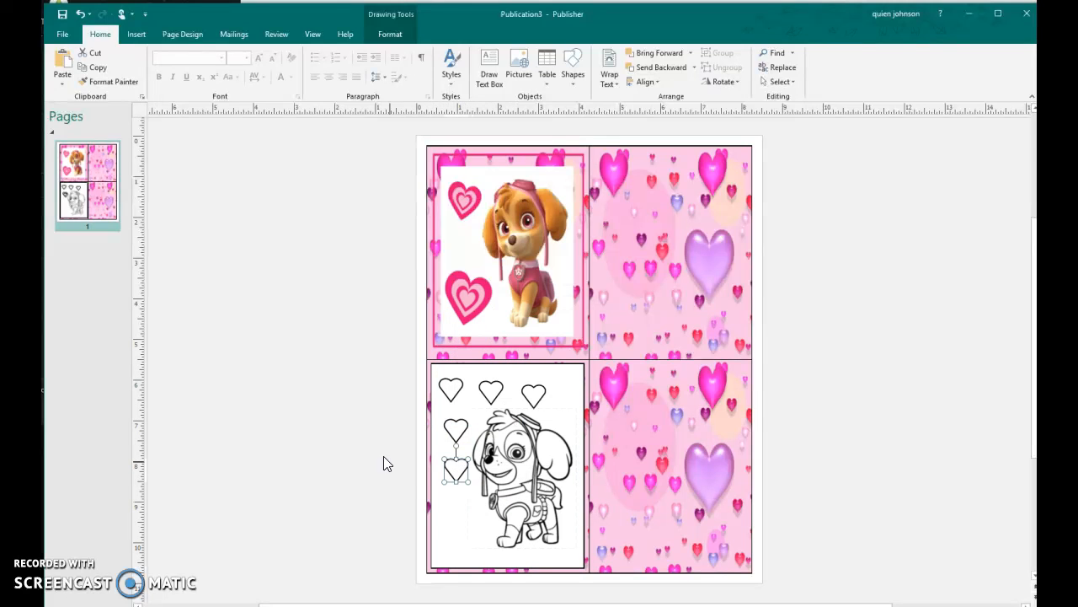
pyautogui.click(335, 411)
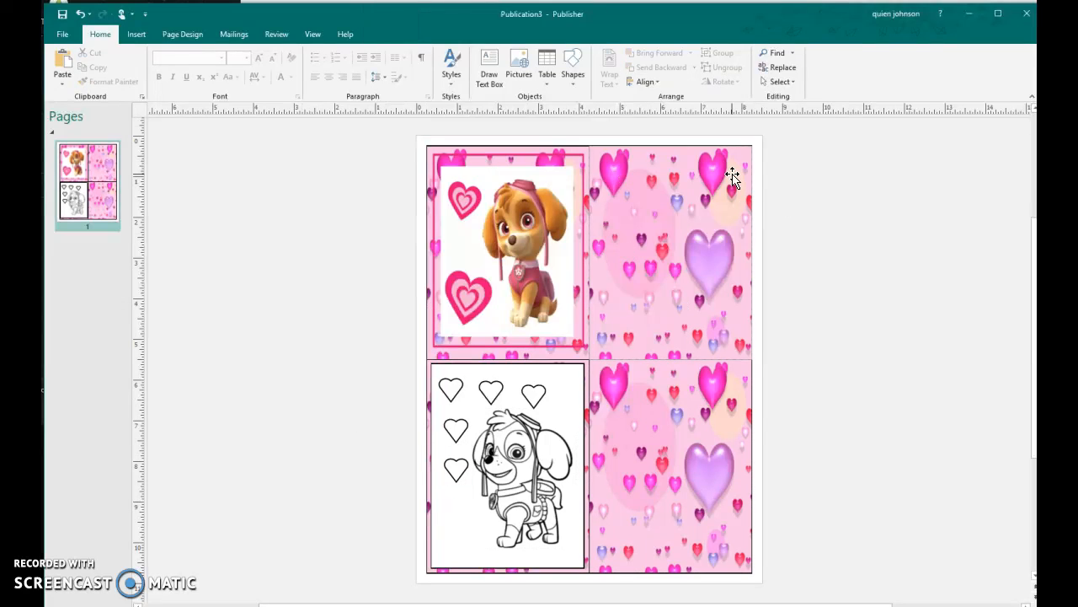
# Step: Paste one more outlined heart and place it beside Skye's front legs, at the lower end of the left column
pyautogui.rightClick(463, 504)
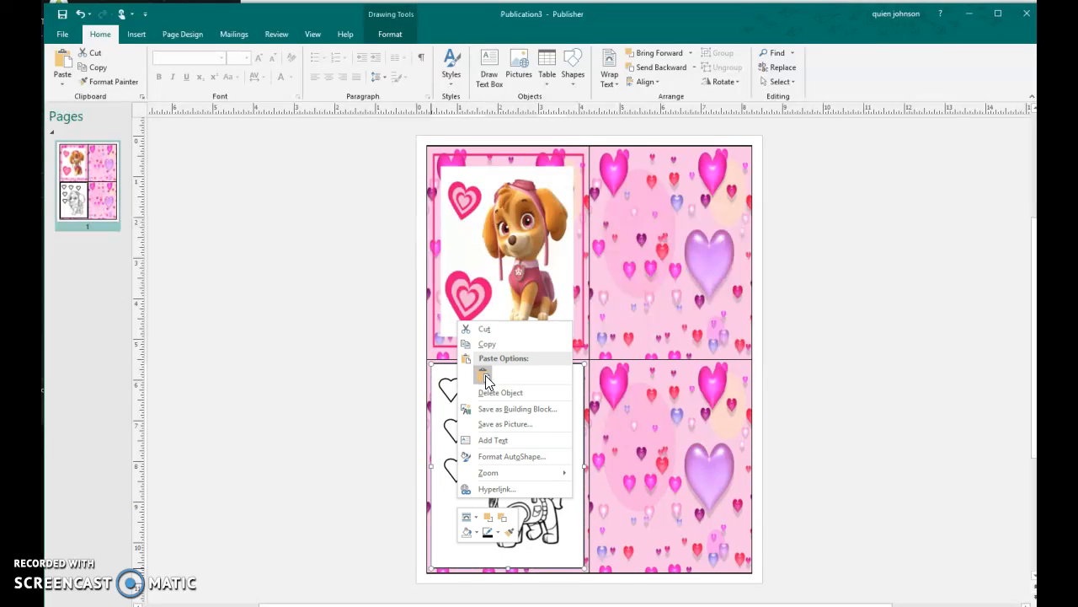
pyautogui.click(485, 375)
pyautogui.moveTo(464, 440); pyautogui.dragTo(468, 515)
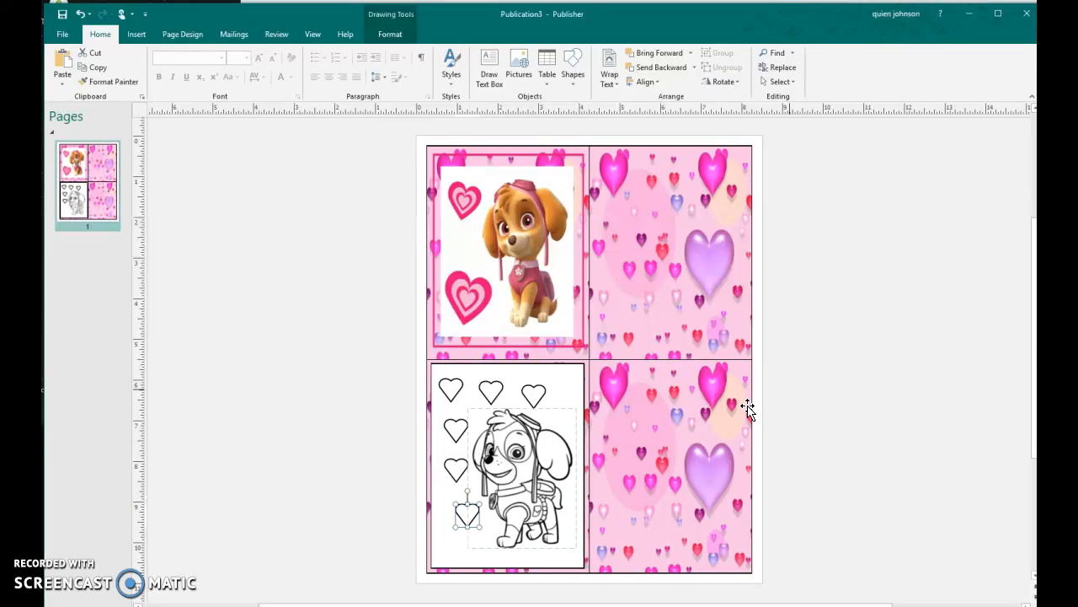
pyautogui.click(796, 291)
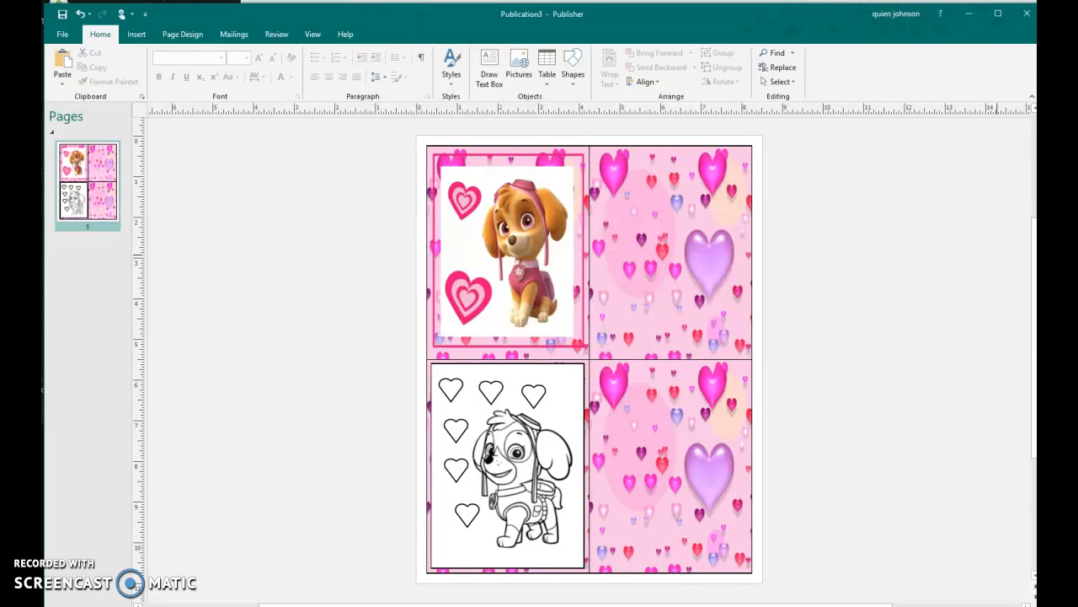
# Step: Look through the Paw Patrol coloring page image results in the browser and return to Publisher
pyautogui.hotkey('alt', 'Tab')
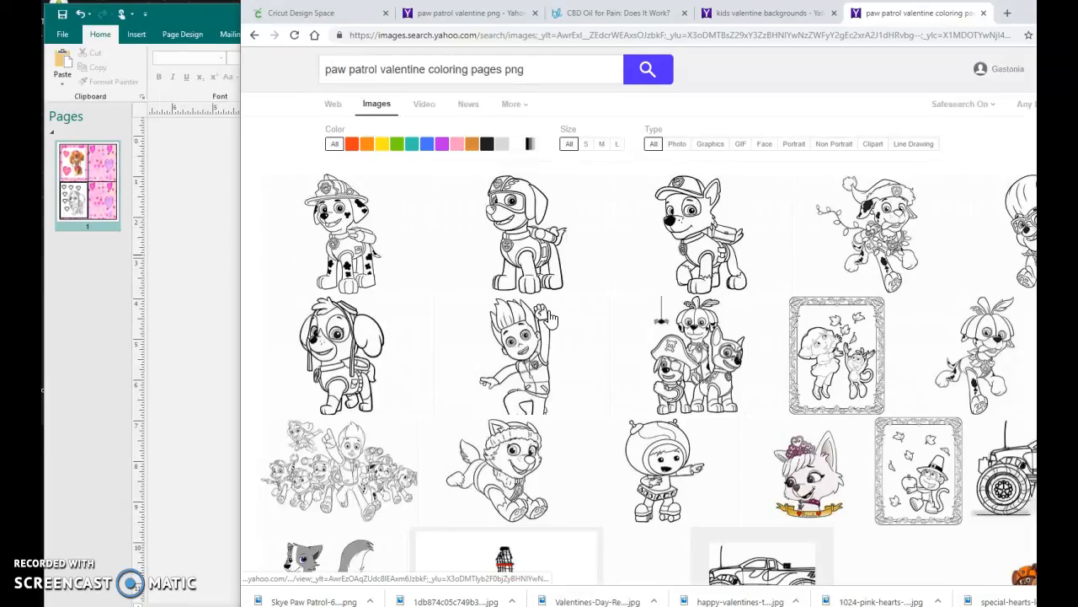
pyautogui.scroll(-8, 548, 317)
pyautogui.scroll(10, 684, 331)
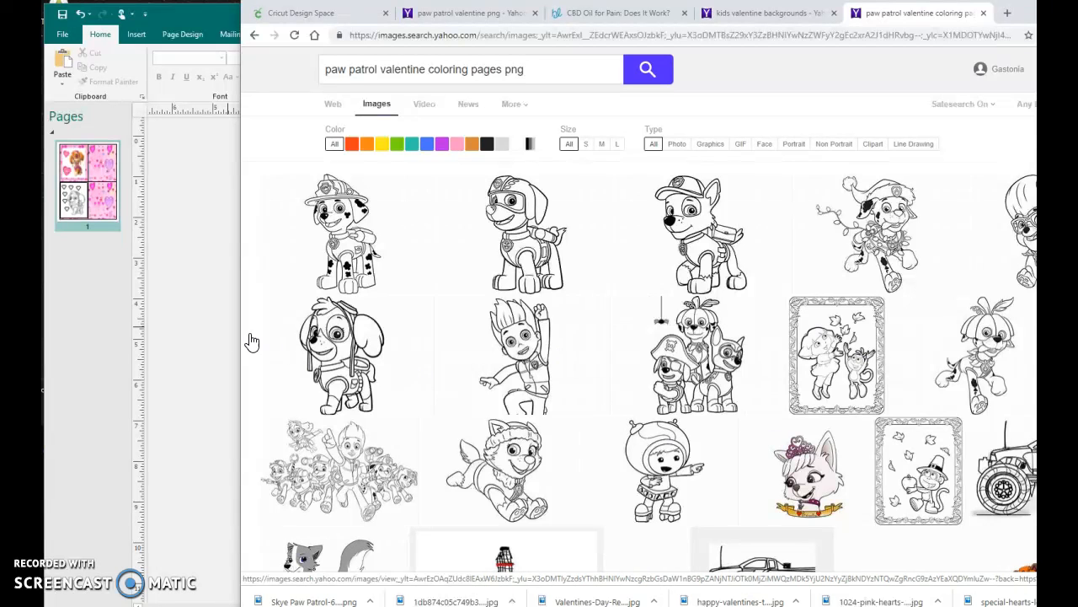
pyautogui.click(232, 284)
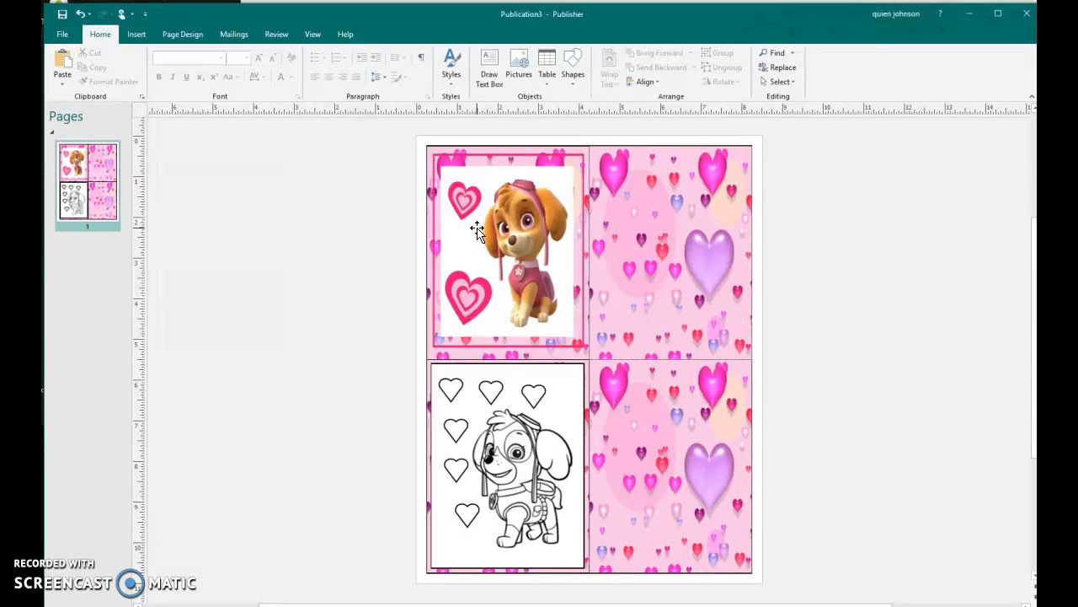
# Step: Switch to the browser and copy the Paw Patrol group picture with the white cloud from the "paw patrol valentine png" image results
pyautogui.click(666, 240)
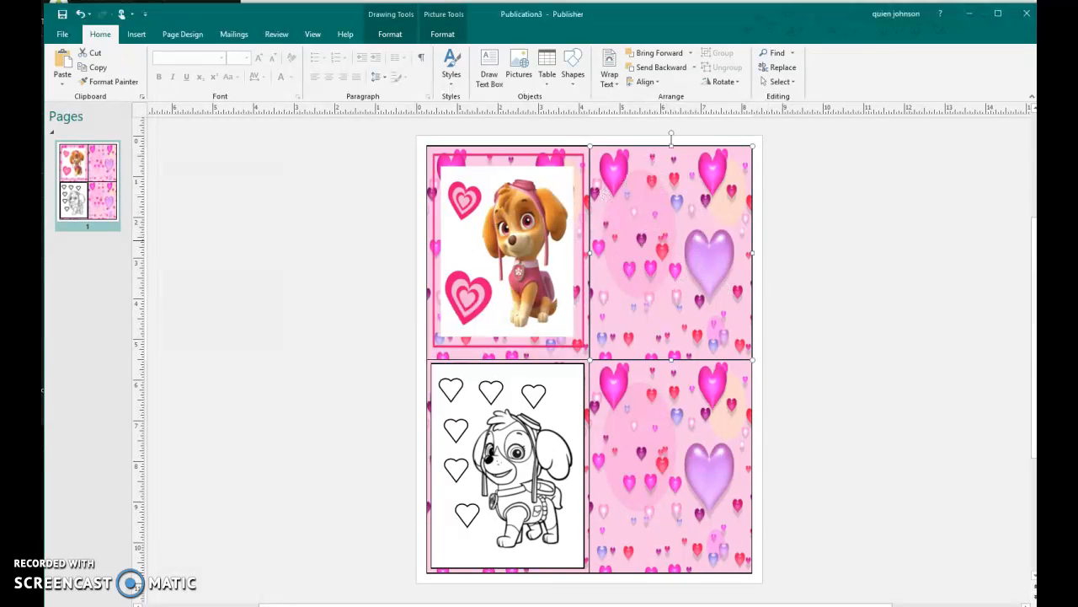
pyautogui.hotkey('alt', 'Tab')
pyautogui.click(516, 15)
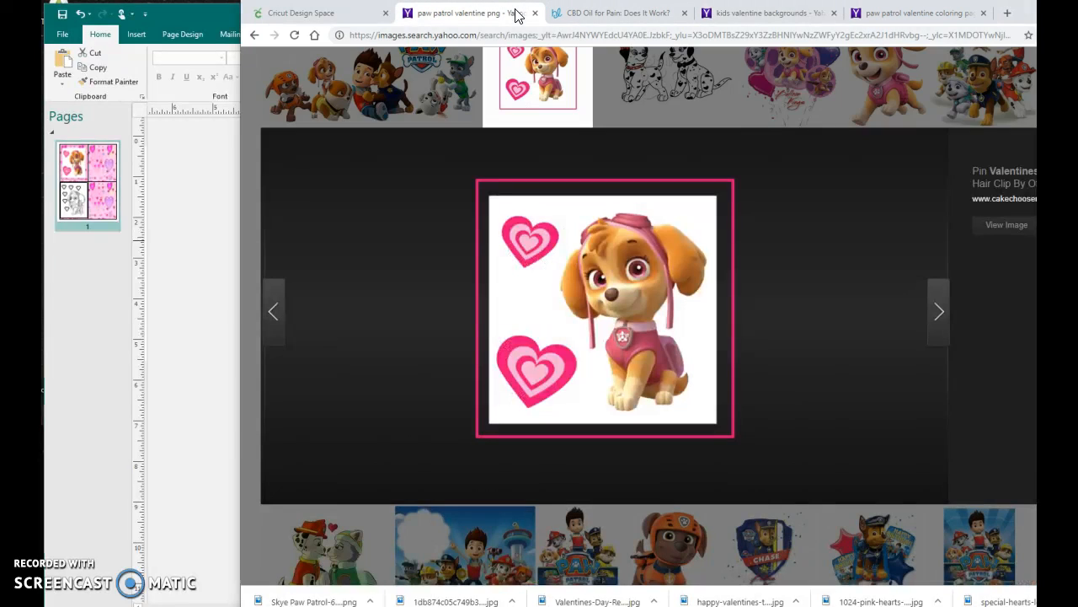
pyautogui.click(654, 189)
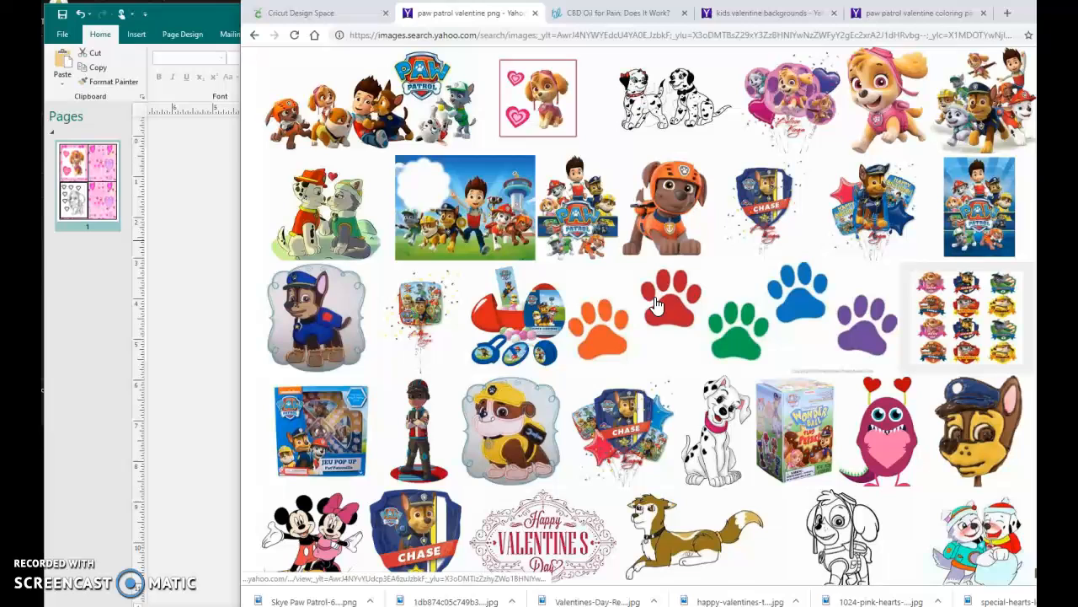
pyautogui.rightClick(475, 216)
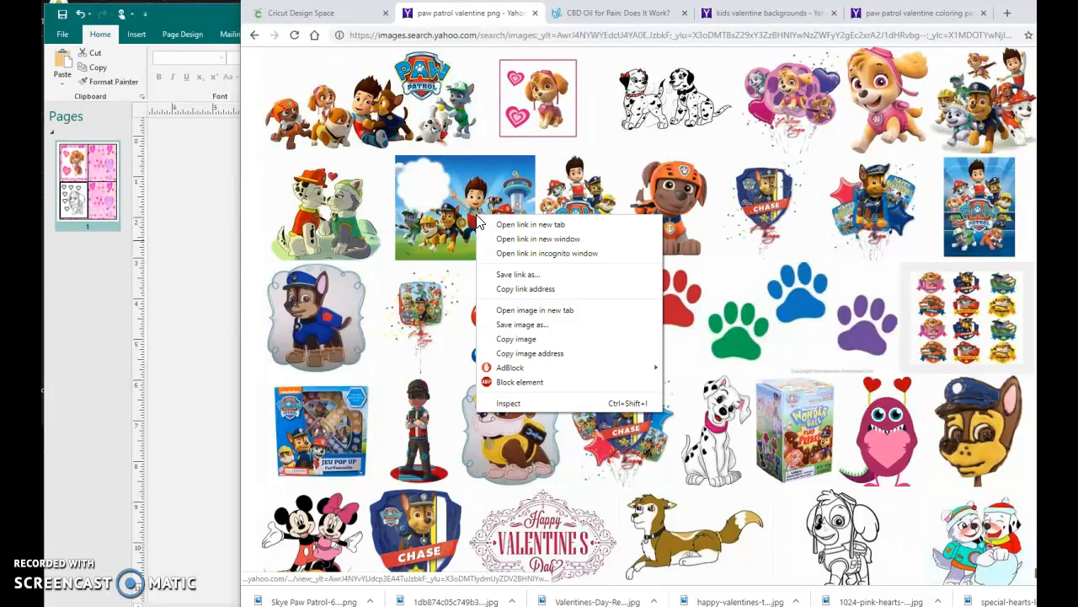
pyautogui.click(530, 338)
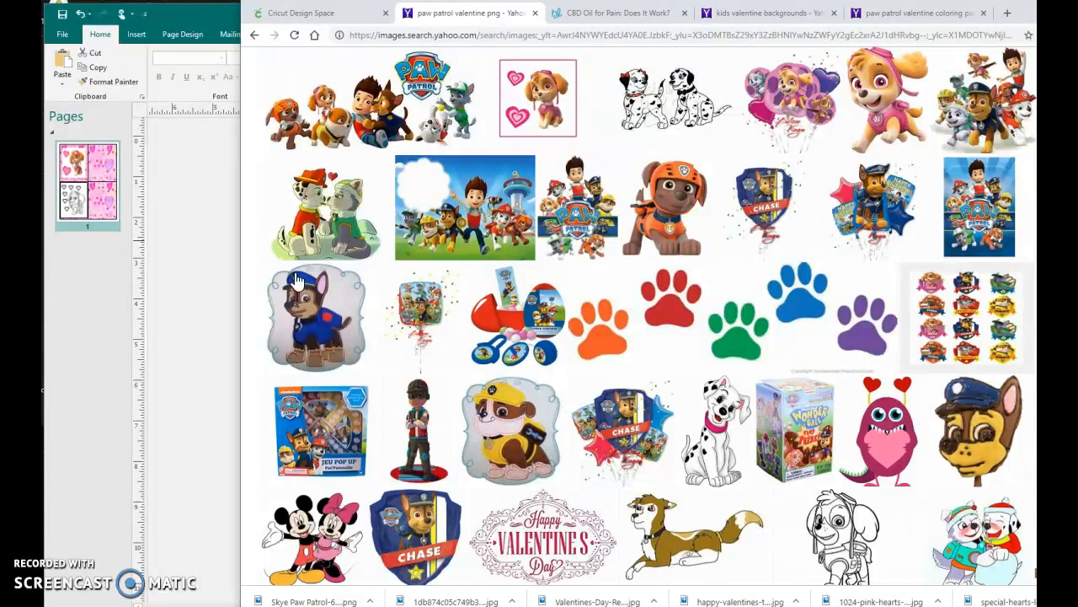
# Step: Switch to Publisher, paste the copied Paw Patrol group picture and move it onto the upper-right design
pyautogui.click(210, 218)
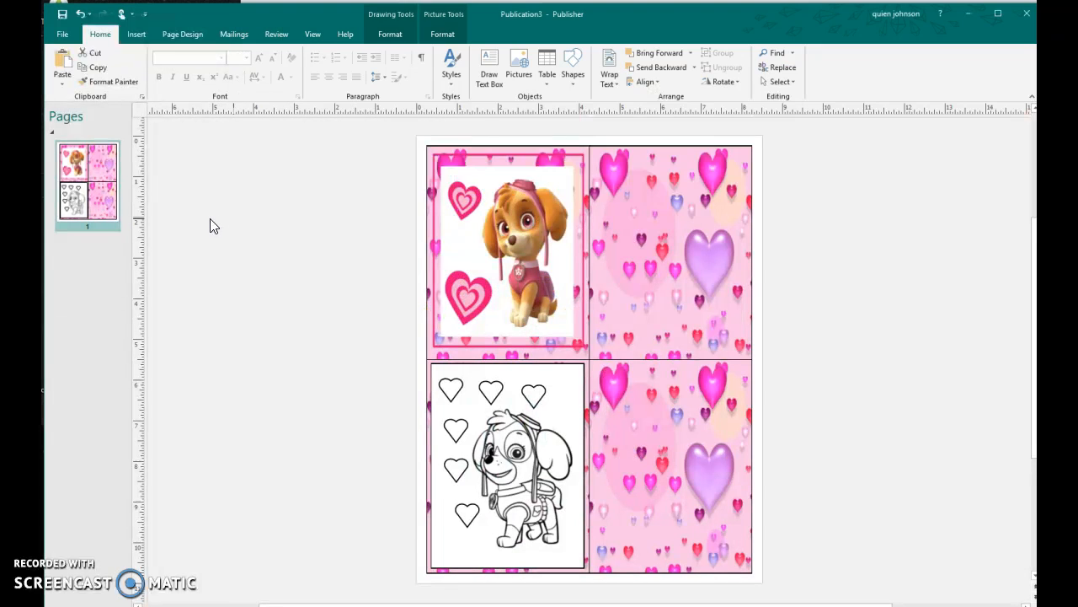
pyautogui.rightClick(810, 202)
pyautogui.click(838, 234)
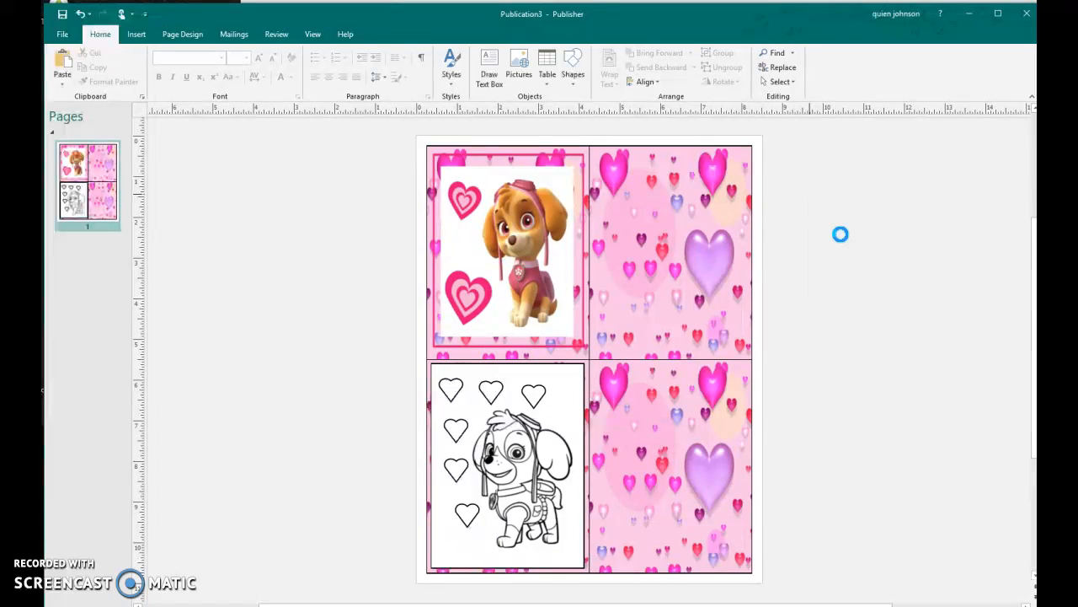
pyautogui.moveTo(856, 230); pyautogui.dragTo(654, 210)
# Step: Stretch the group picture in both directions to nearly fill the upper-right design, leaving a border of the pink hearts background
pyautogui.moveTo(654, 247); pyautogui.dragTo(655, 335)
pyautogui.moveTo(703, 253); pyautogui.dragTo(738, 251)
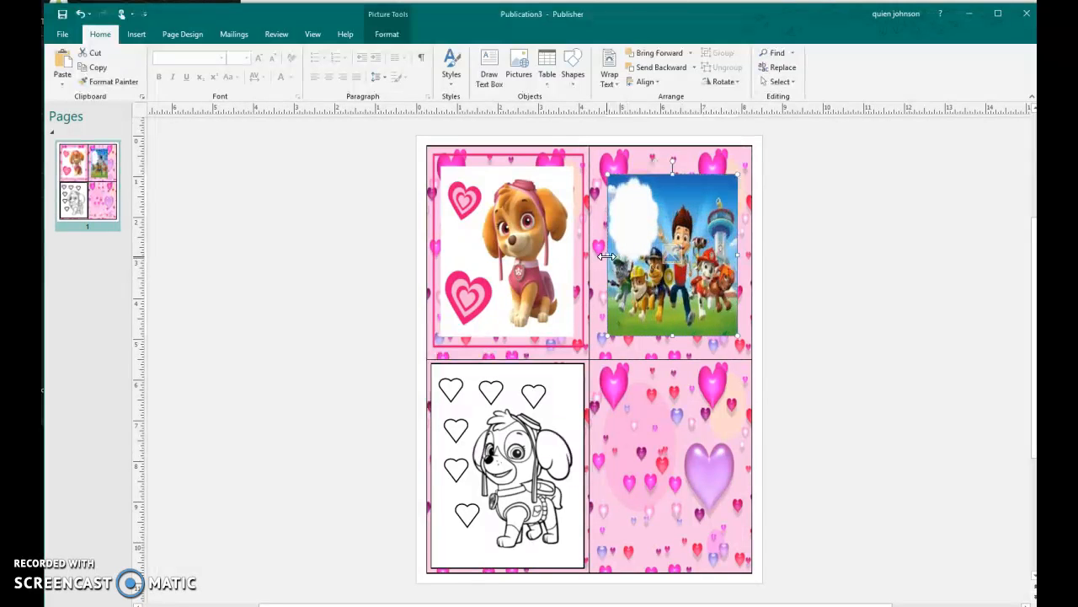
pyautogui.moveTo(600, 253); pyautogui.dragTo(598, 253)
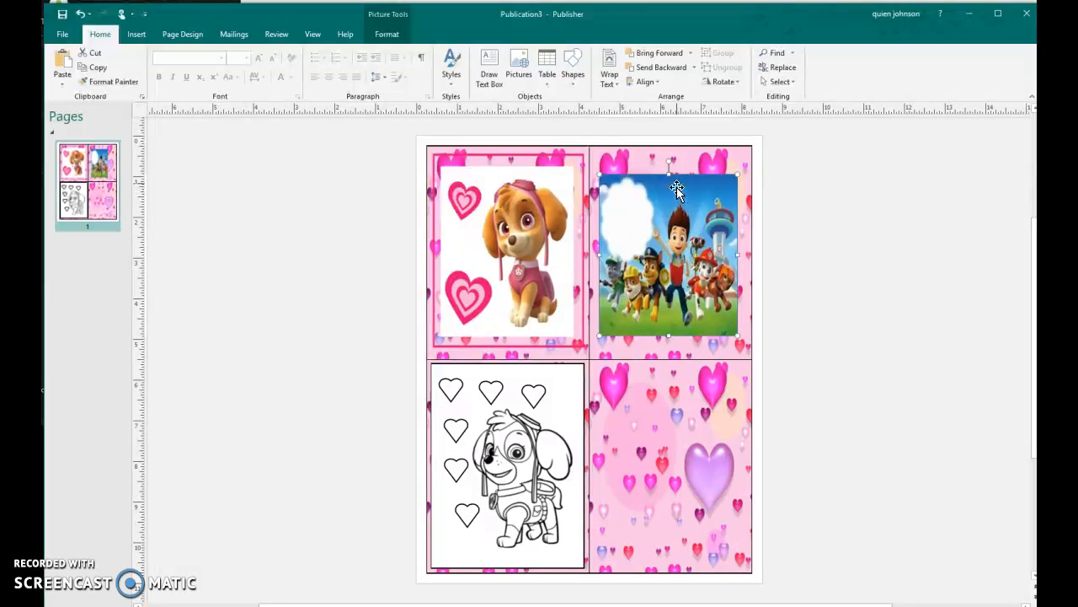
pyautogui.moveTo(672, 157); pyautogui.dragTo(672, 156)
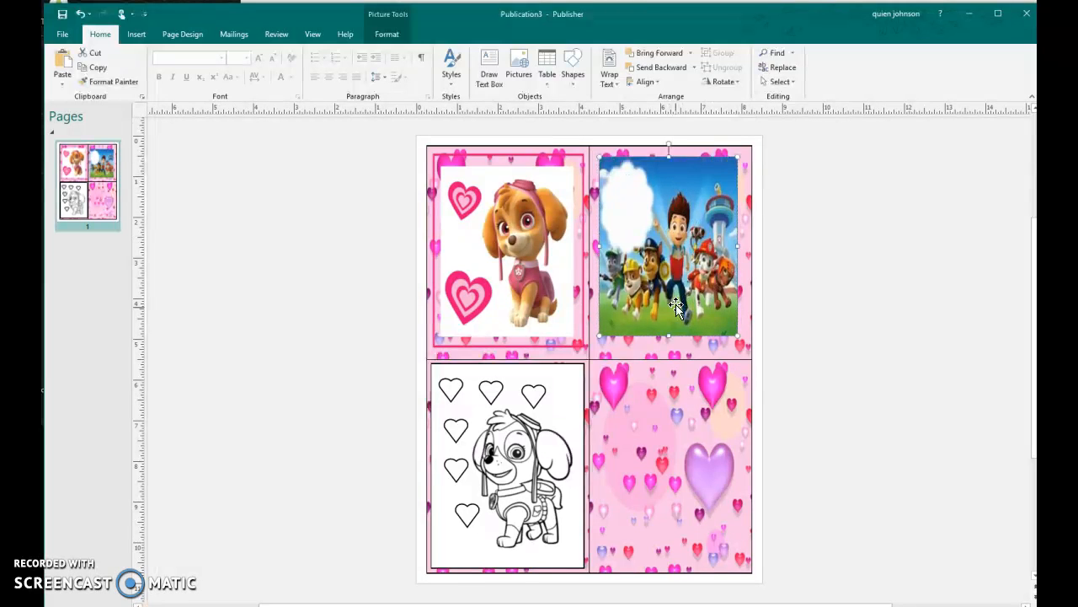
# Step: Extend the group picture's lower edge slightly and insert plain white shadowed WordArt reading "Happy" and "Vday" on two lines
pyautogui.moveTo(668, 343); pyautogui.dragTo(668, 345)
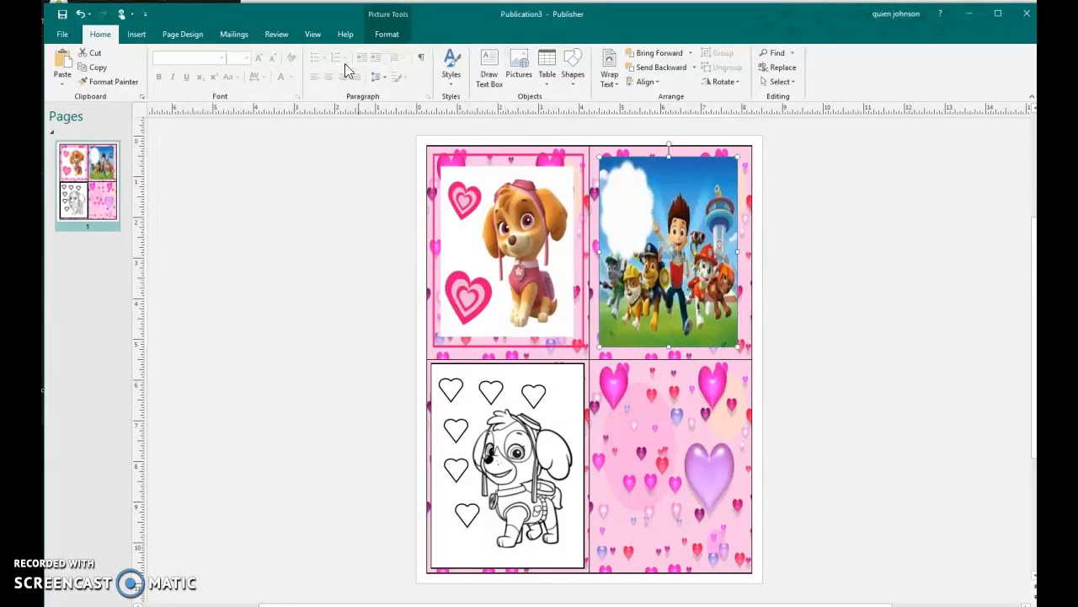
pyautogui.click(135, 33)
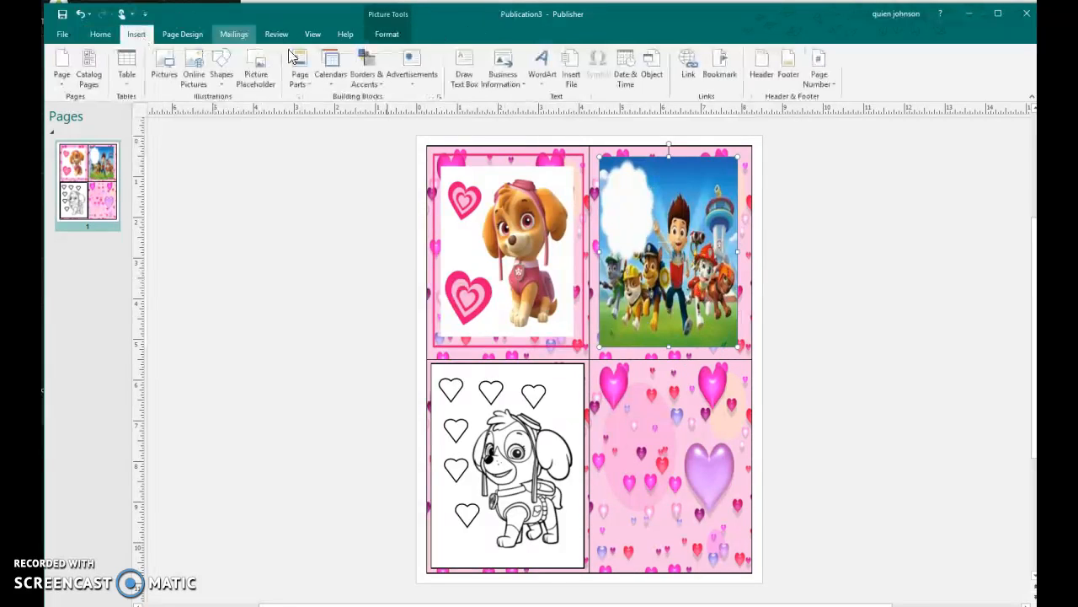
pyautogui.click(543, 67)
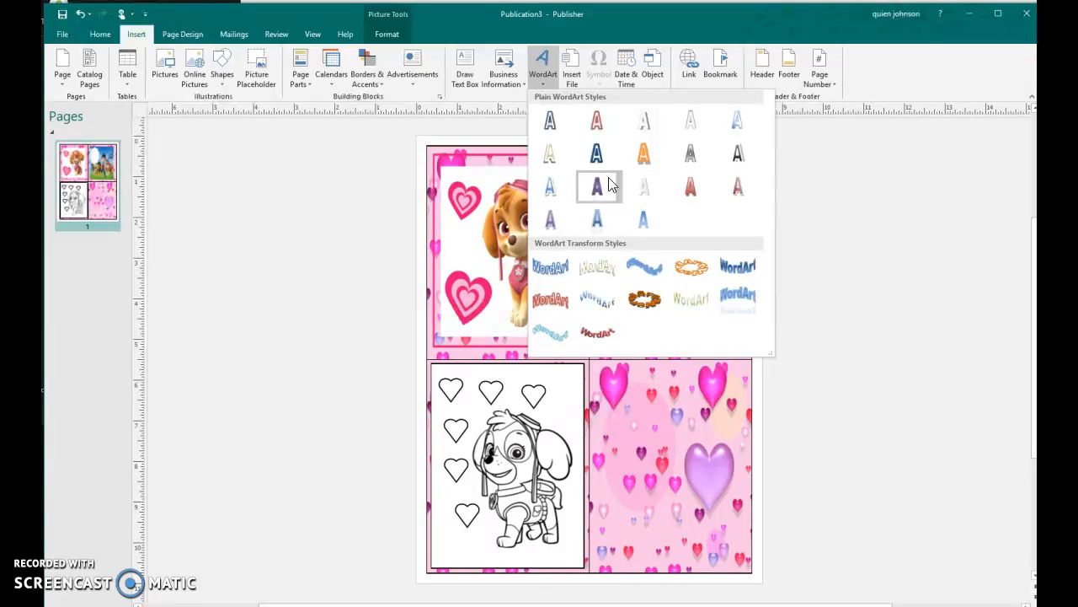
pyautogui.click(631, 128)
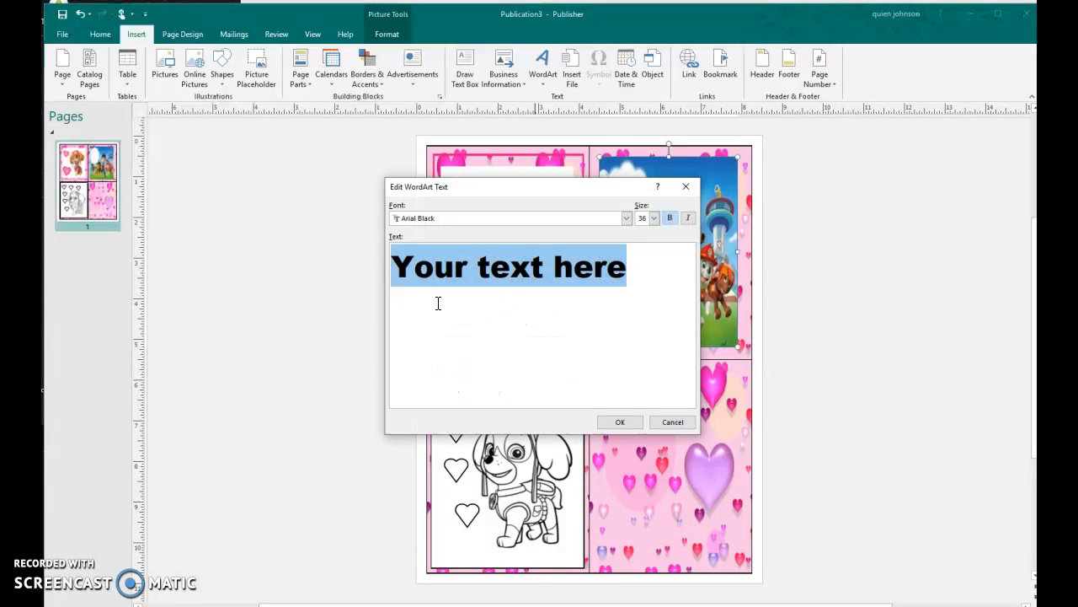
pyautogui.write('Happy')
pyautogui.press('Return')
pyautogui.write('Vday')
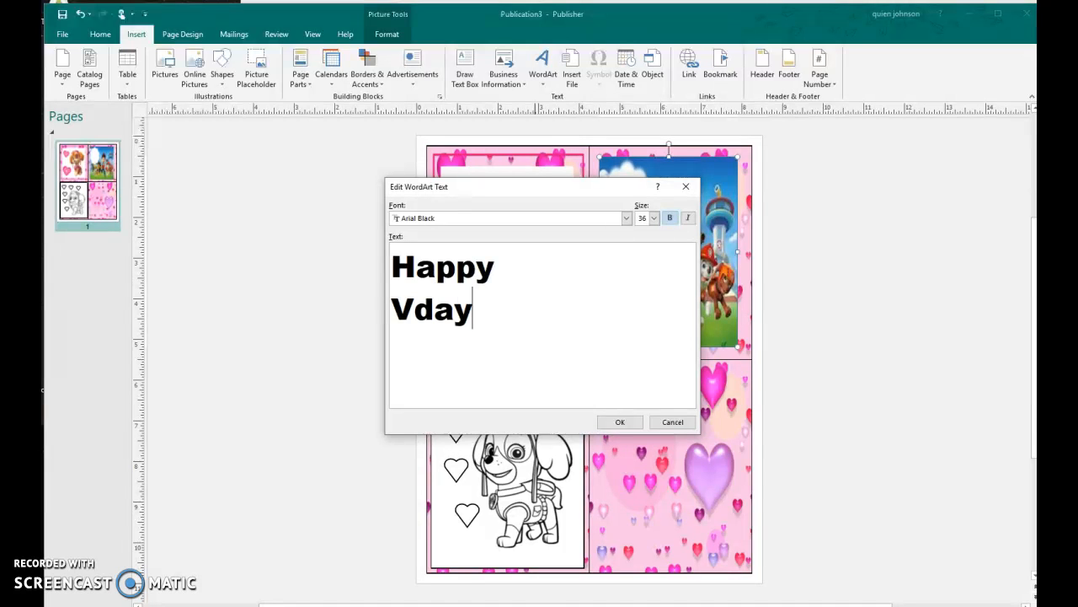
pyautogui.click(619, 421)
# Step: Move the "Happy Vday" WordArt over the white cloud in the upper-right design and deselect it
pyautogui.click(604, 370)
pyautogui.moveTo(605, 371); pyautogui.dragTo(662, 199)
pyautogui.click(879, 261)
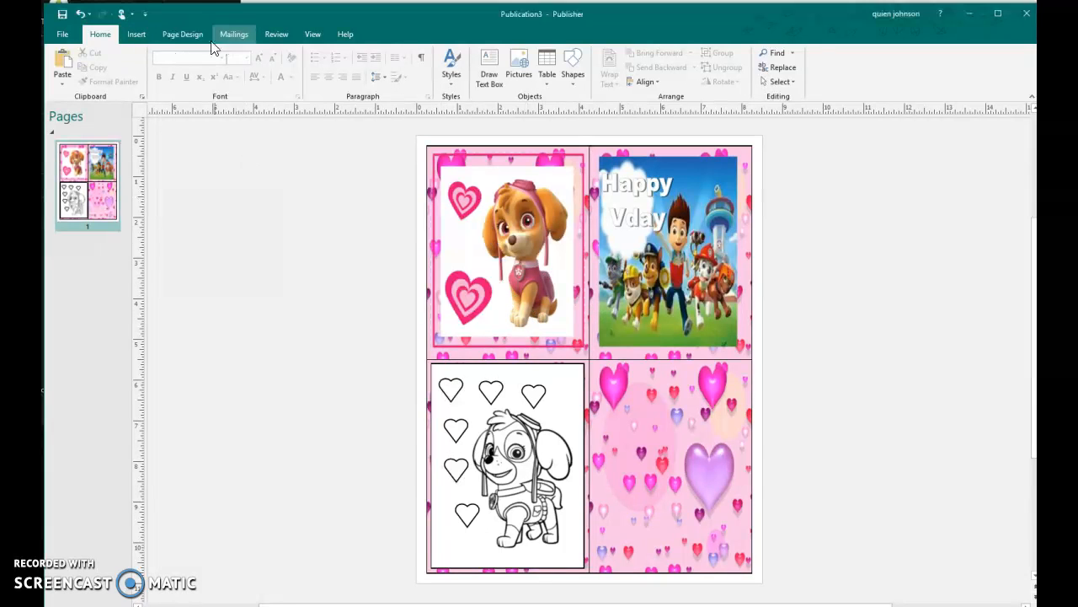
# Step: Insert a duplicate of the current page with all four valentine designs
pyautogui.click(142, 33)
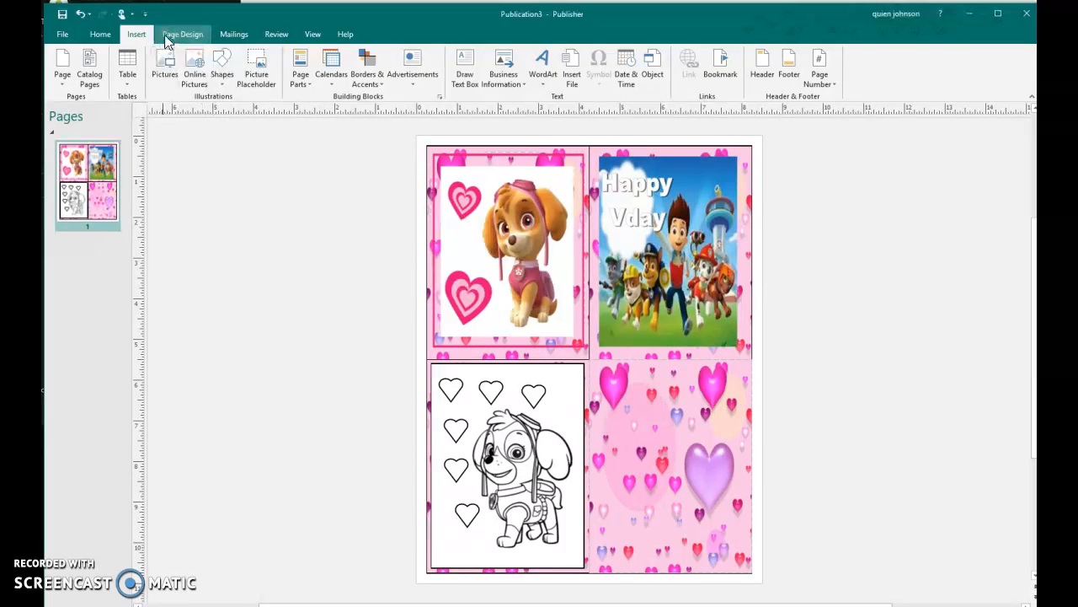
pyautogui.click(64, 78)
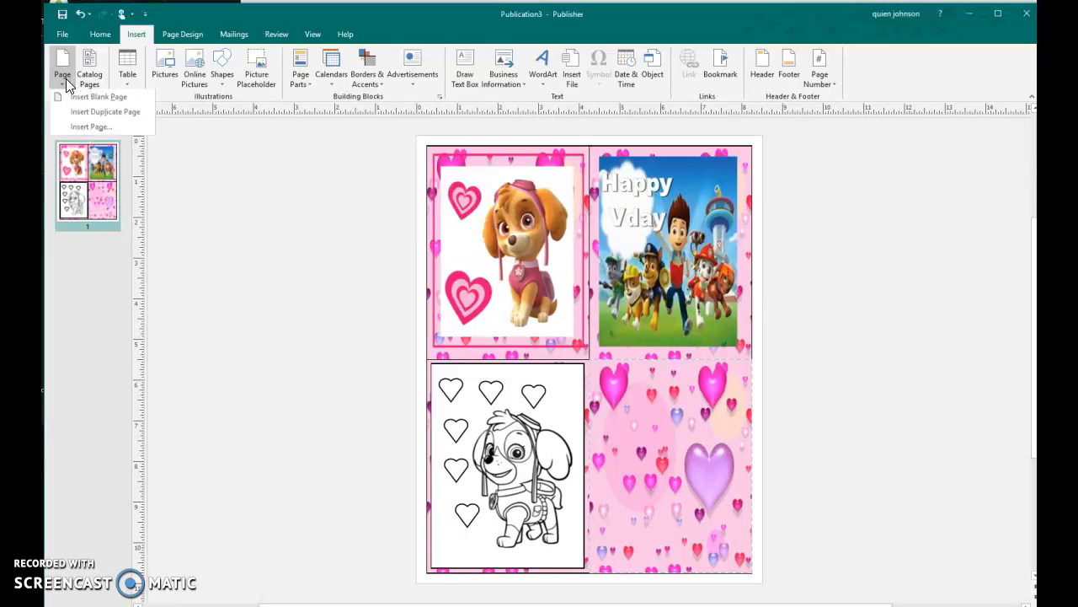
pyautogui.click(105, 112)
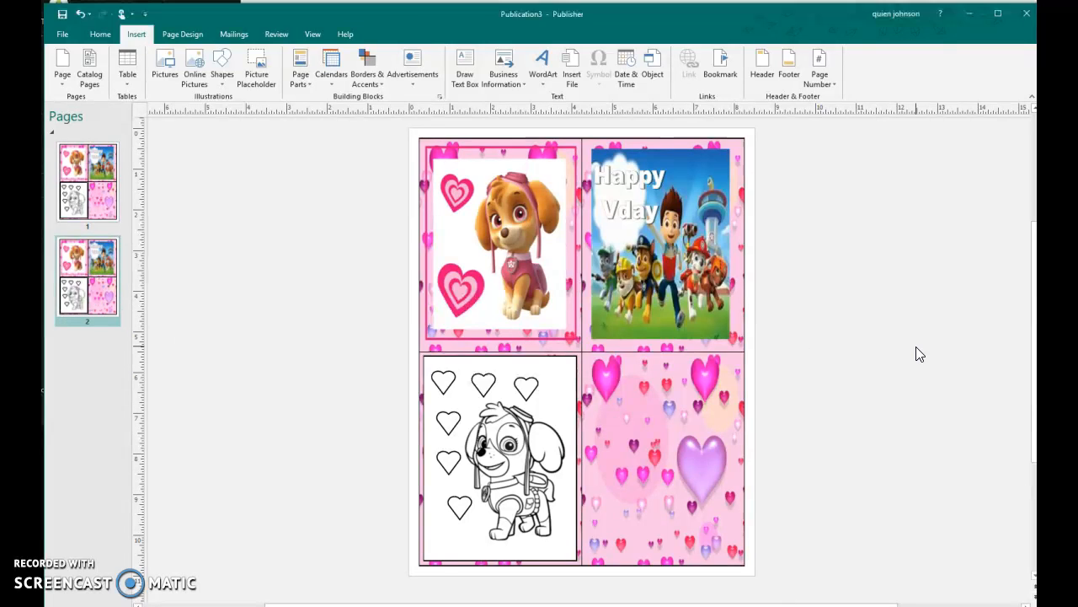
# Step: Delete the framed Skye picture and the Paw Patrol group picture from the two upper designs on page 2
pyautogui.click(527, 227)
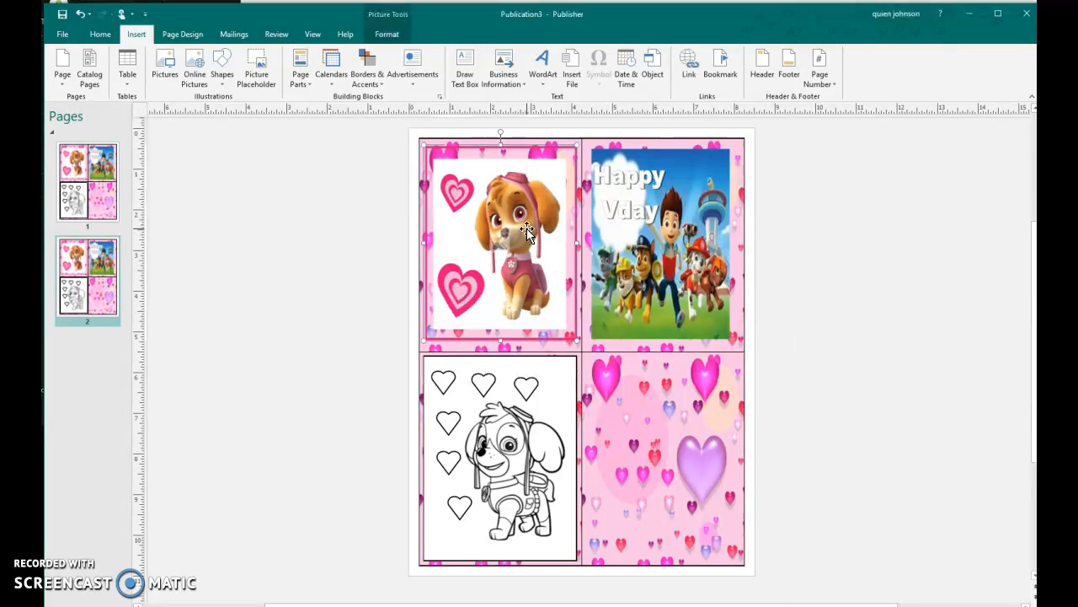
pyautogui.press('Delete')
pyautogui.click(680, 228)
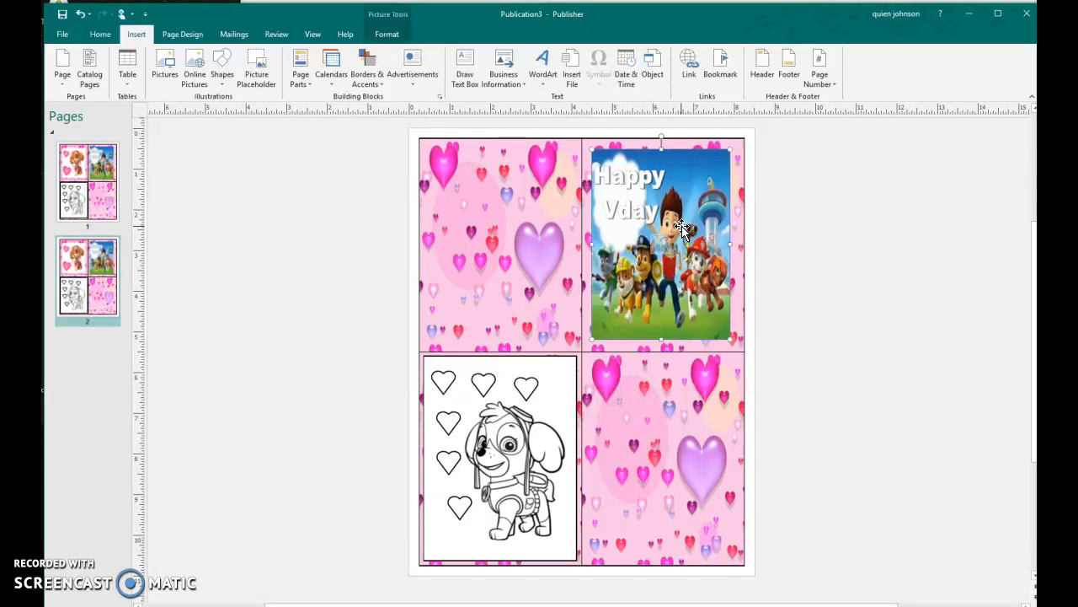
pyautogui.press('Delete')
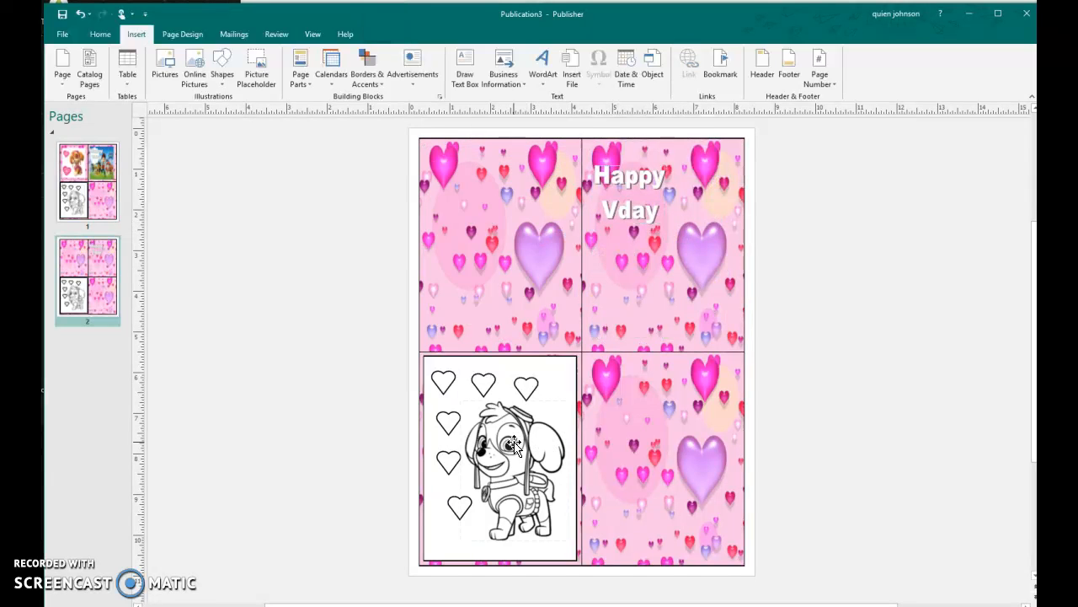
# Step: Switch to the browser, look over the "kids valentine backgrounds" image results and return to Publisher
pyautogui.click(514, 445)
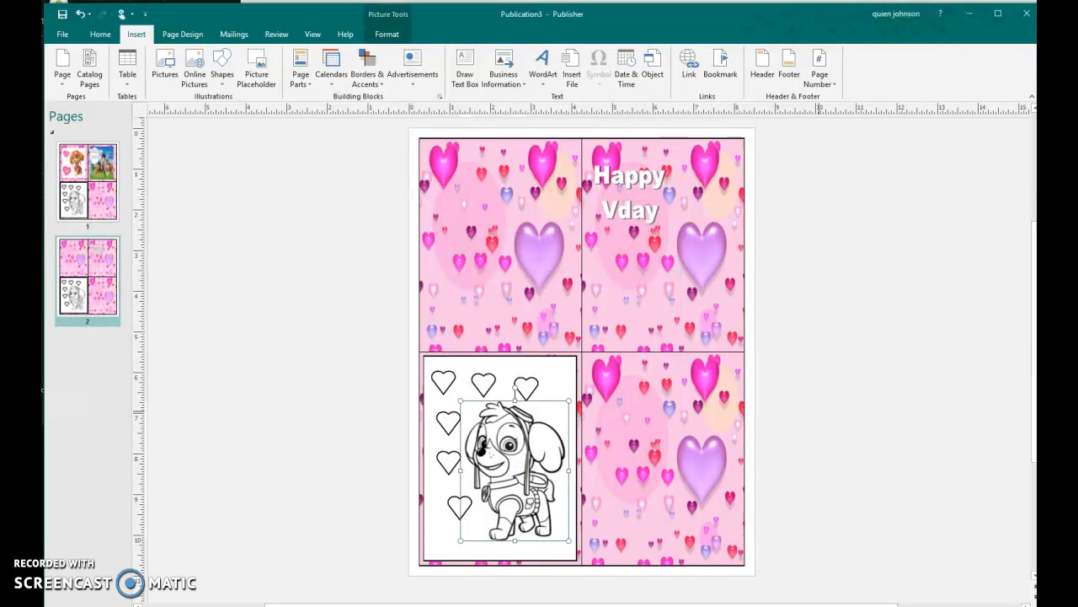
pyautogui.hotkey('alt', 'Tab')
pyautogui.scroll(3, 597, 420)
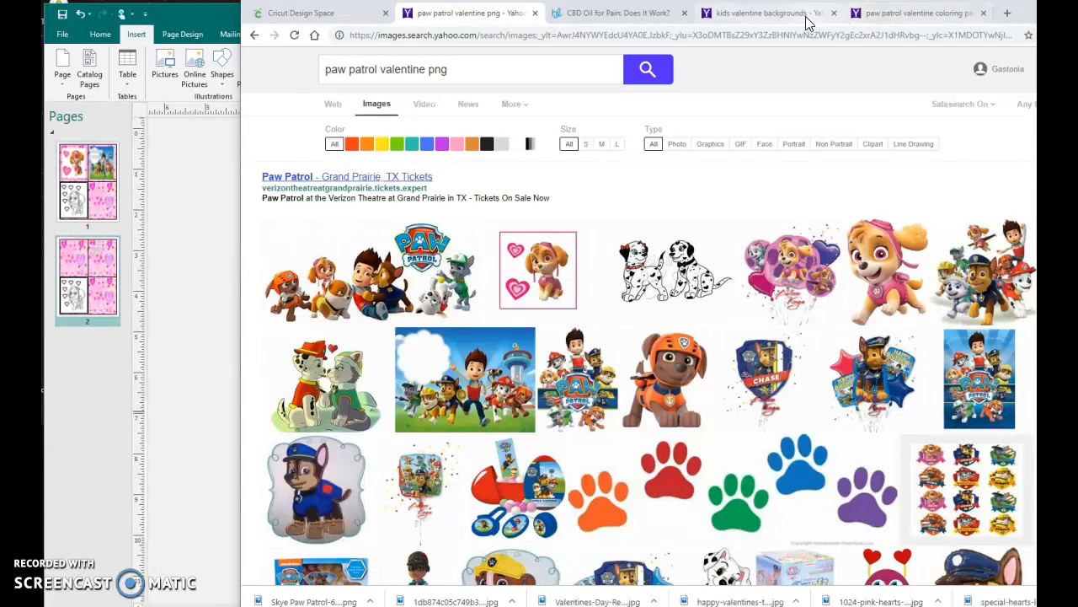
pyautogui.click(748, 19)
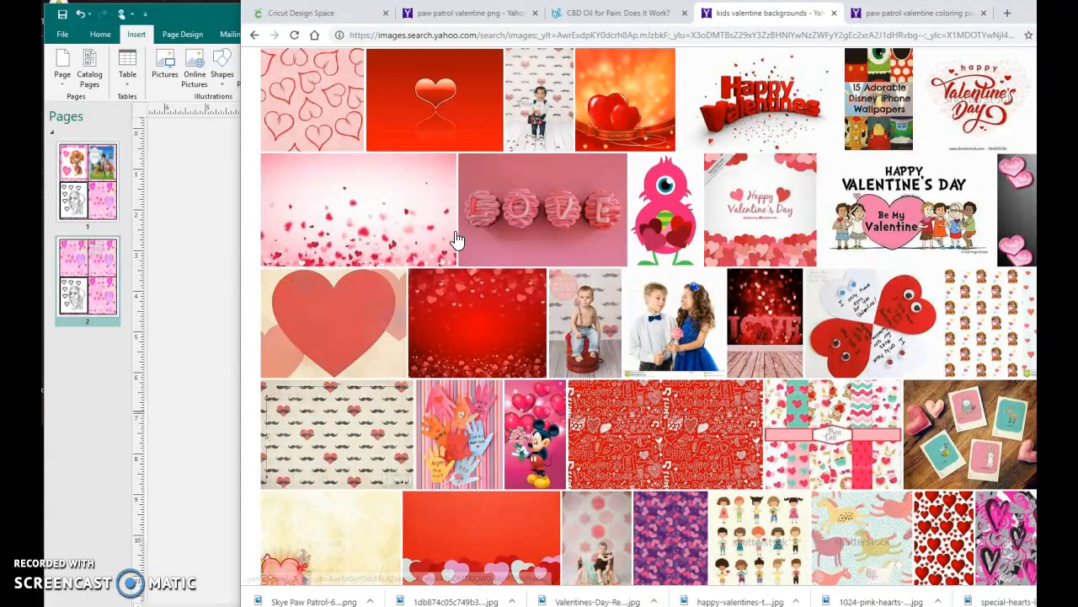
pyautogui.click(180, 245)
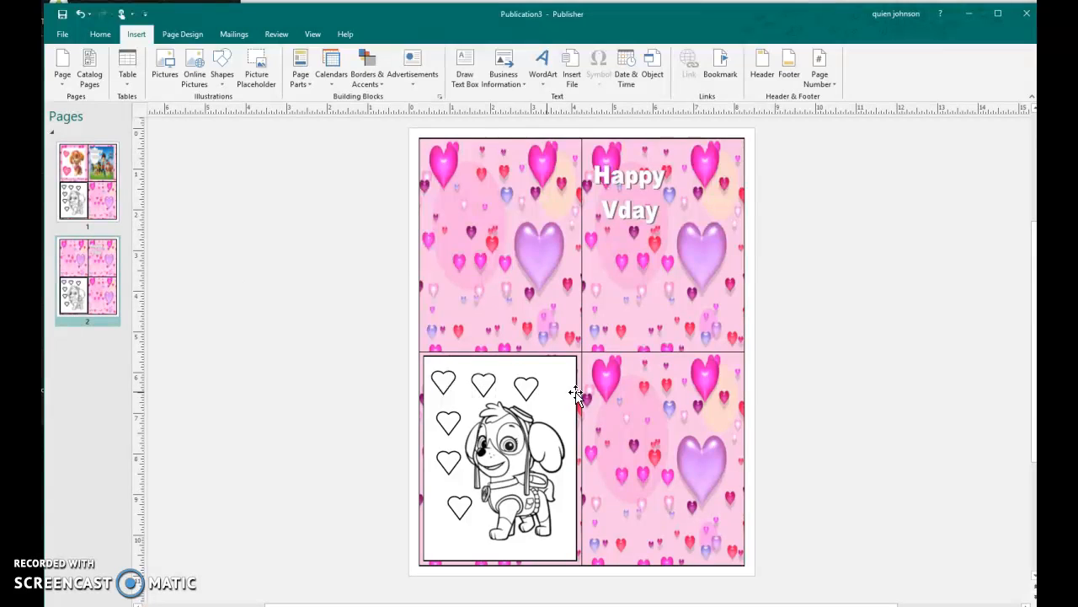
# Step: Remove the pink hearts background fill from the lower-right design on page 2, leaving the rectangle plain white
pyautogui.rightClick(616, 370)
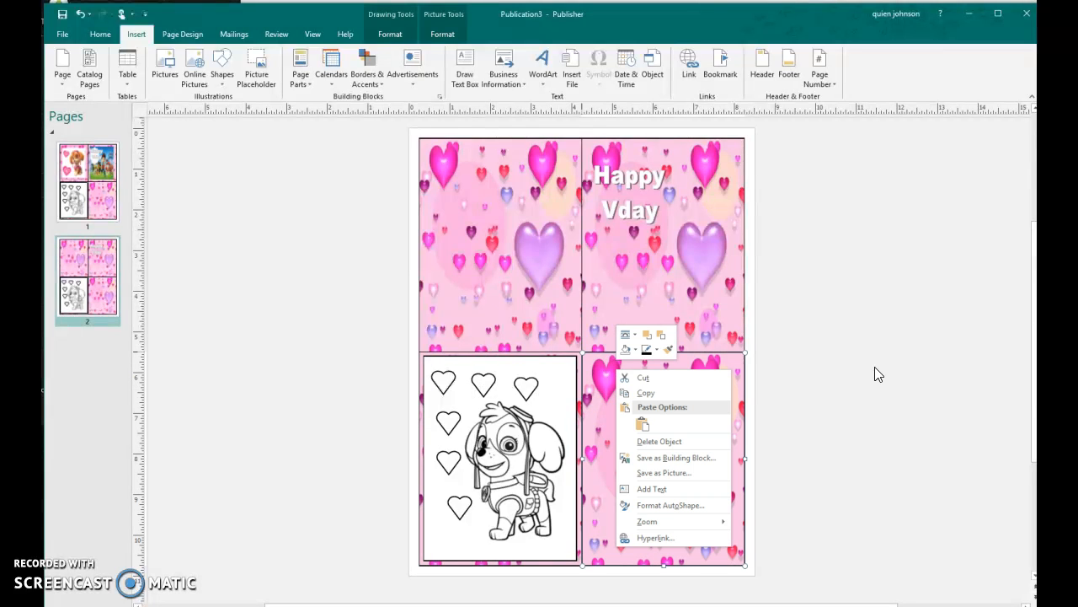
pyautogui.click(865, 315)
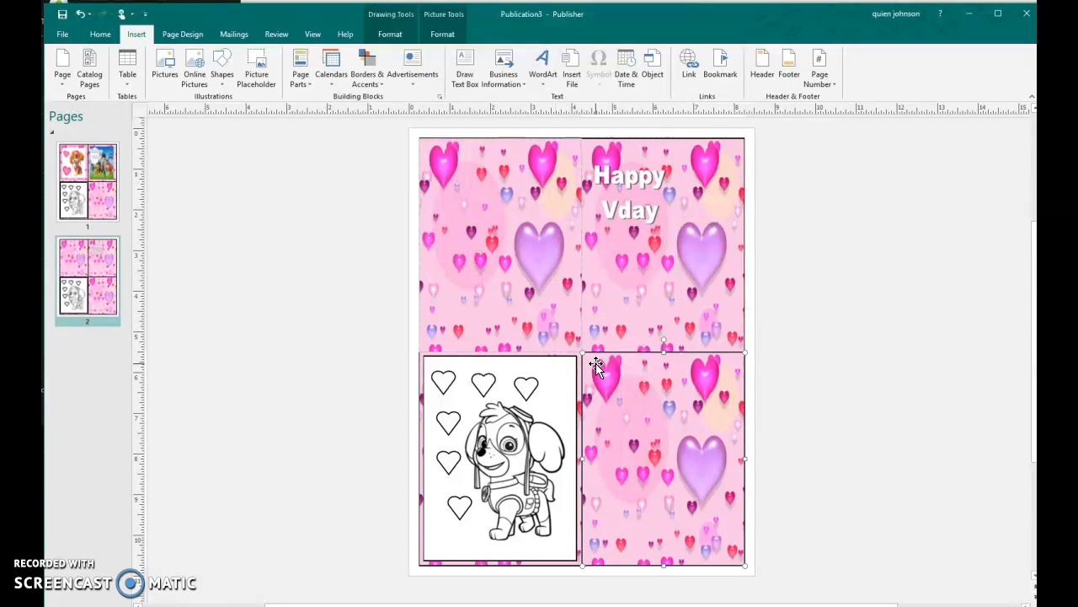
pyautogui.rightClick(643, 398)
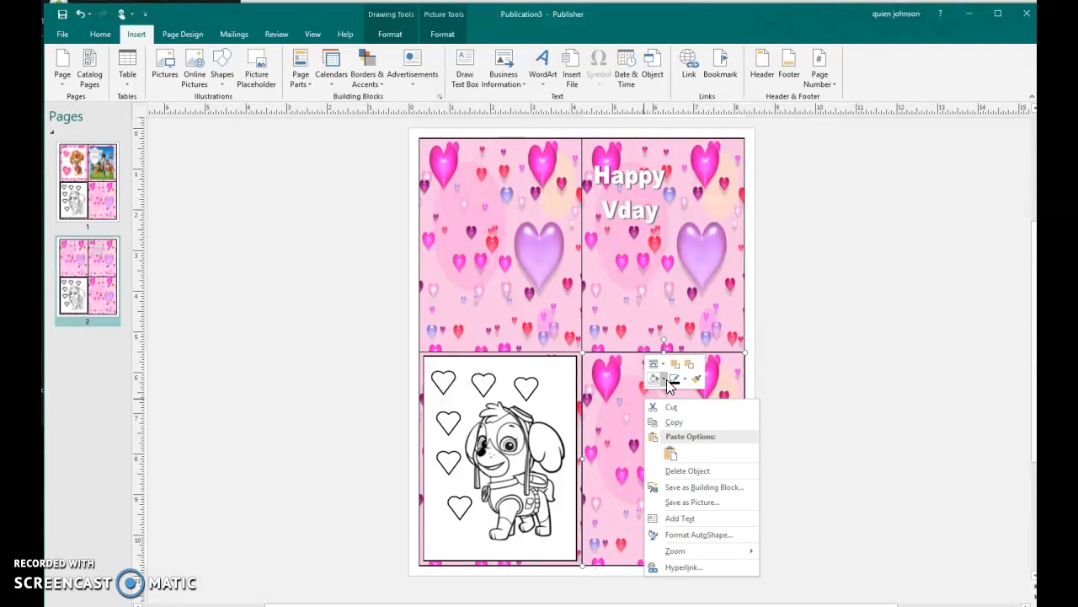
pyautogui.click(663, 378)
pyautogui.click(654, 490)
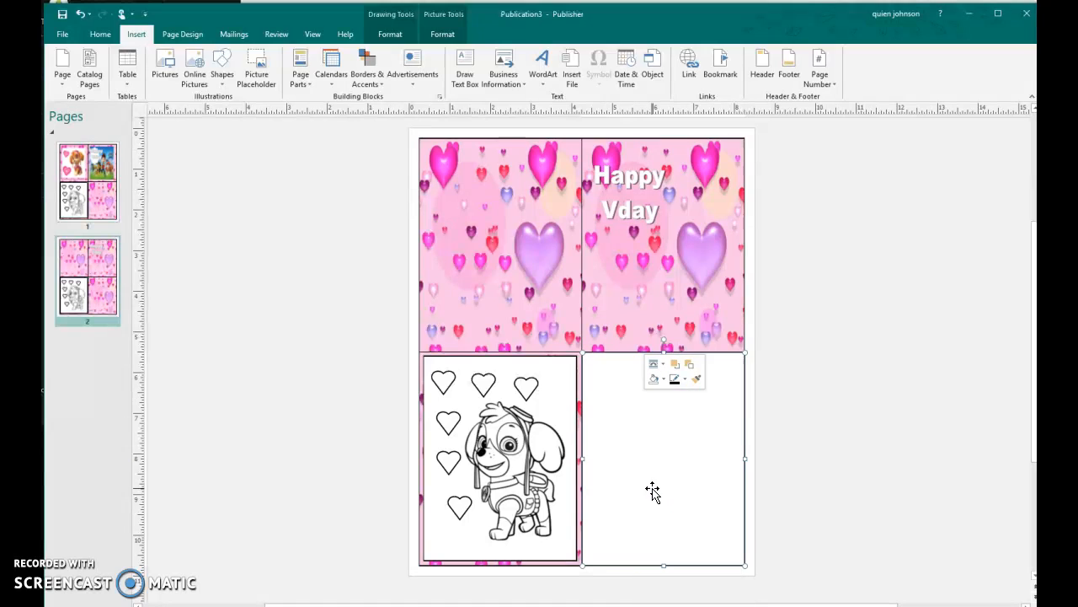
pyautogui.click(800, 370)
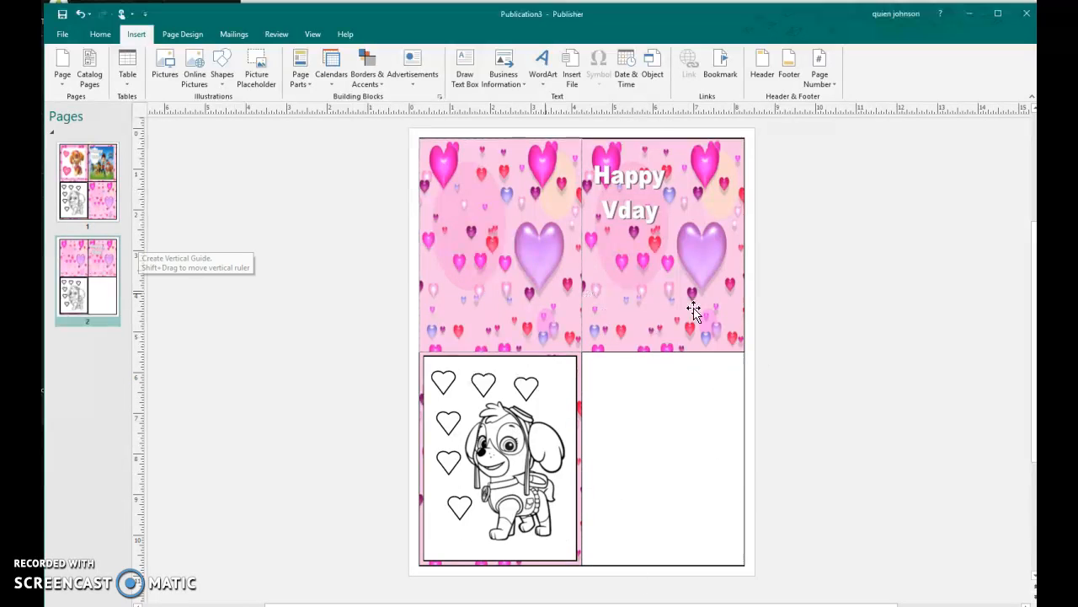
# Step: Return to page 1 to view the original set of valentine designs
pyautogui.rightClick(664, 402)
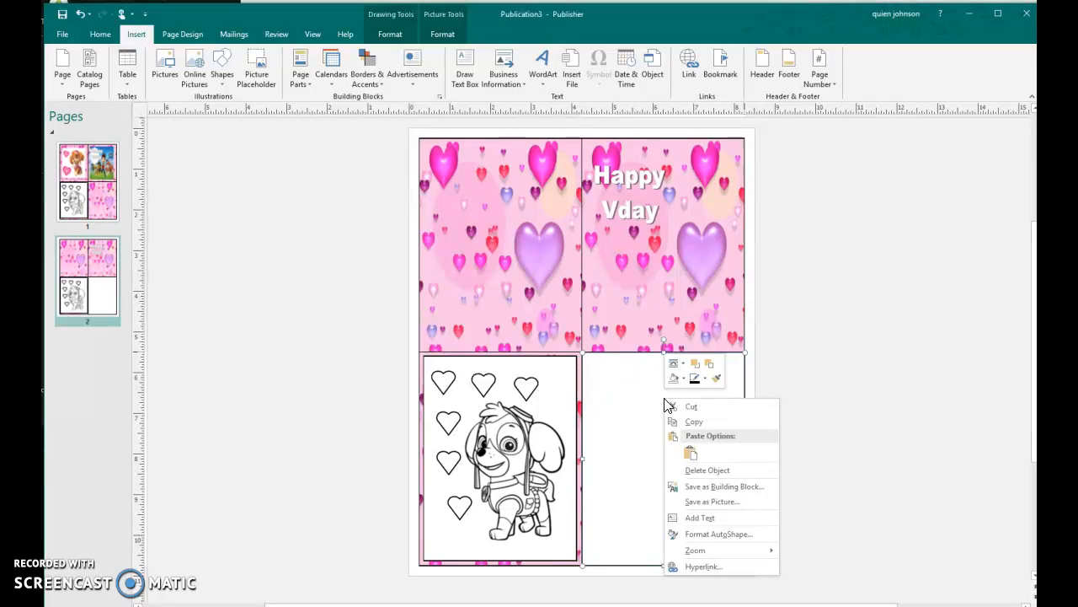
pyautogui.press('Escape')
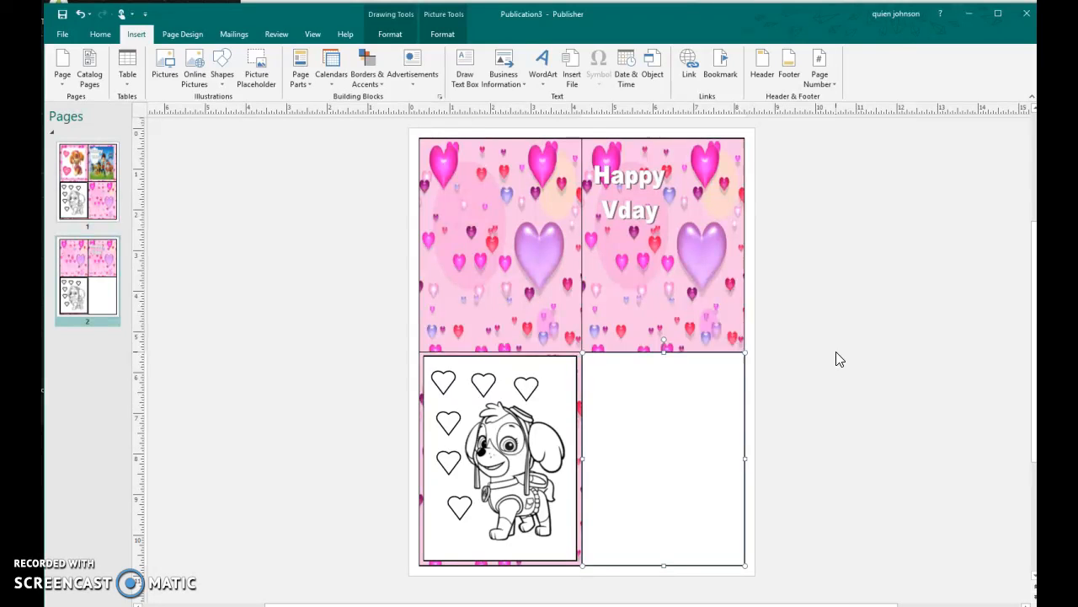
pyautogui.click(108, 204)
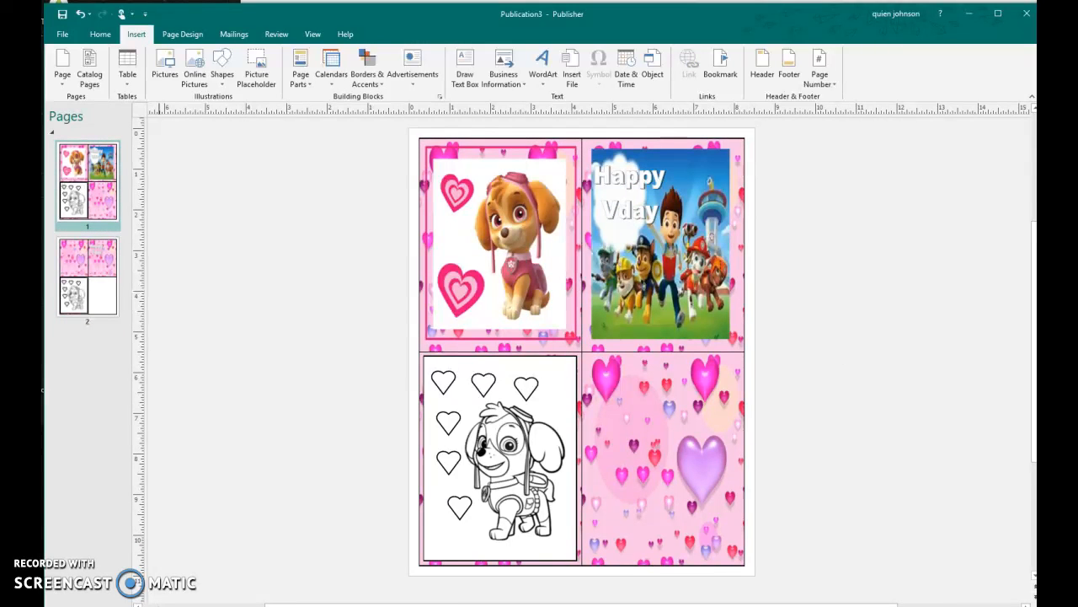